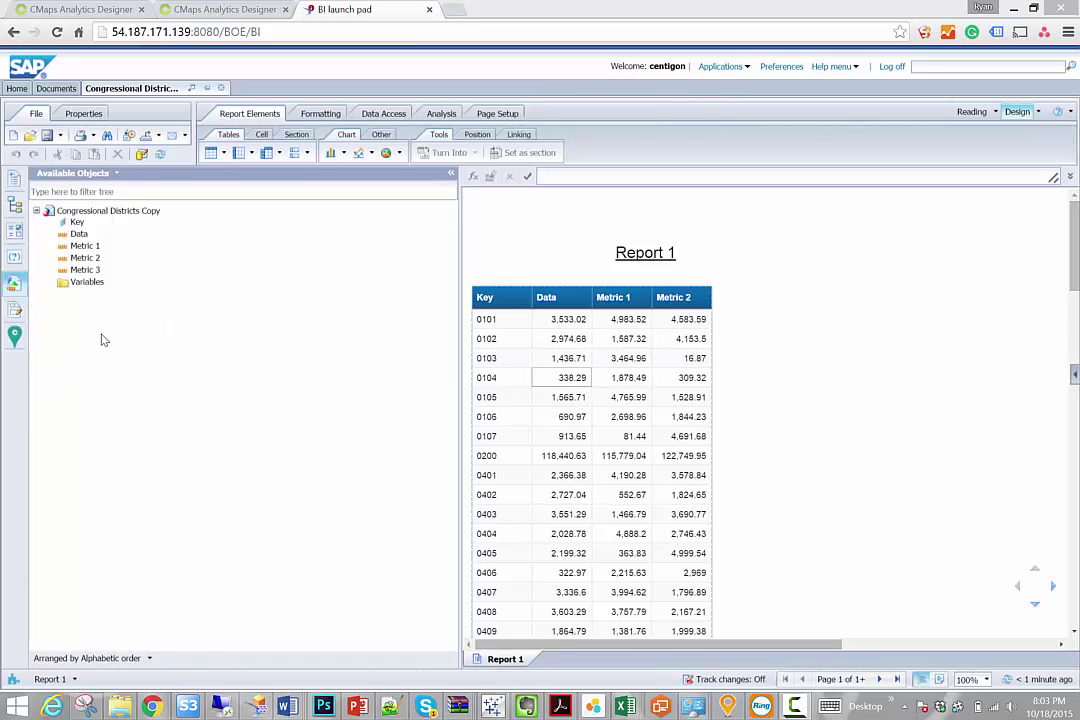
Leave the BI launch pad report for the CMaps Analytics Designer start page tab.
{"action": "left_click", "coordinate": [76, 10]}
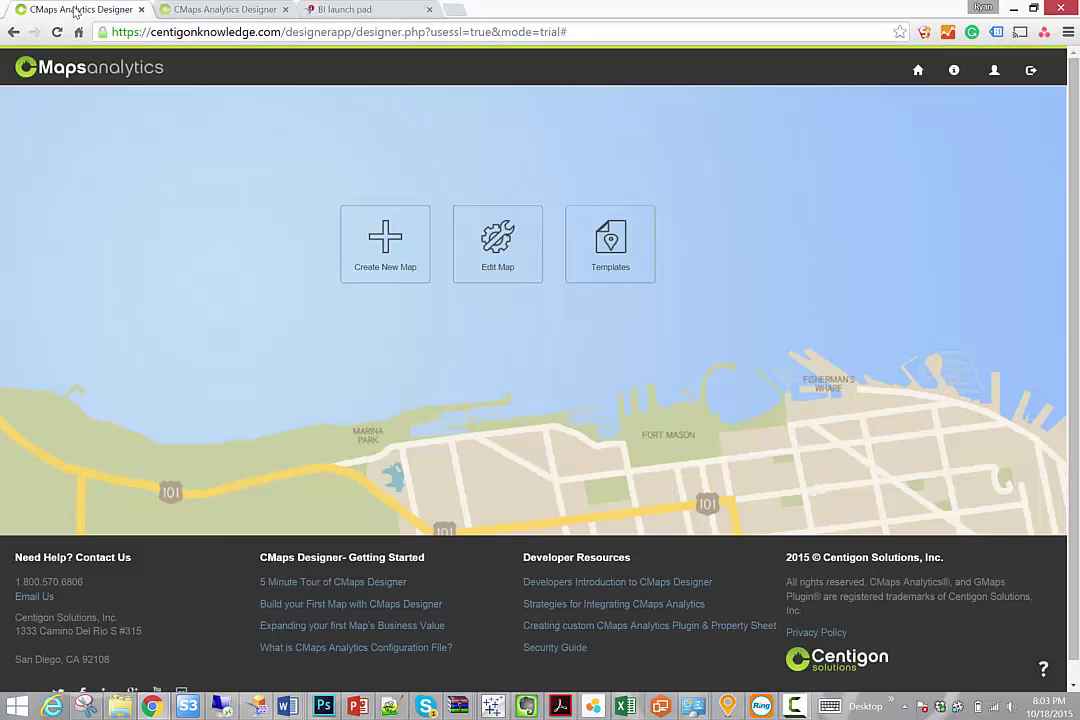
Skip the template gallery and create a new blank map.
{"action": "left_click", "coordinate": [612, 257]}
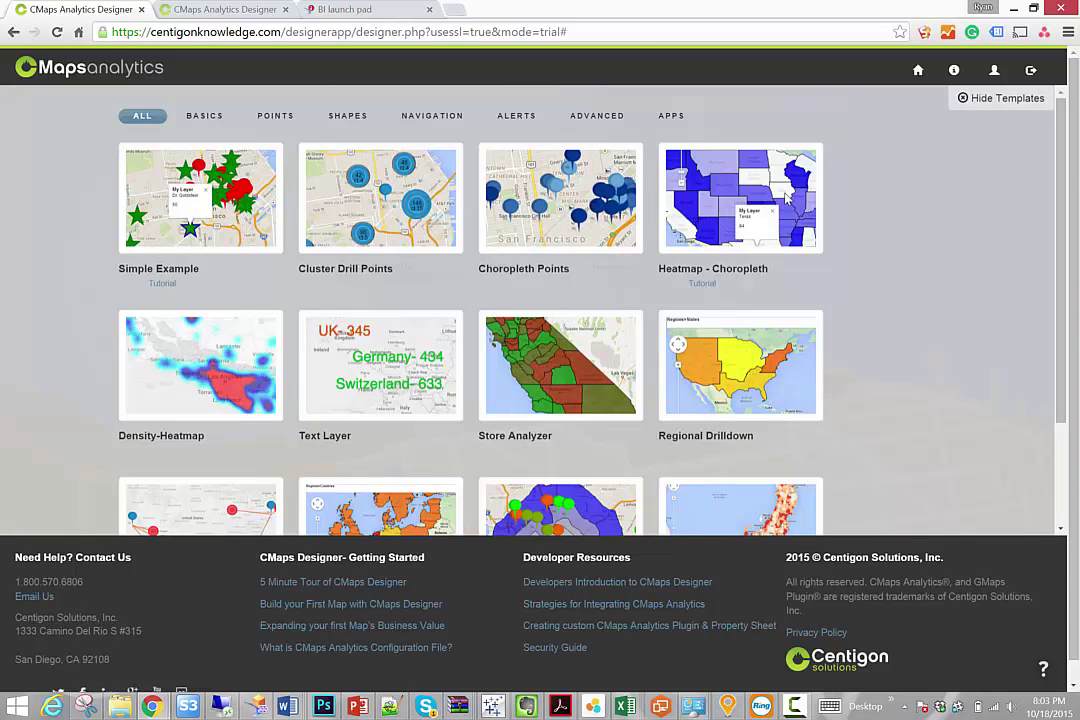
{"action": "left_click", "coordinate": [975, 100]}
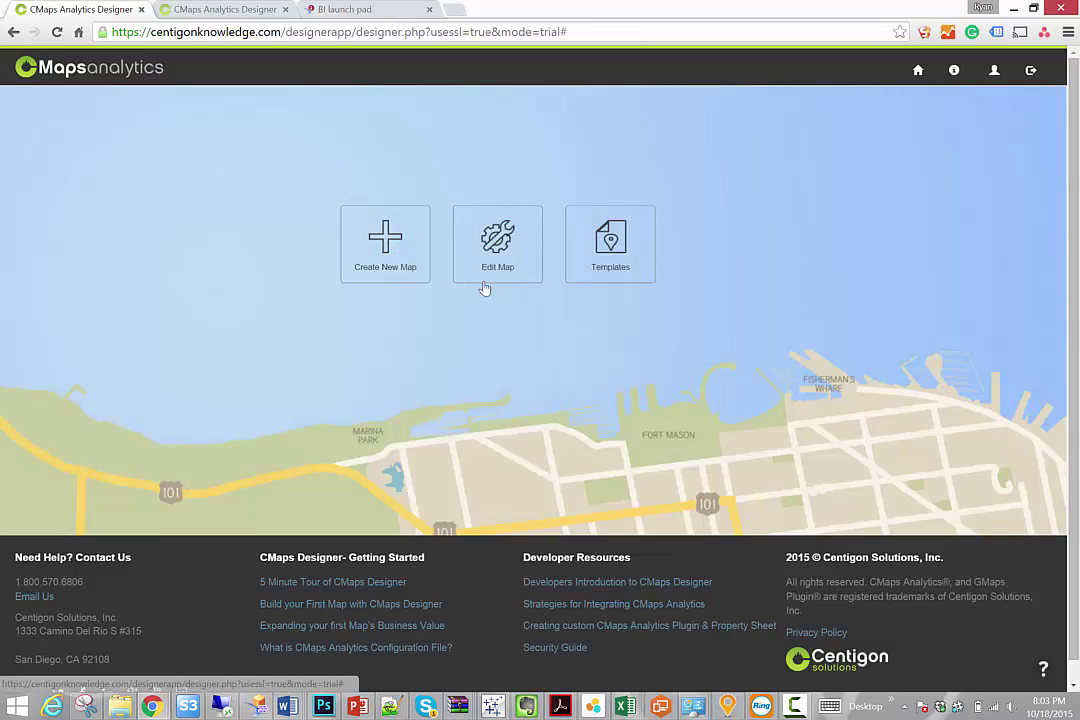
{"action": "left_click", "coordinate": [380, 244]}
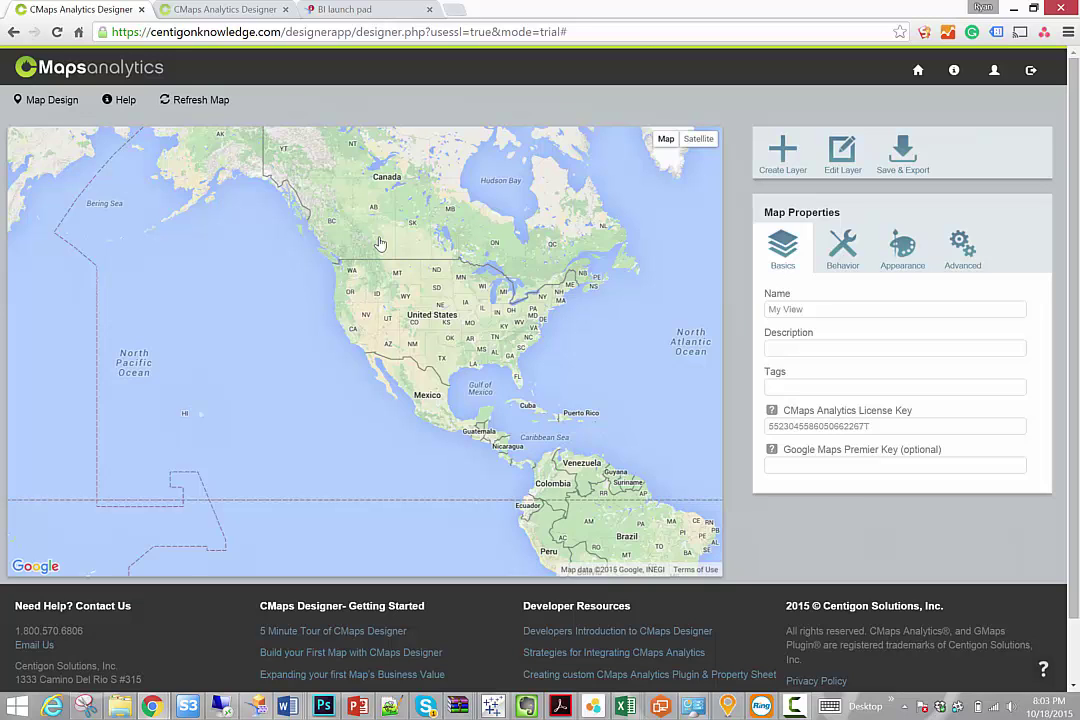
Check district keys 0106 and 0402 in the Web Intelligence report, then return to CMaps.
{"action": "left_click", "coordinate": [340, 9]}
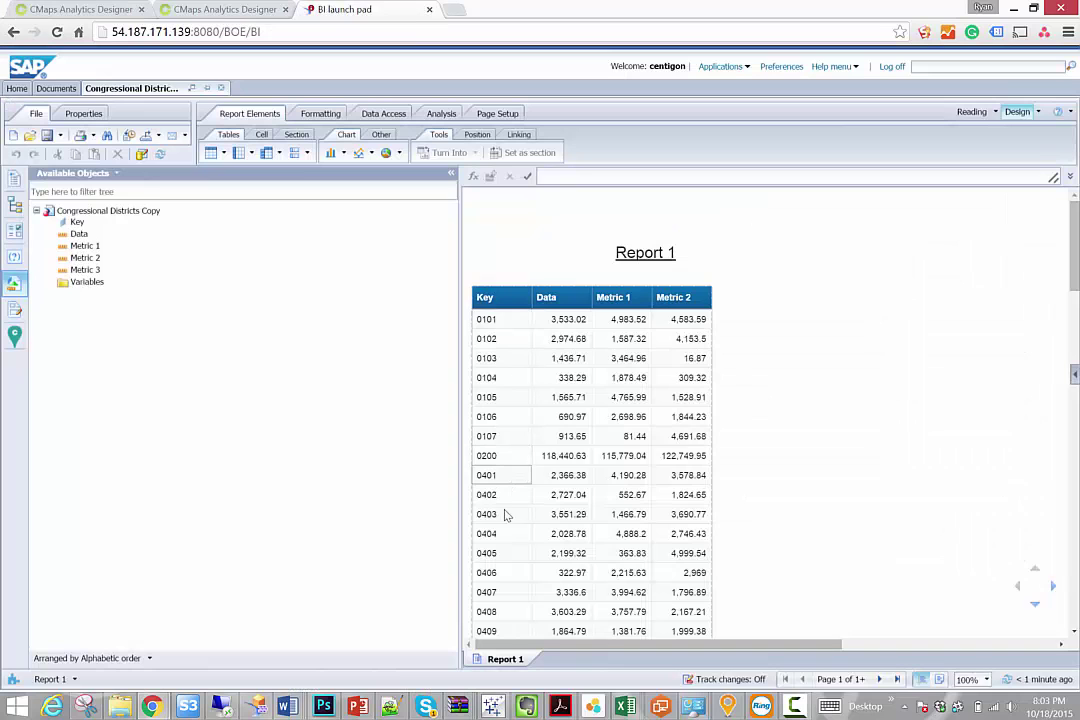
{"action": "left_click", "coordinate": [493, 424]}
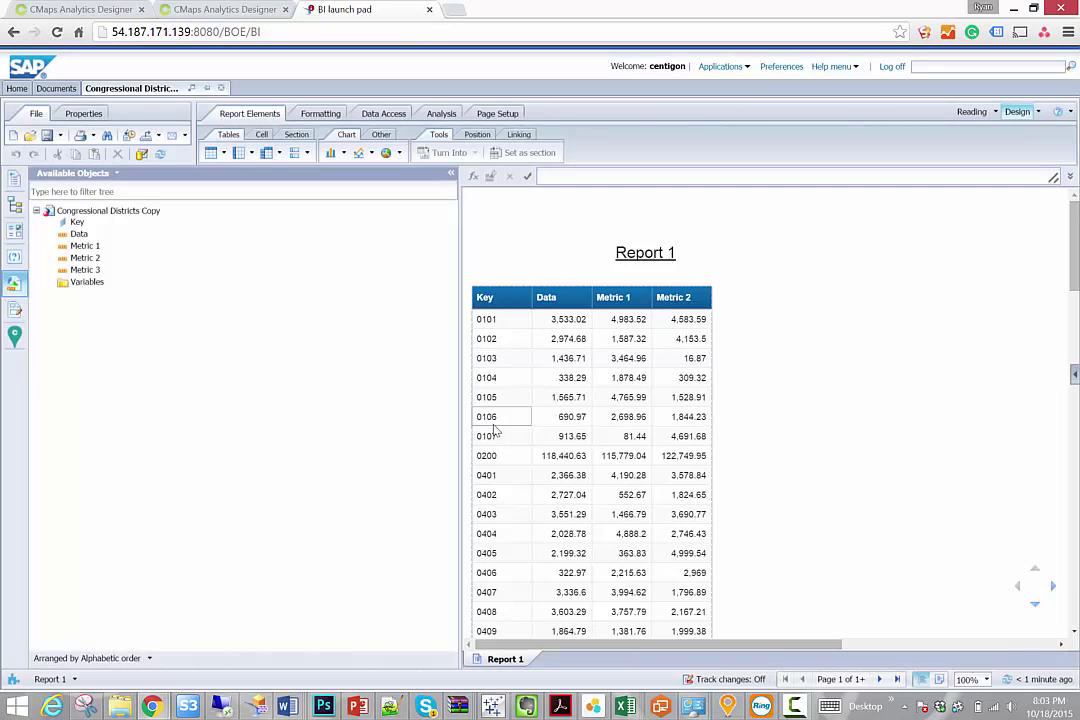
{"action": "left_click", "coordinate": [492, 494]}
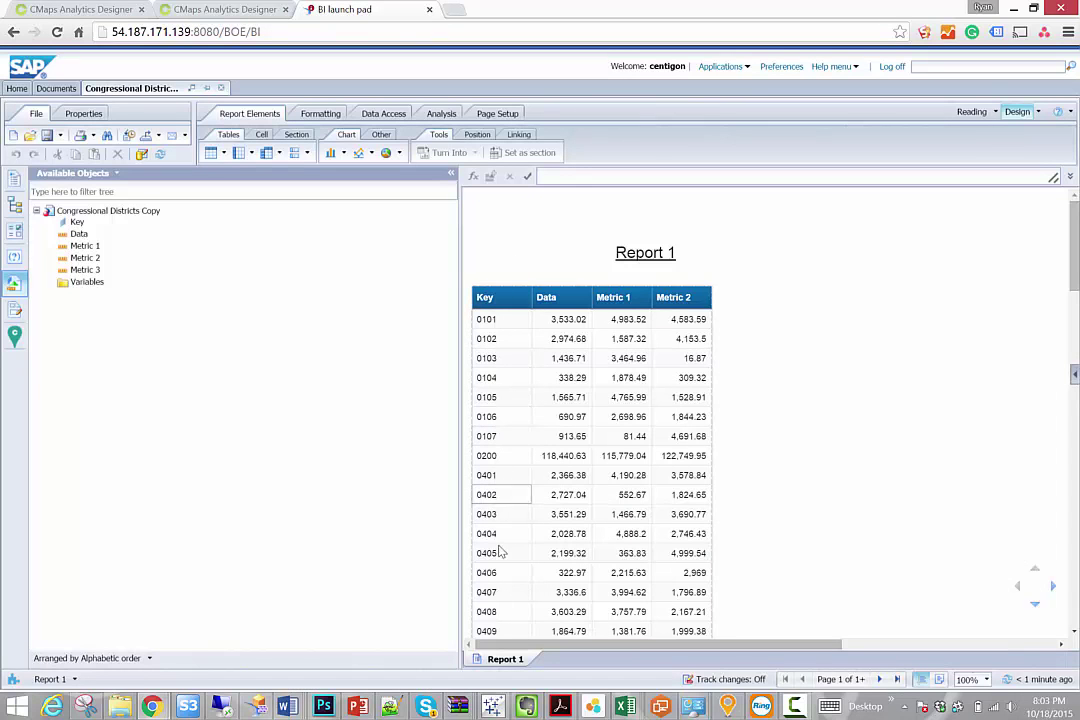
{"action": "left_click", "coordinate": [225, 9]}
Add and save a Regions layer using the congressionaldistricts/114.shp shape file URL.
{"action": "left_click", "coordinate": [82, 9]}
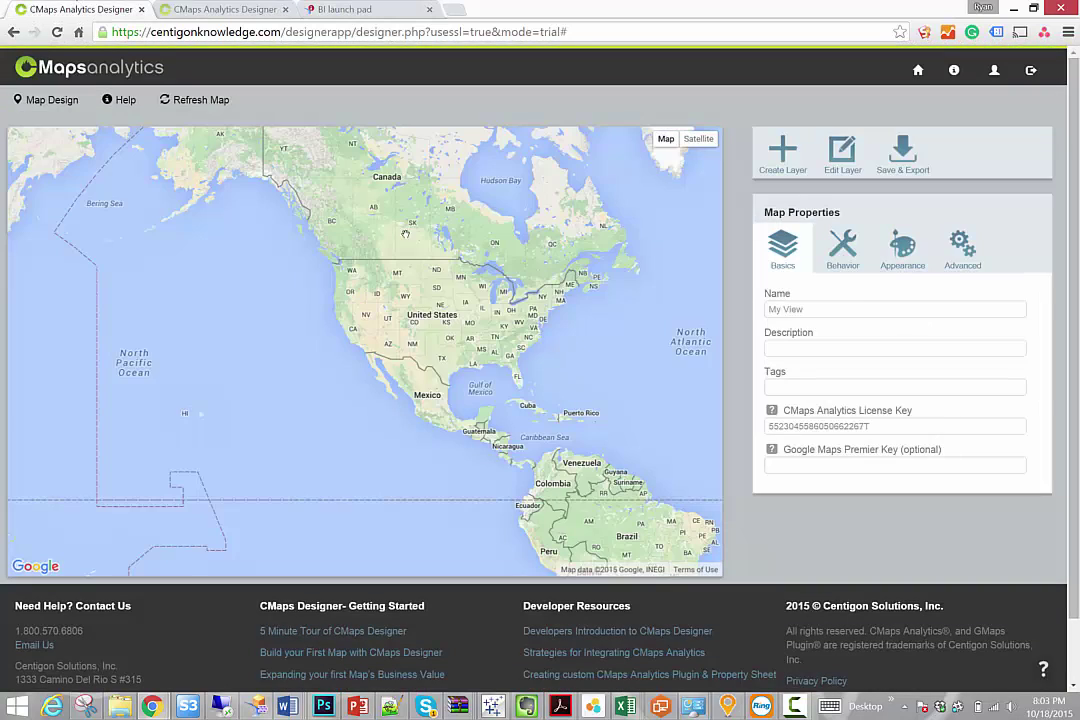
{"action": "left_click", "coordinate": [783, 152]}
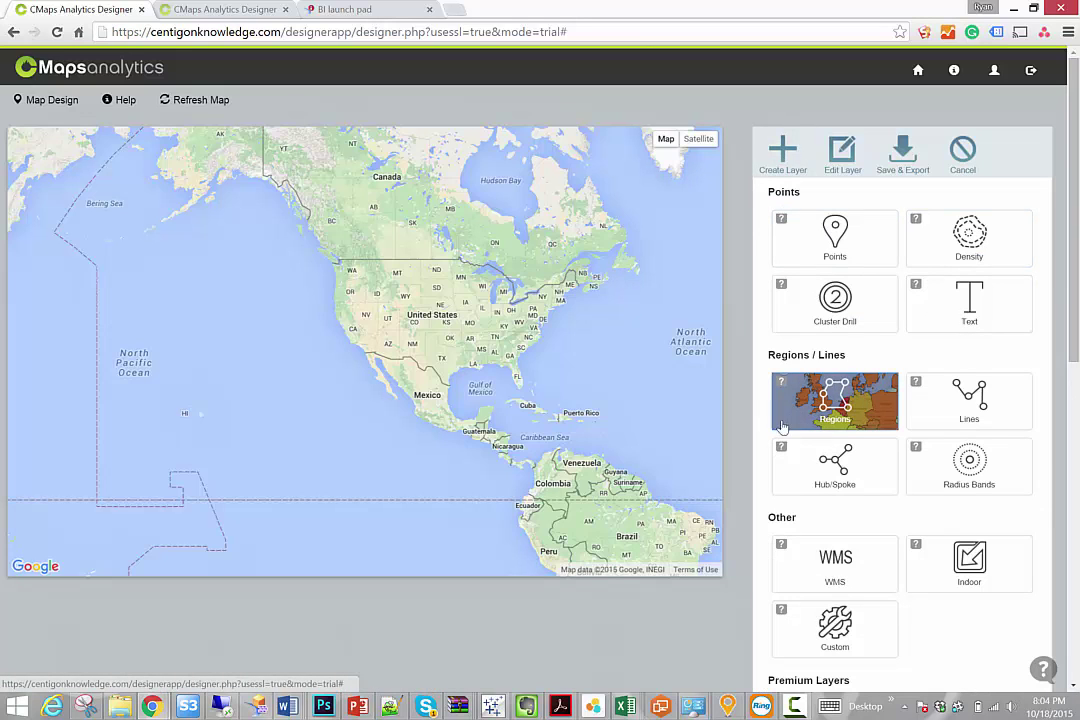
{"action": "left_click", "coordinate": [838, 410]}
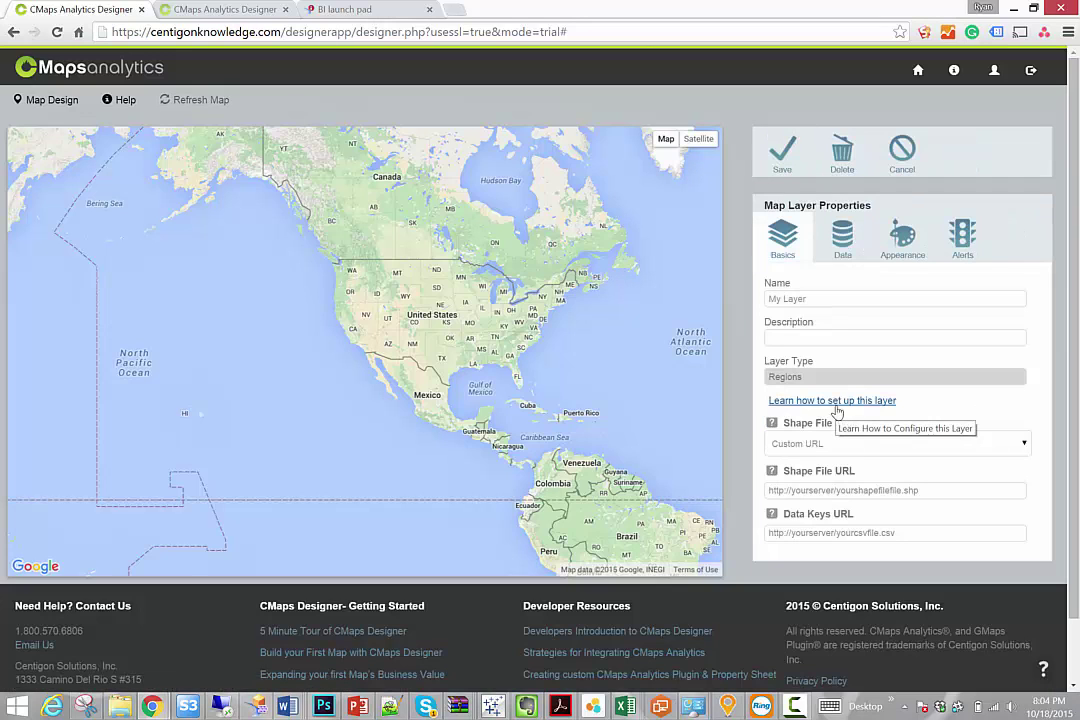
{"action": "left_click", "coordinate": [834, 491]}
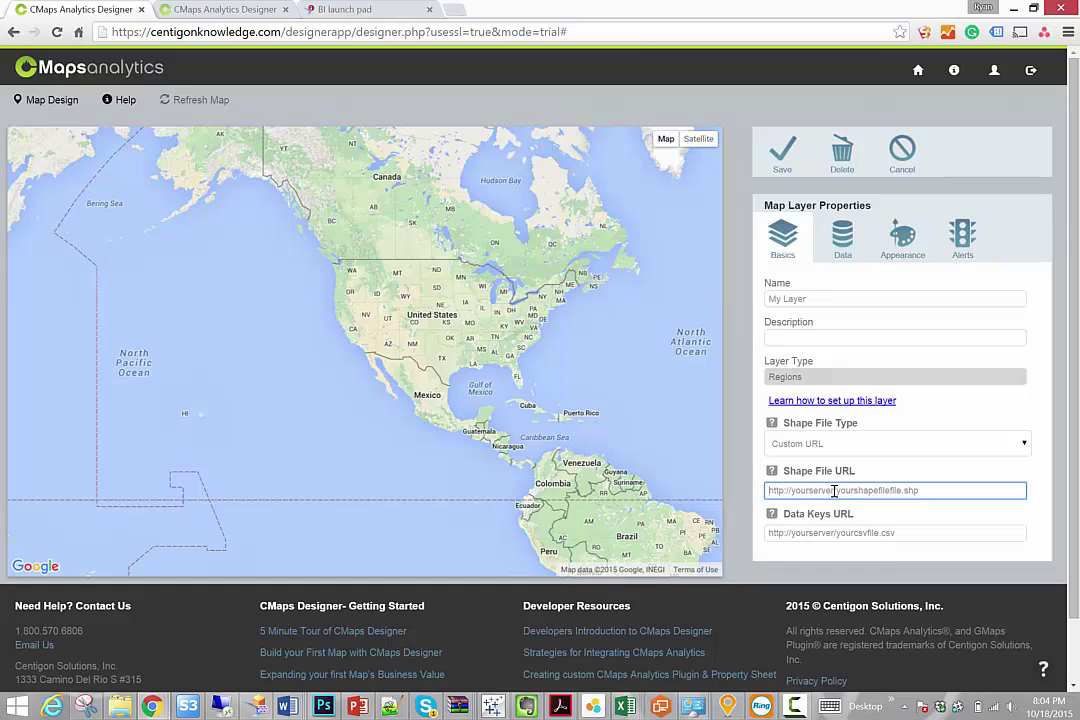
{"action": "key", "text": "ctrl+v"}
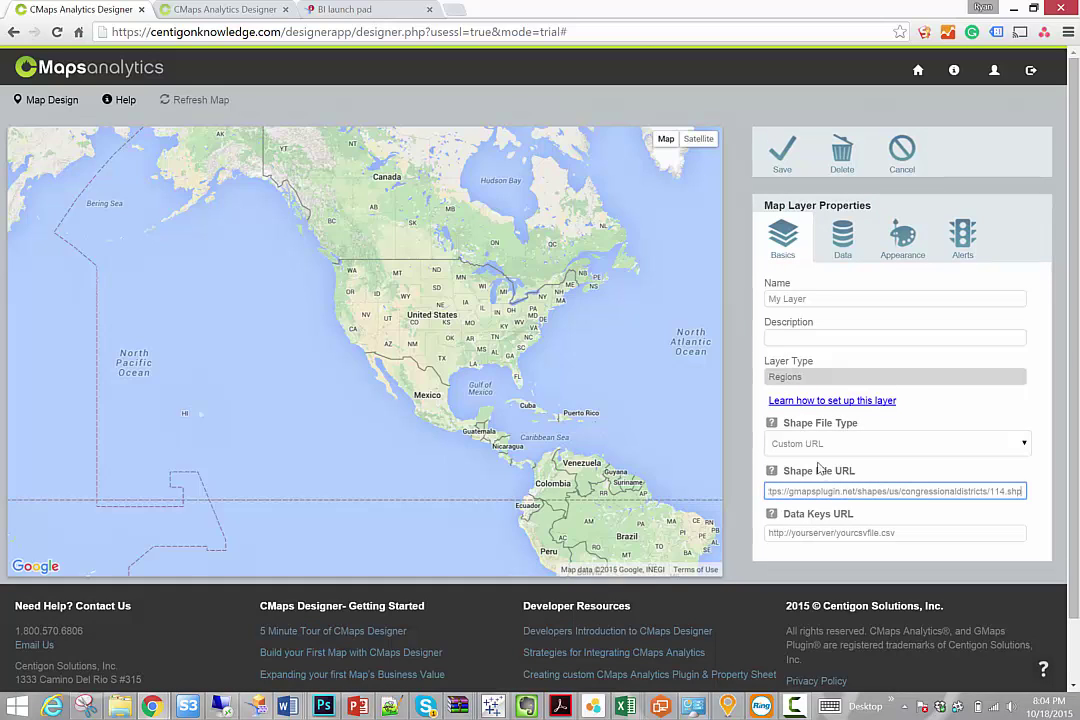
{"action": "left_click", "coordinate": [785, 160]}
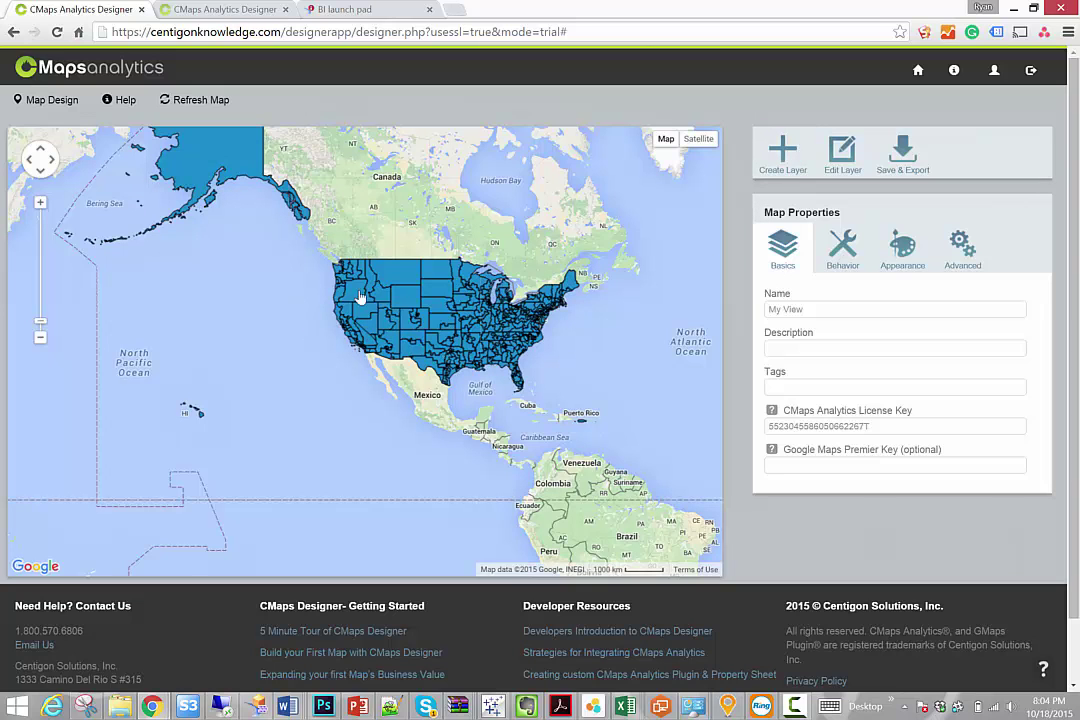
{"action": "left_click_drag", "start_coordinate": [540, 221], "coordinate": [500, 288]}
{"action": "left_click_drag", "start_coordinate": [551, 362], "coordinate": [500, 280]}
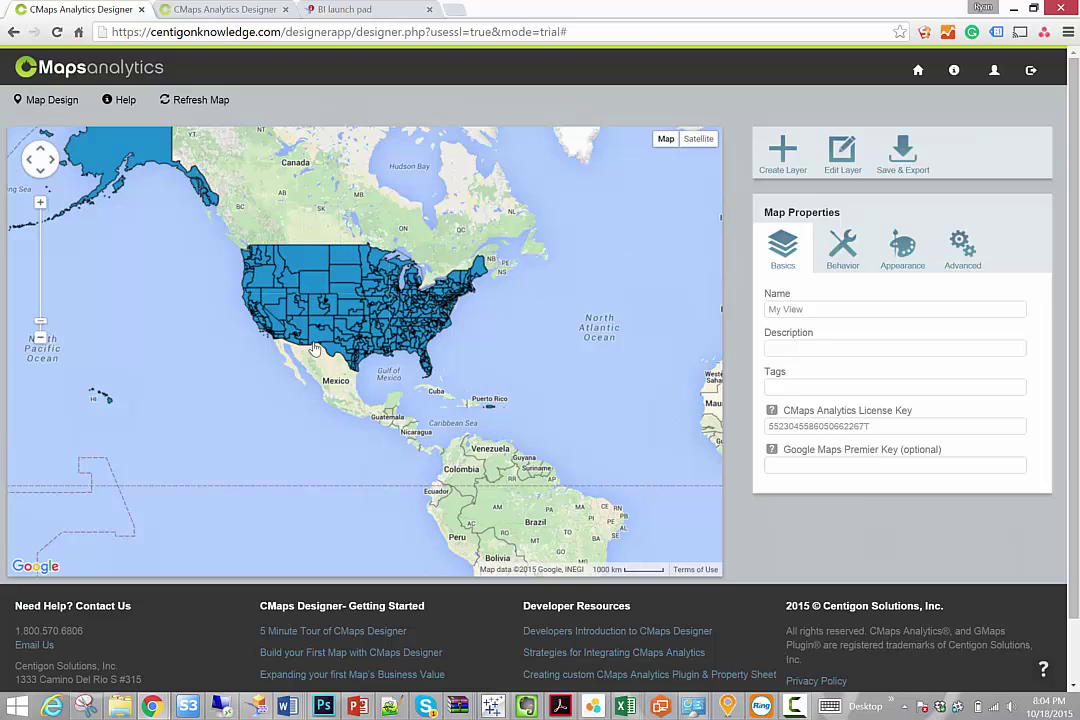
{"action": "left_click", "coordinate": [272, 290]}
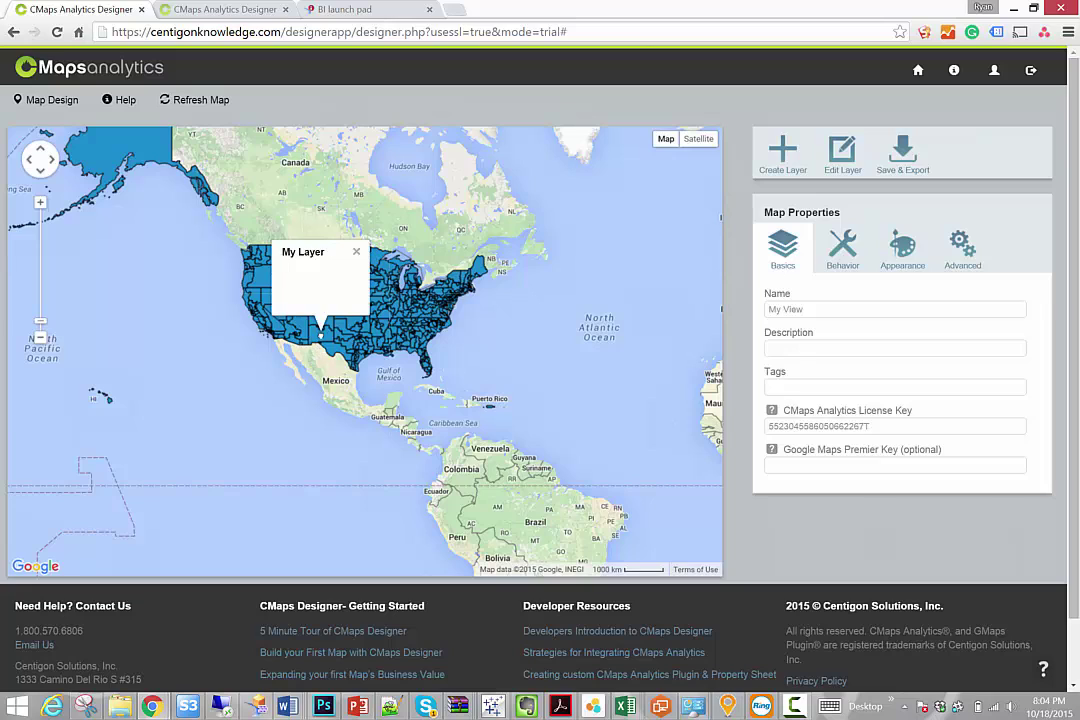
{"action": "left_click", "coordinate": [356, 251]}
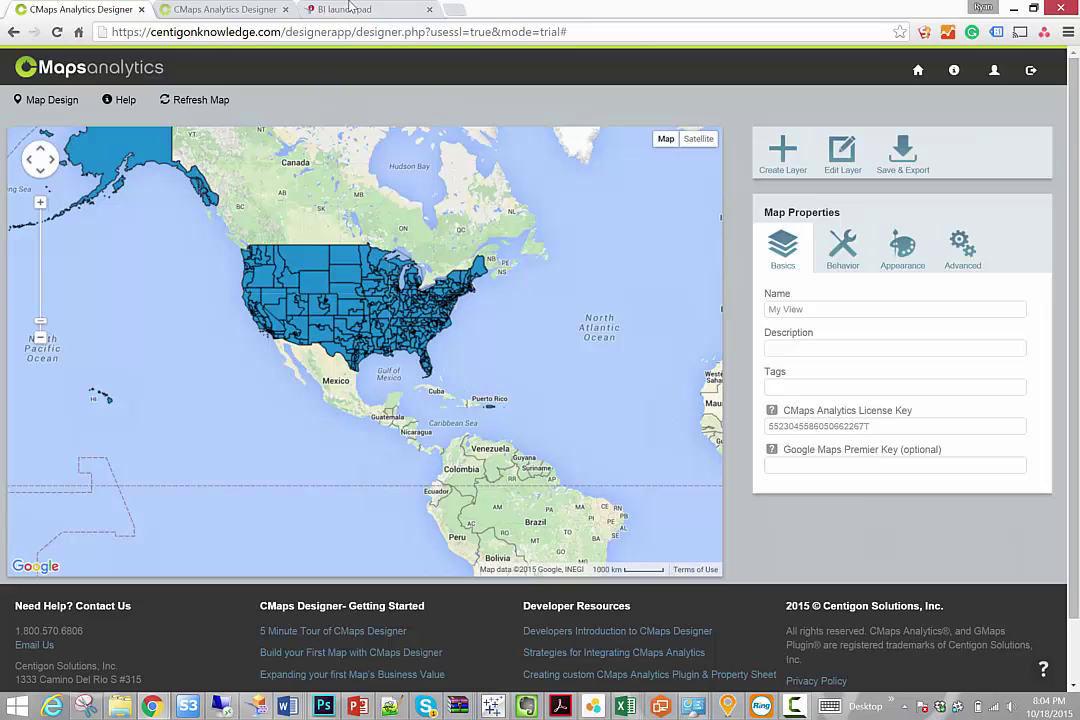
{"action": "left_click", "coordinate": [350, 9]}
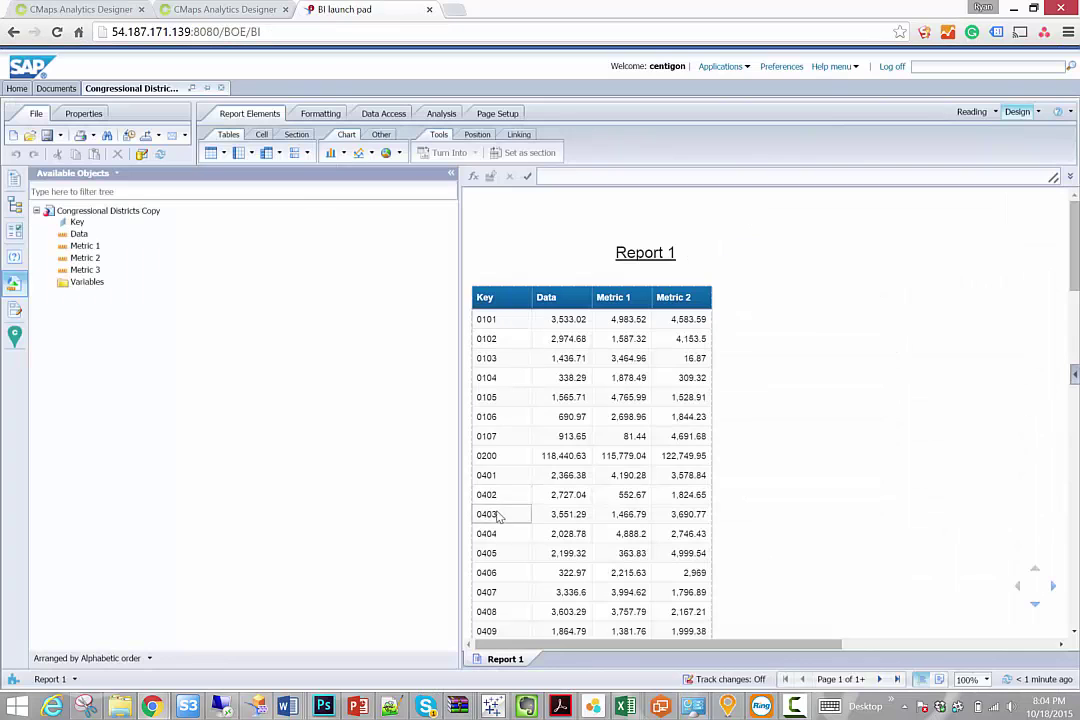
{"action": "right_click", "coordinate": [174, 6]}
Paste the congressionaldistricts/114.csv URL into My Layer's Data Keys URL field.
{"action": "left_click", "coordinate": [88, 9]}
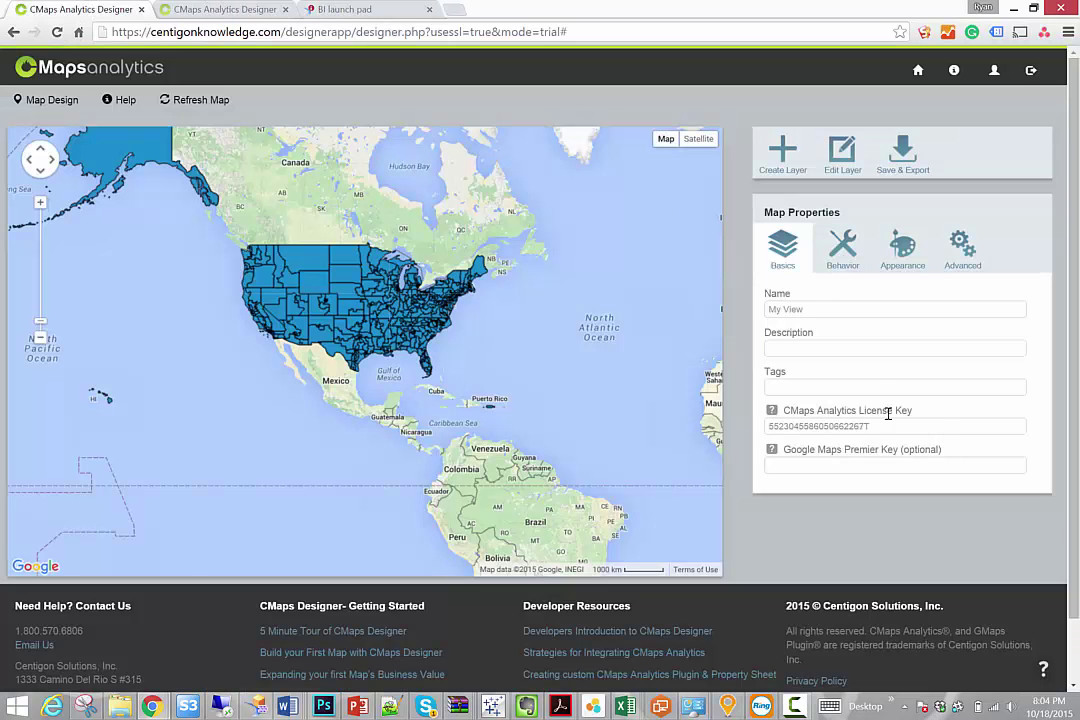
{"action": "left_click", "coordinate": [842, 152]}
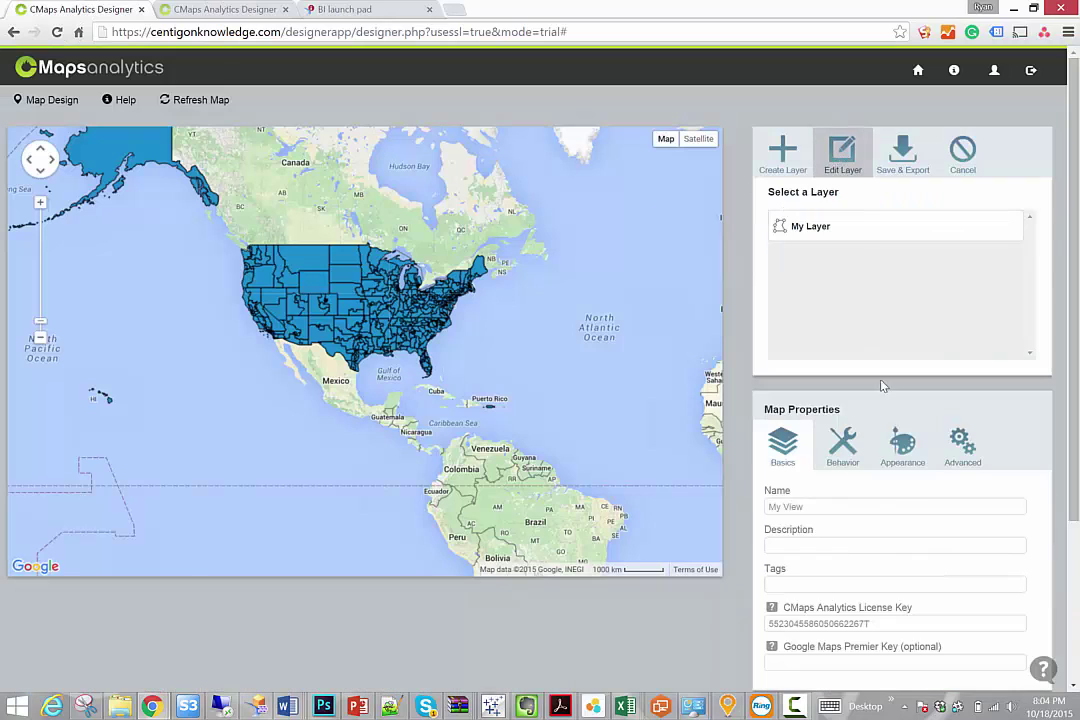
{"action": "left_click", "coordinate": [859, 233]}
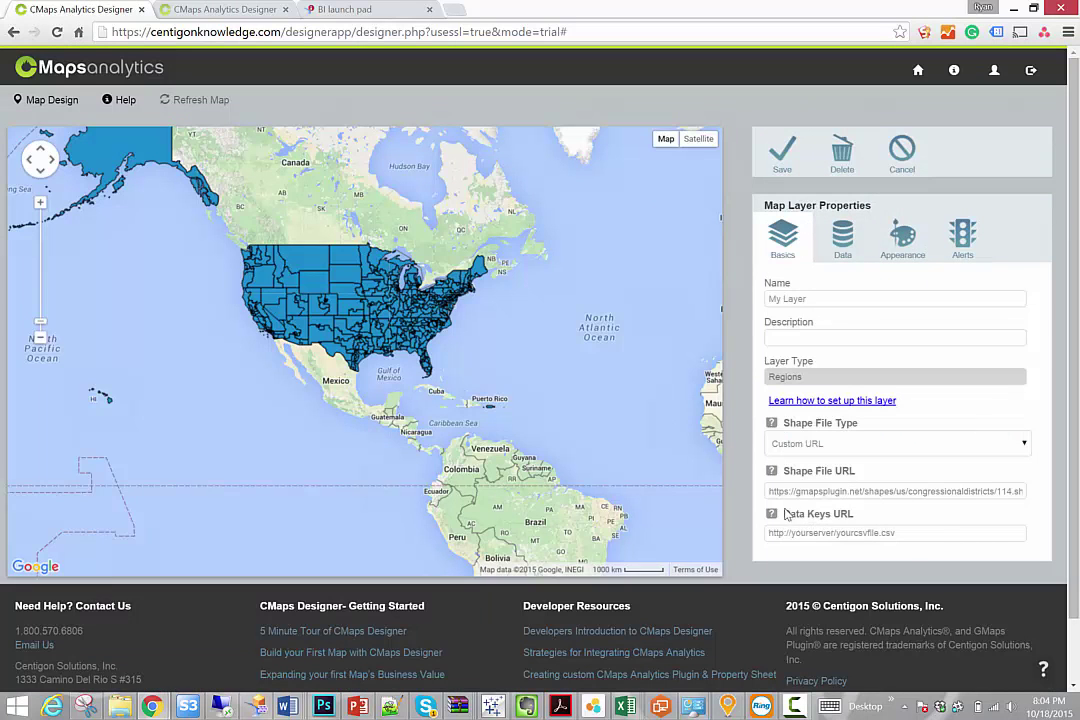
{"action": "left_click_drag", "start_coordinate": [786, 513], "coordinate": [861, 525]}
{"action": "left_click", "coordinate": [852, 533]}
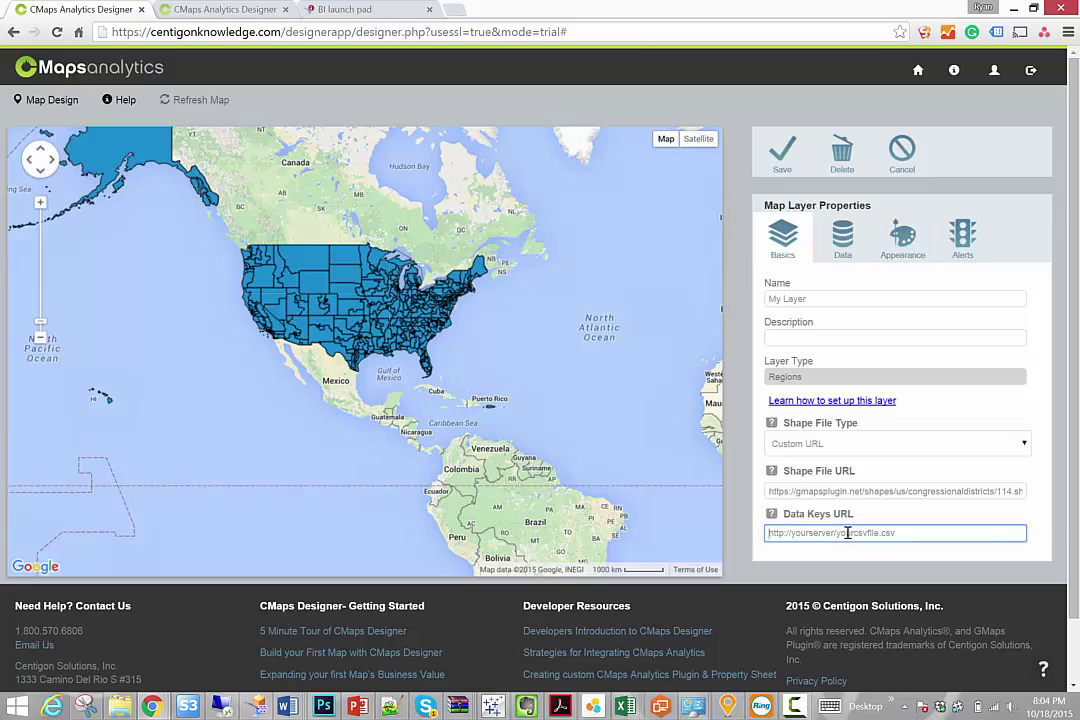
{"action": "key", "text": "ctrl+v"}
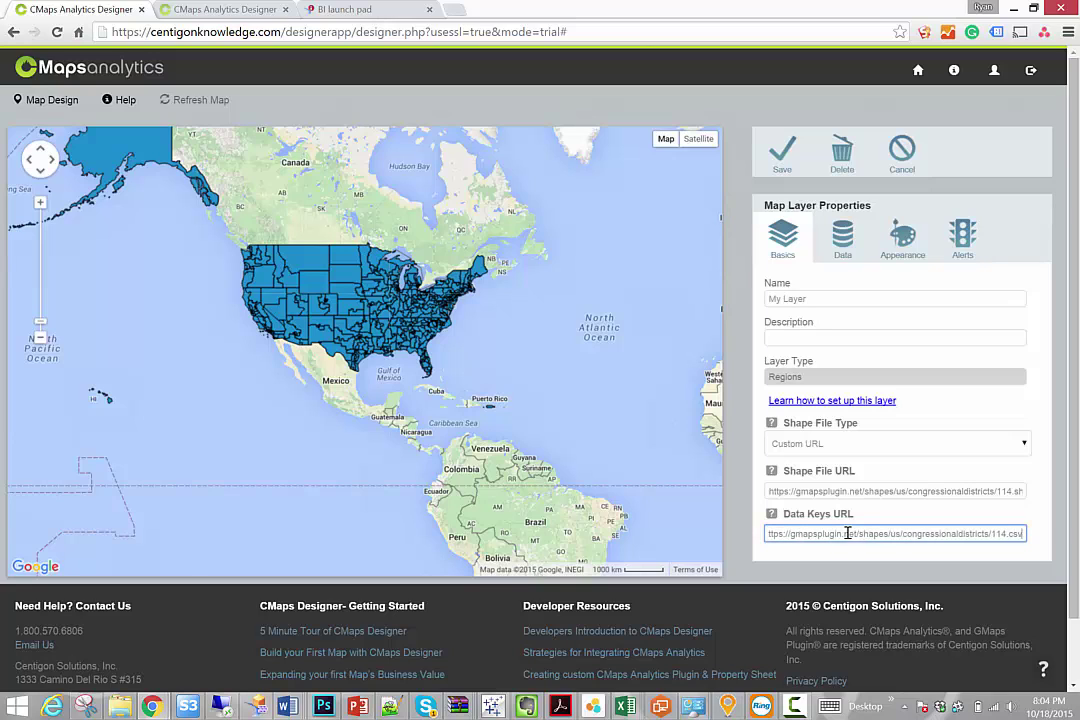
{"action": "triple_click", "coordinate": [860, 533]}
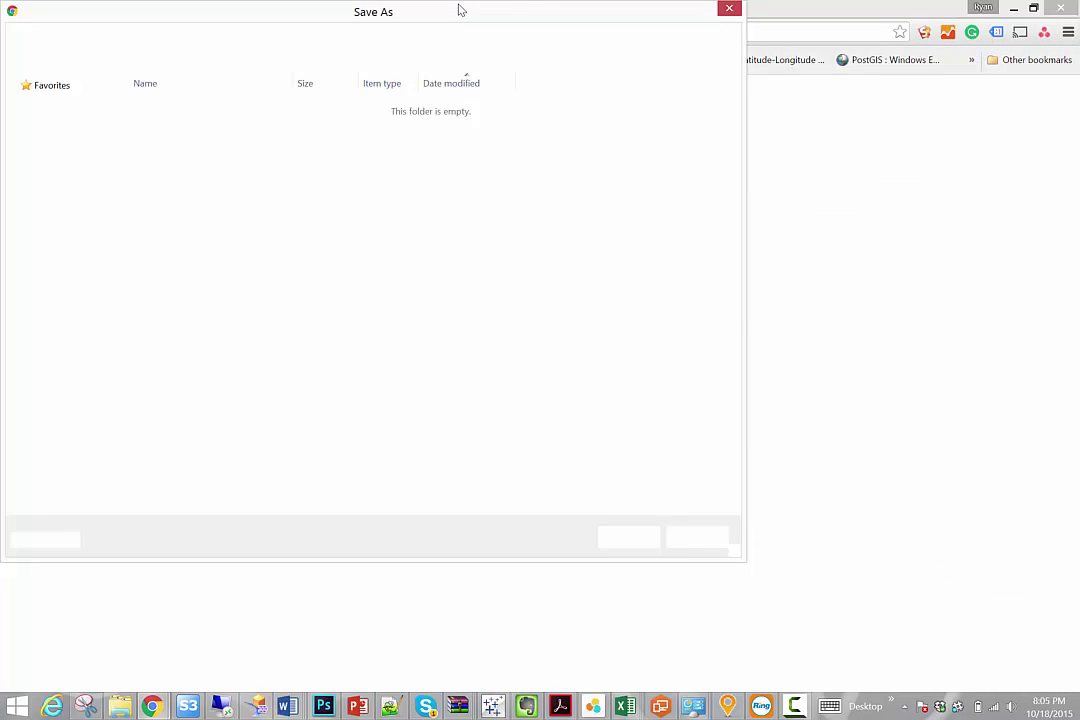
Save 114 (1).csv, open it in Excel, review column A's keys, then return to Chrome.
{"action": "left_click", "coordinate": [641, 540]}
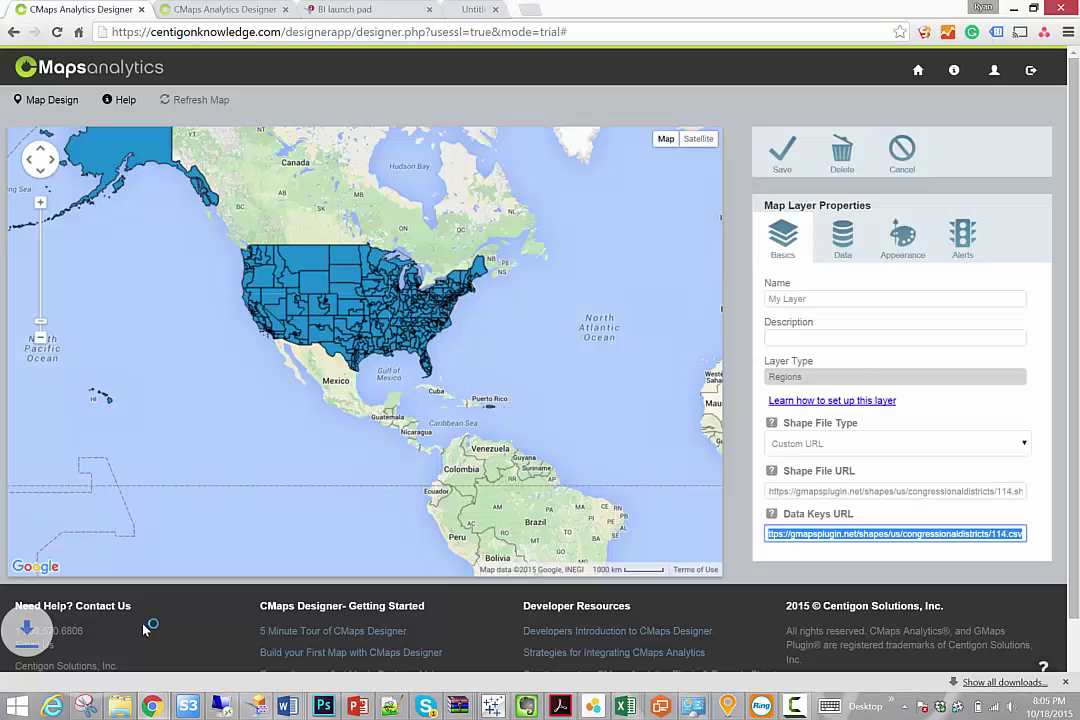
{"action": "left_click", "coordinate": [60, 682]}
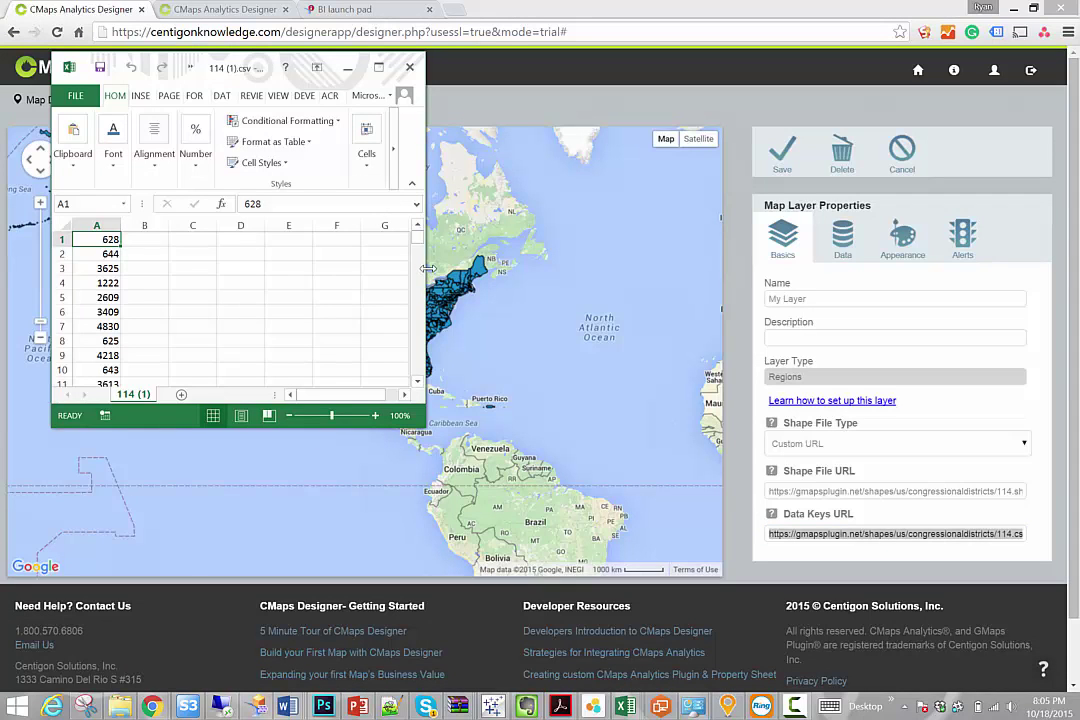
{"action": "left_click_drag", "start_coordinate": [427, 268], "coordinate": [600, 226]}
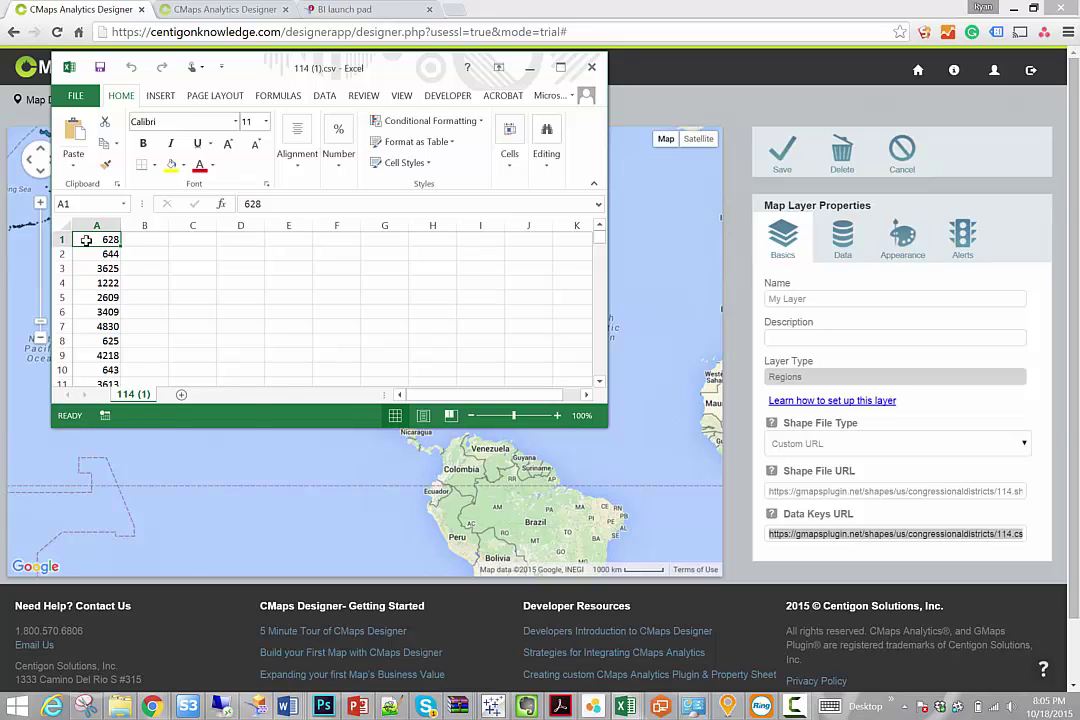
{"action": "key", "text": "ctrl+shift+Down"}
{"action": "left_click", "coordinate": [722, 241]}
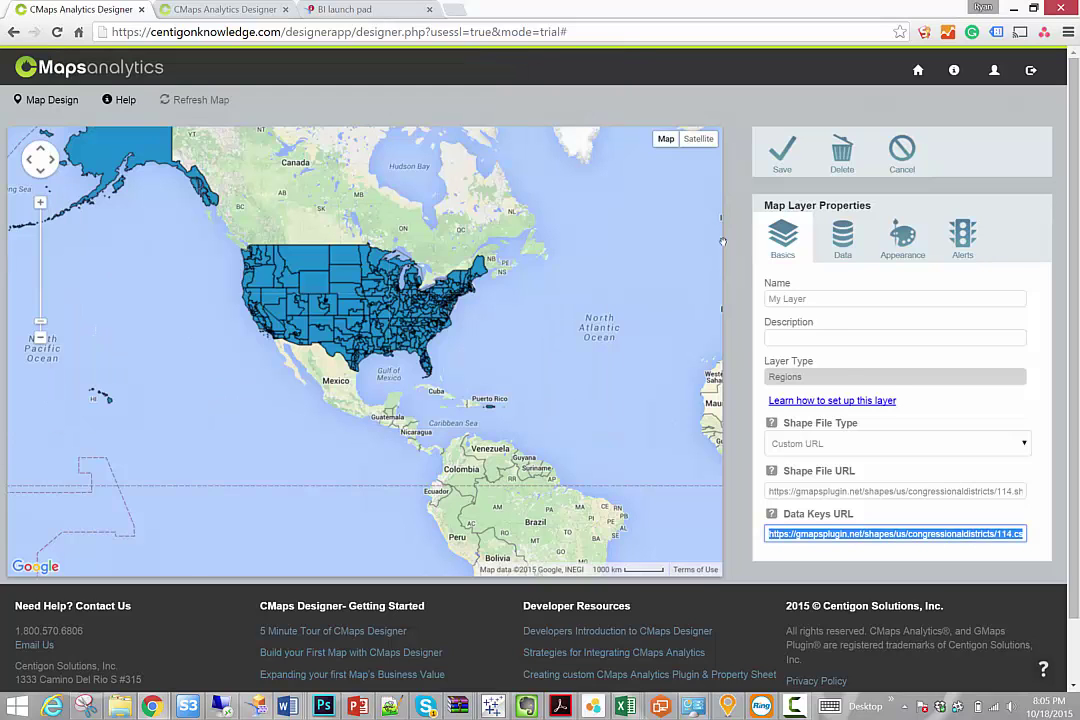
Select the Data Keys URL and Shape File URL text in My Layer's properties.
{"action": "left_click", "coordinate": [800, 534]}
{"action": "key", "text": "ctrl+a"}
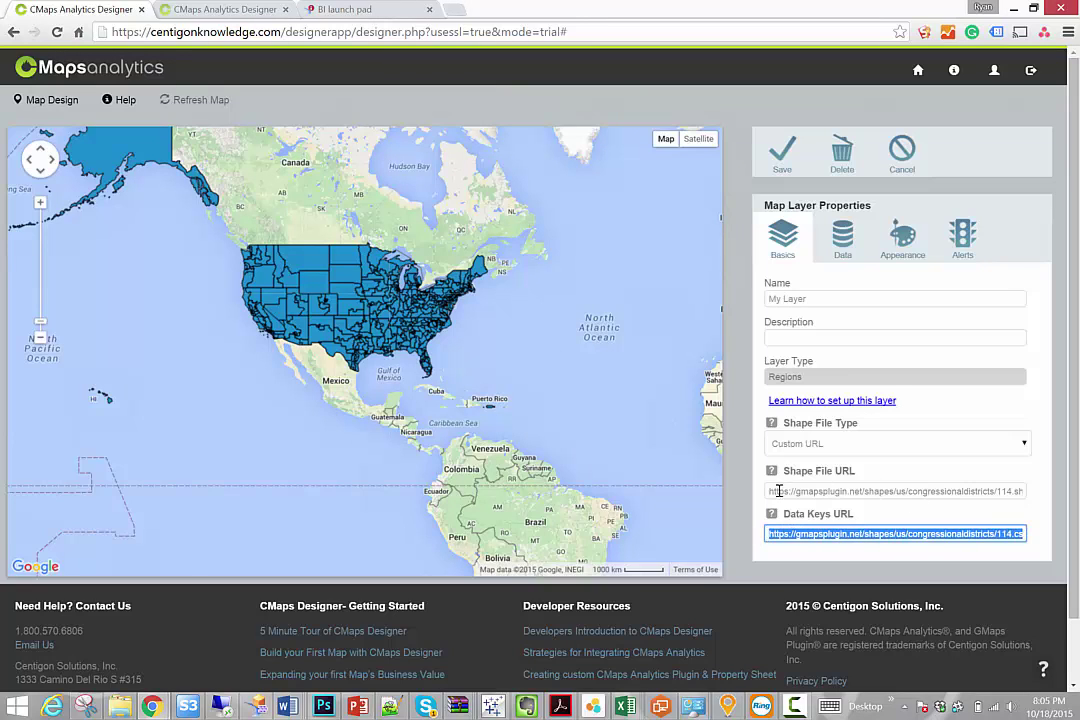
{"action": "left_click_drag", "start_coordinate": [778, 491], "coordinate": [1051, 492]}
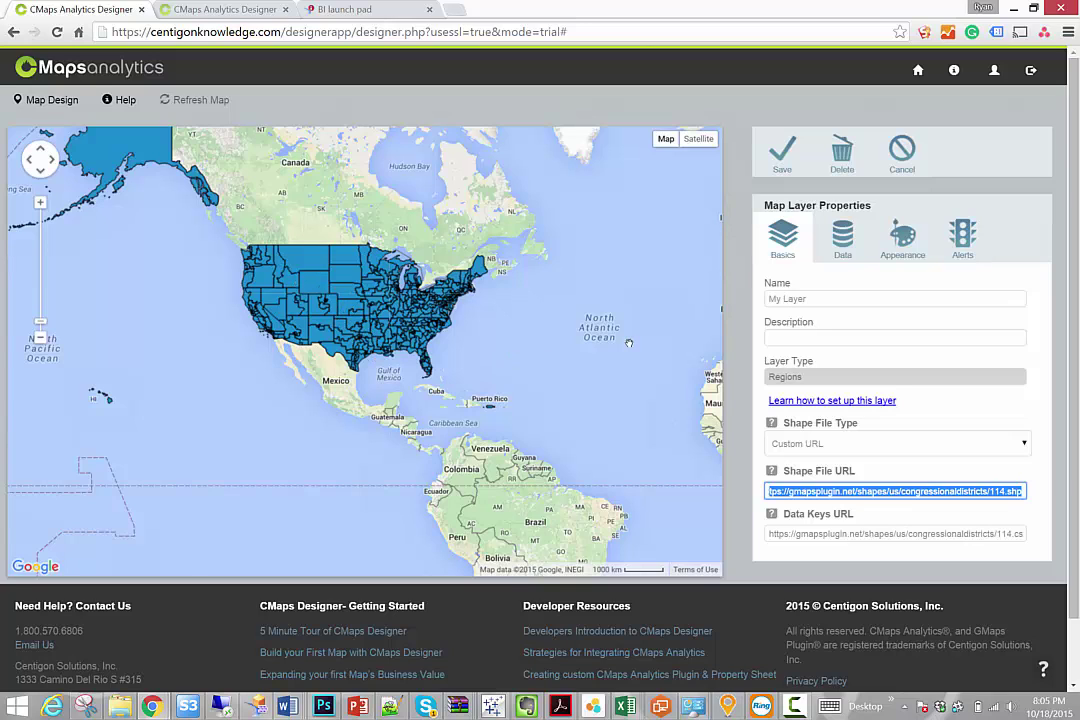
Set My Layer's Layer Transparency to 50 on the Appearance tab.
{"action": "left_click", "coordinate": [892, 248]}
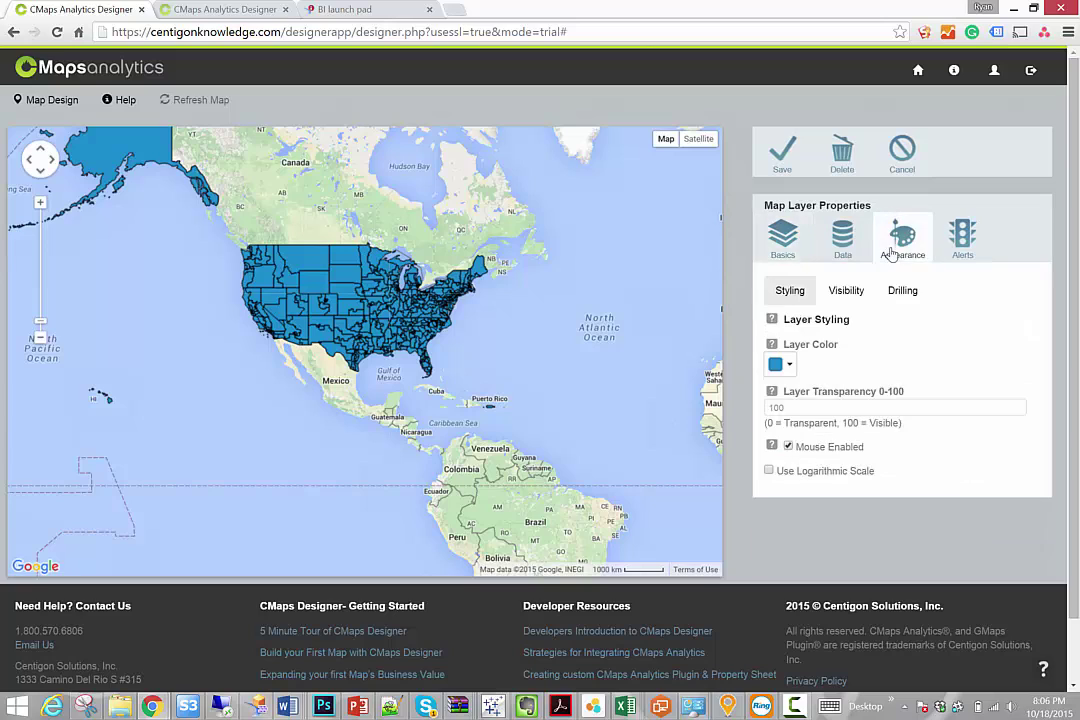
{"action": "left_click", "coordinate": [791, 409]}
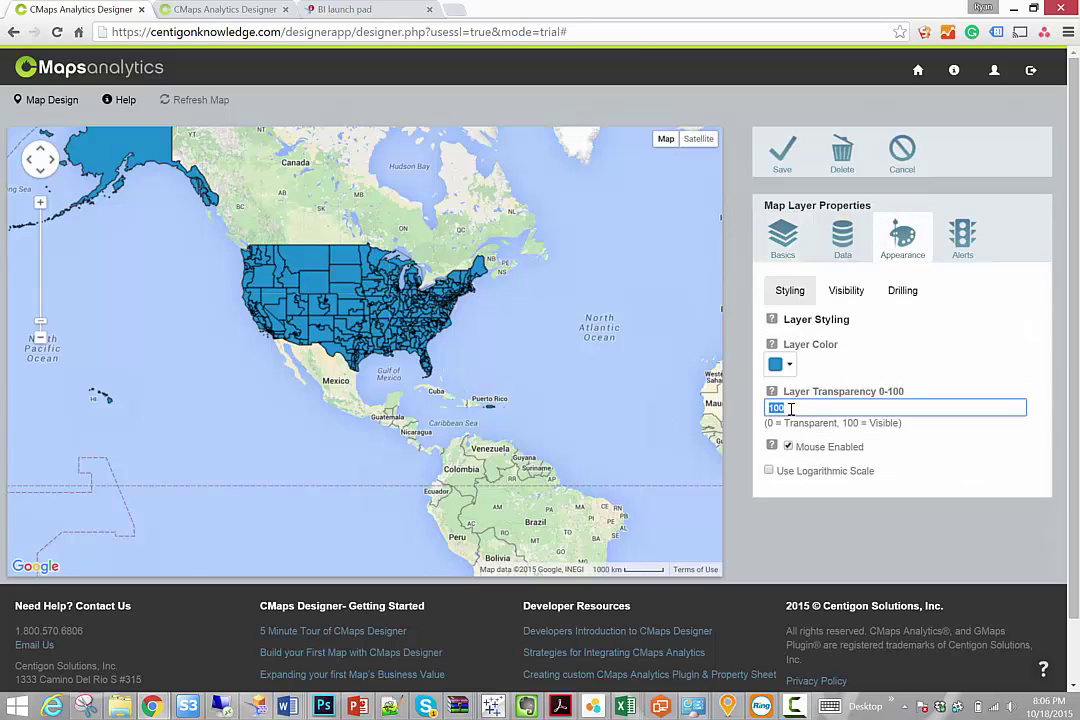
{"action": "type", "text": "50"}
Switch the layer's alerts to Choropleth/Heatmap with 4 alert levels.
{"action": "left_click", "coordinate": [960, 235]}
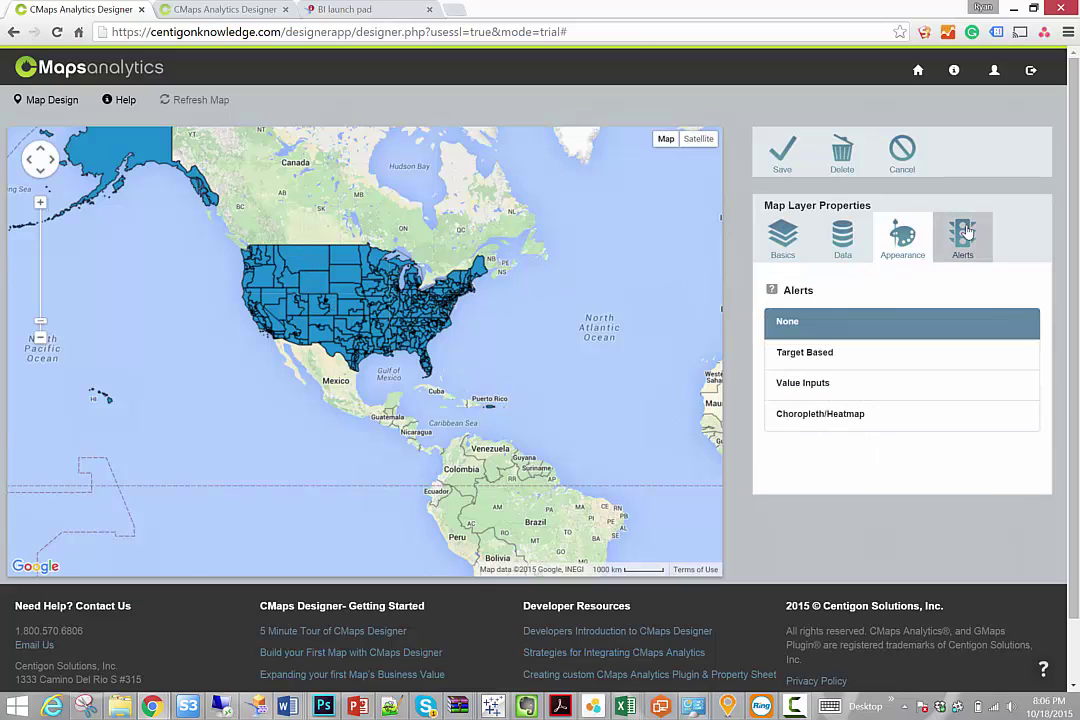
{"action": "left_click", "coordinate": [828, 418]}
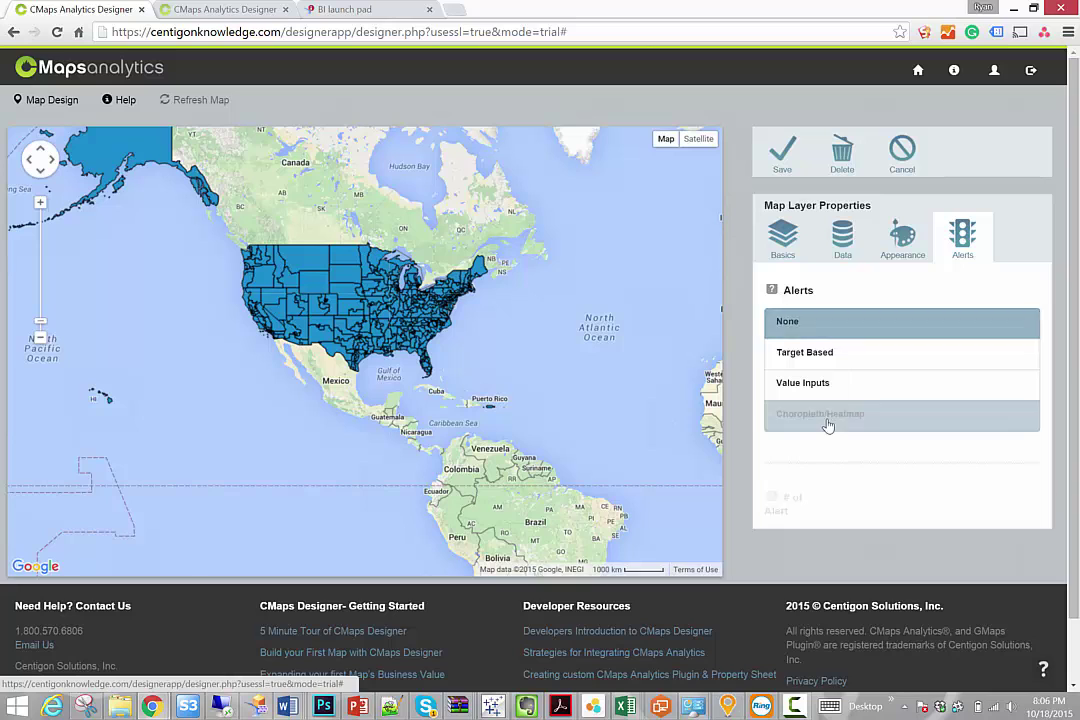
{"action": "scroll", "coordinate": [826, 424], "scroll_direction": "down", "scroll_amount": 2}
{"action": "left_click", "coordinate": [772, 330]}
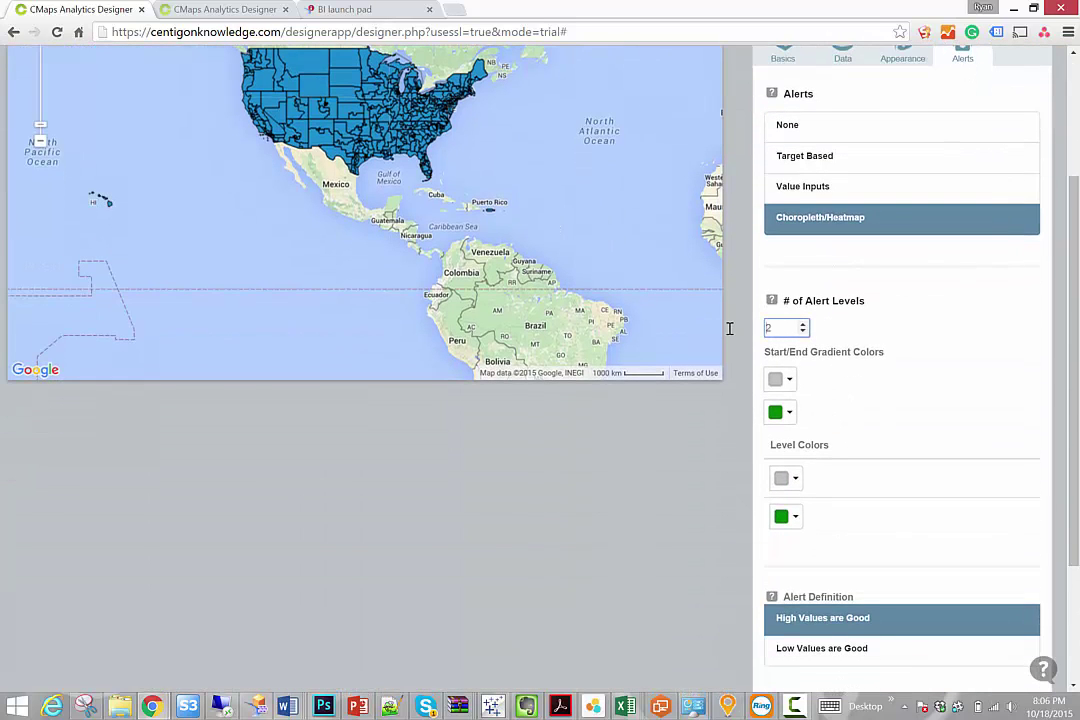
{"action": "left_click_drag", "start_coordinate": [781, 333], "coordinate": [731, 323]}
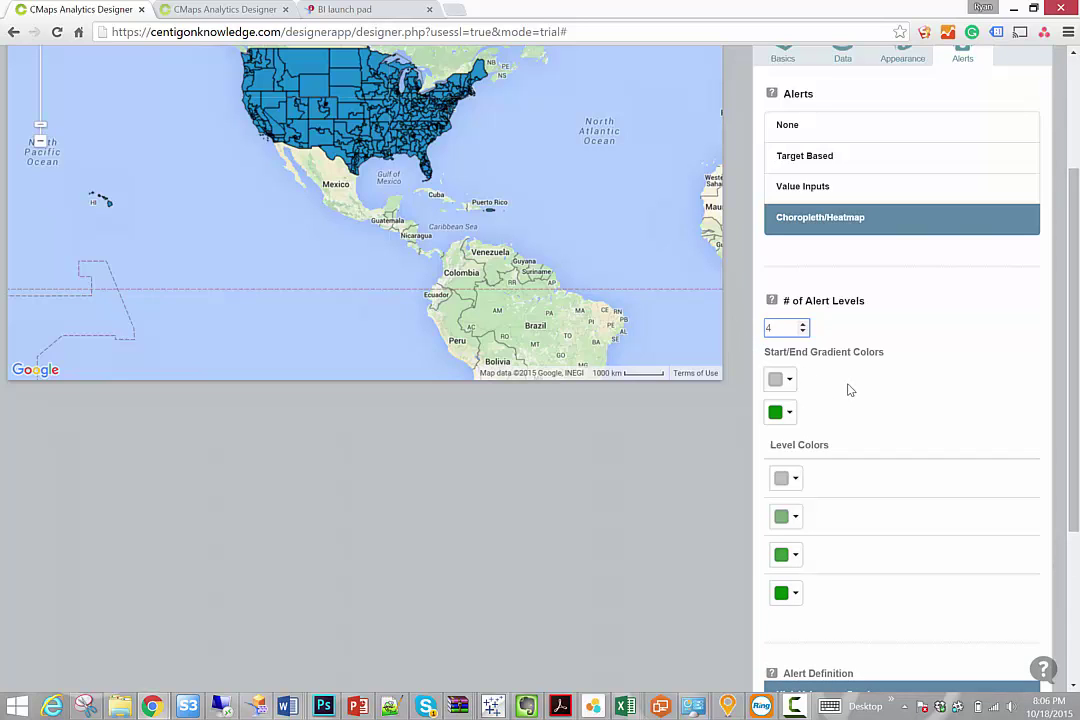
{"action": "scroll", "coordinate": [848, 390], "scroll_direction": "up", "scroll_amount": 1}
{"action": "scroll", "coordinate": [848, 392], "scroll_direction": "down", "scroll_amount": 1}
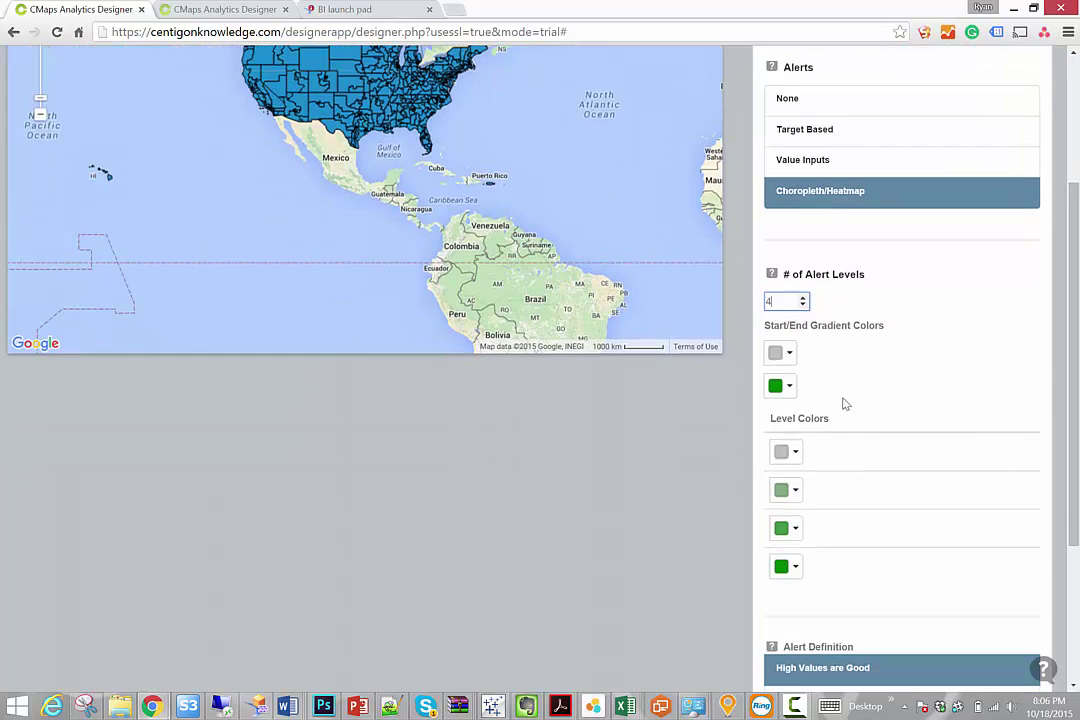
{"action": "scroll", "coordinate": [833, 405], "scroll_direction": "up", "scroll_amount": 3}
{"action": "scroll", "coordinate": [845, 415], "scroll_direction": "down", "scroll_amount": 3}
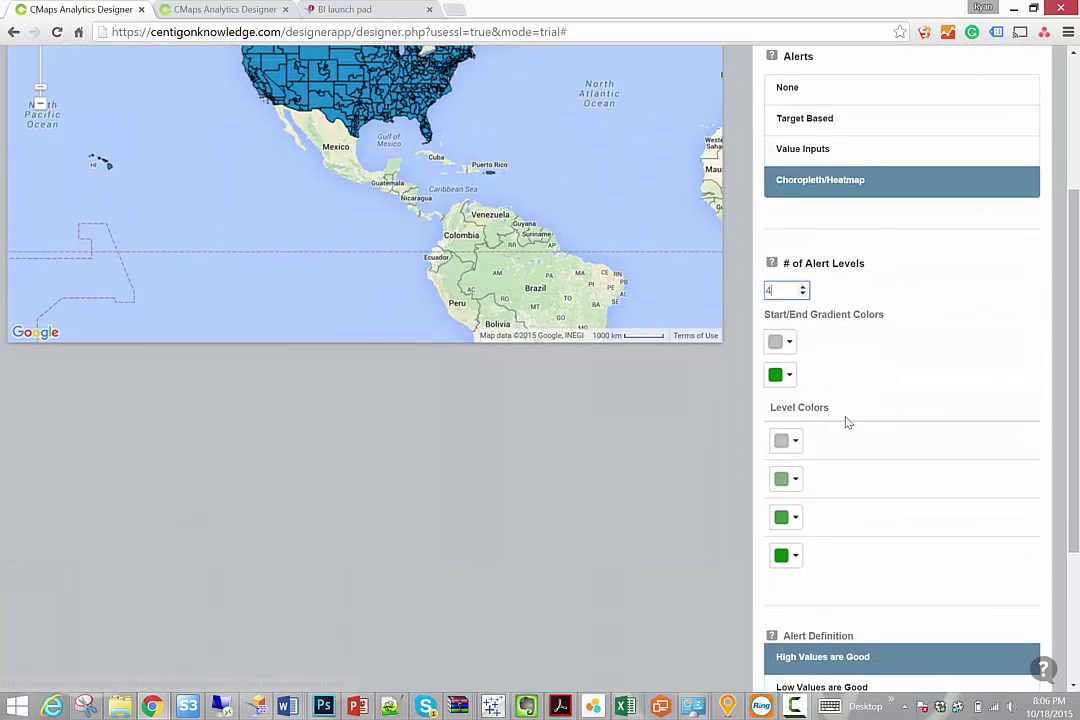
Make the alert gradient start blue, shading to a green end.
{"action": "left_click", "coordinate": [782, 342]}
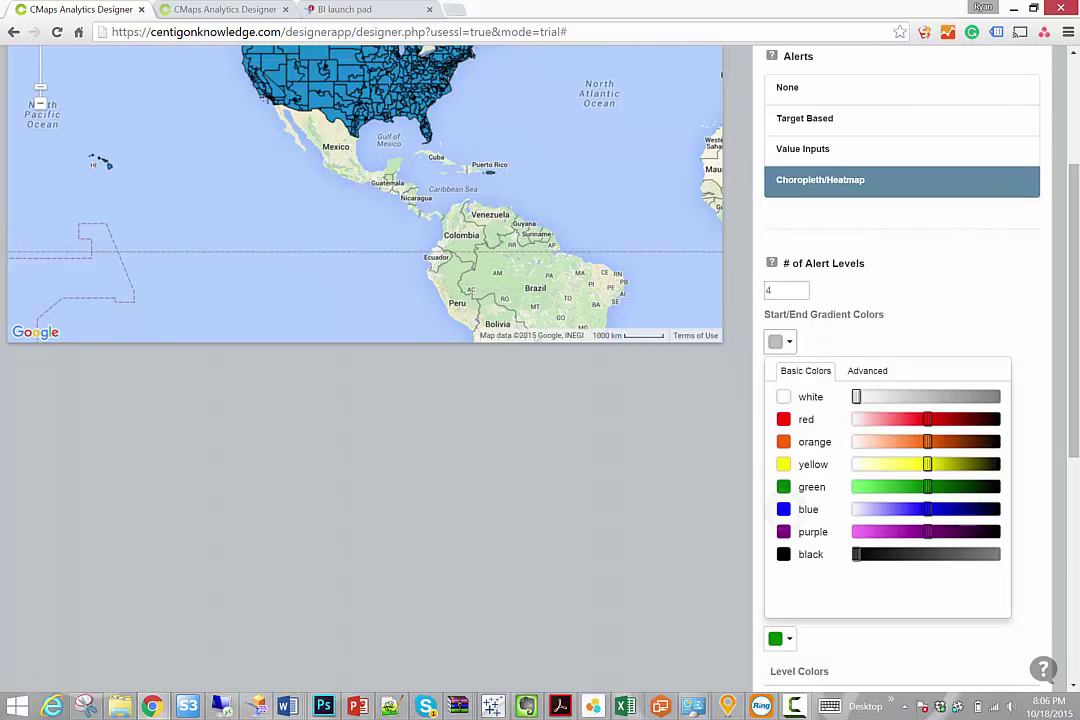
{"action": "left_click", "coordinate": [783, 509]}
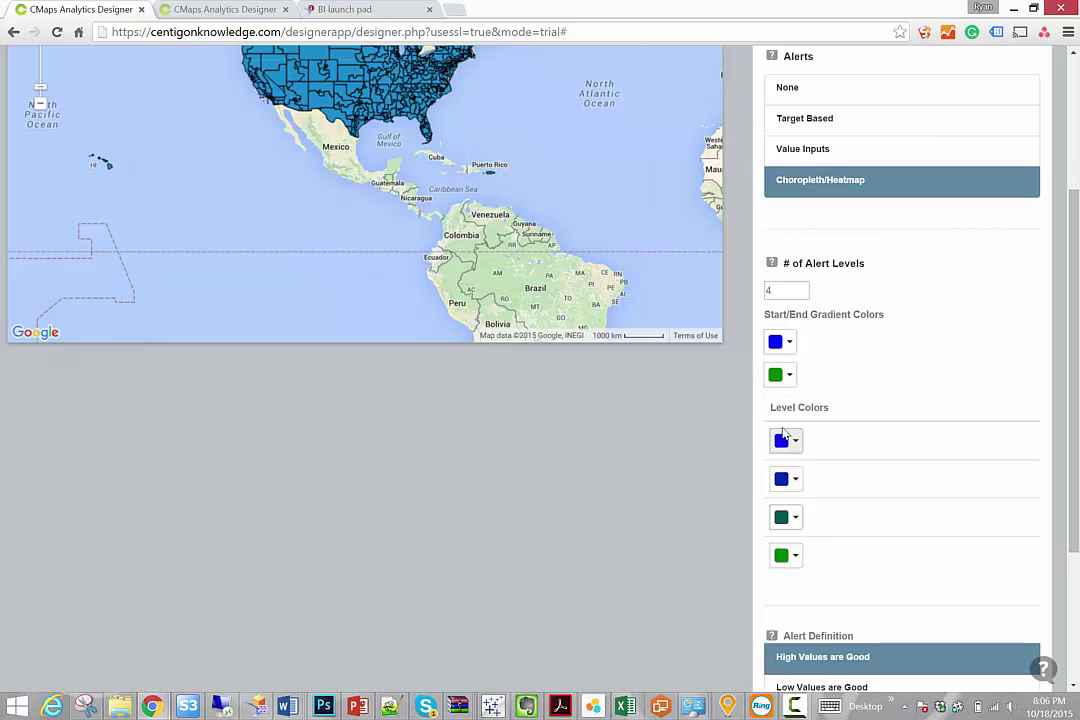
{"action": "scroll", "coordinate": [860, 444], "scroll_direction": "up", "scroll_amount": 1}
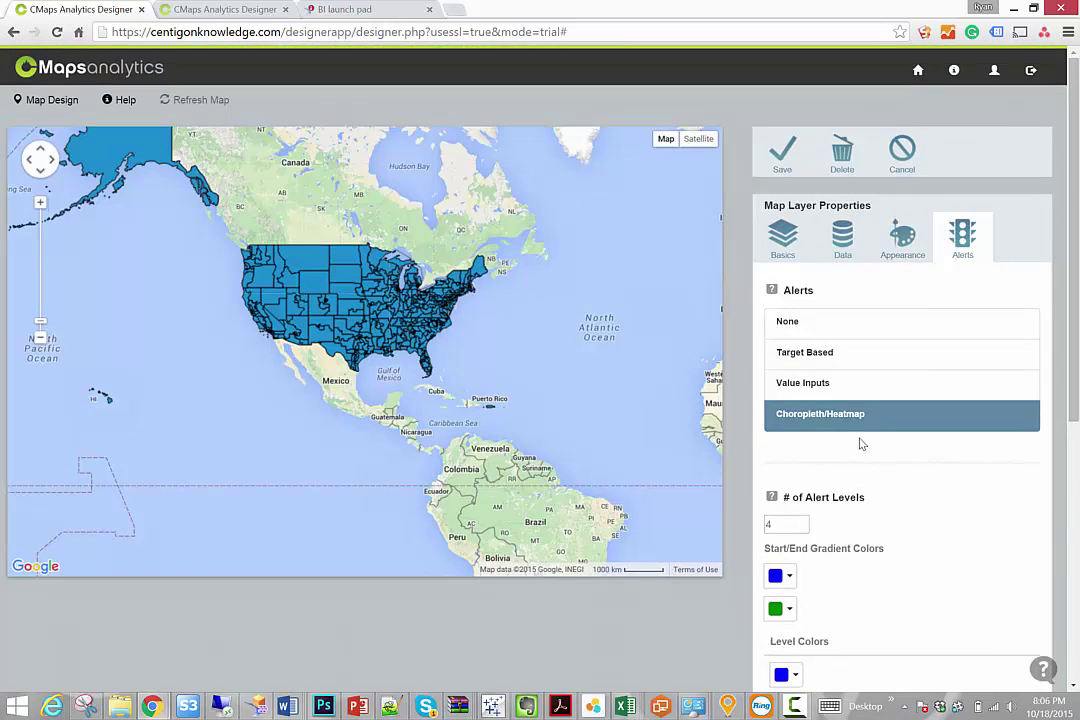
{"action": "scroll", "coordinate": [860, 440], "scroll_direction": "down", "scroll_amount": 1}
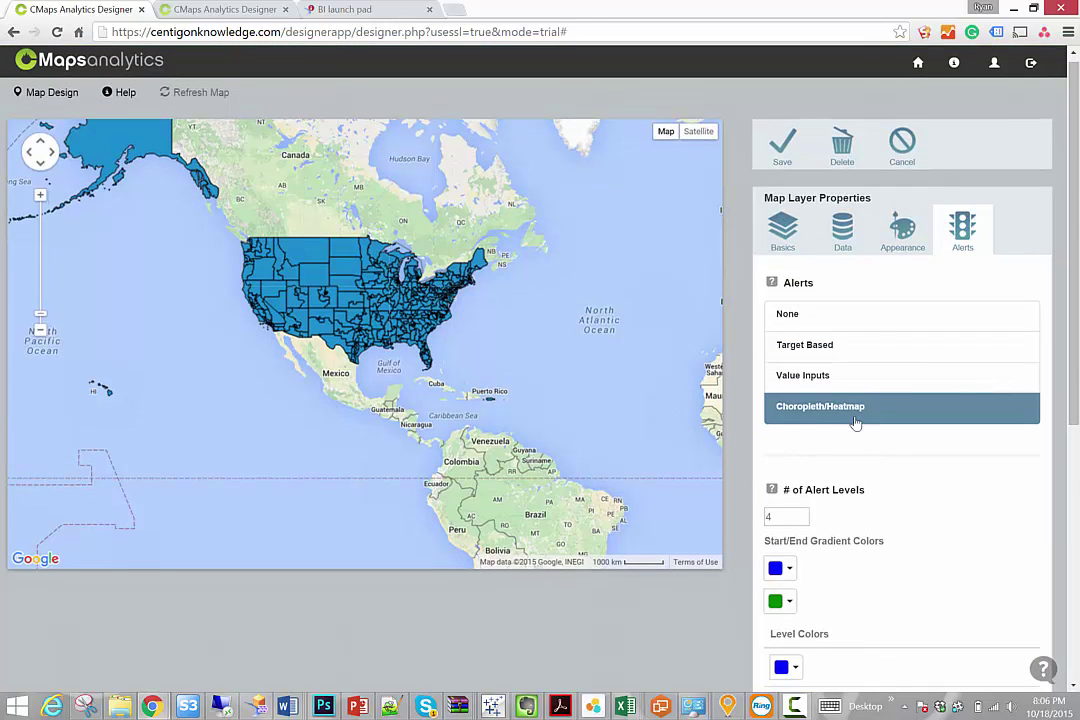
Save My Layer's settings and return to My View's Map Properties.
{"action": "left_click", "coordinate": [780, 163]}
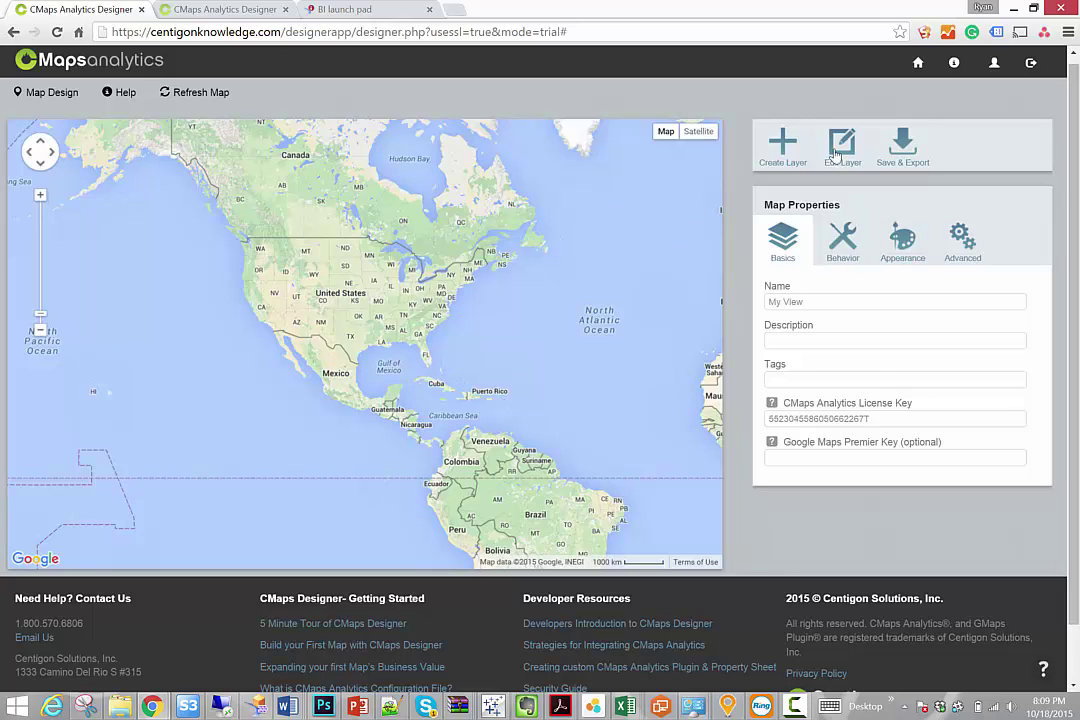
Copy the map's Web Intelligence export configuration to the clipboard without saving a file.
{"action": "left_click", "coordinate": [902, 140]}
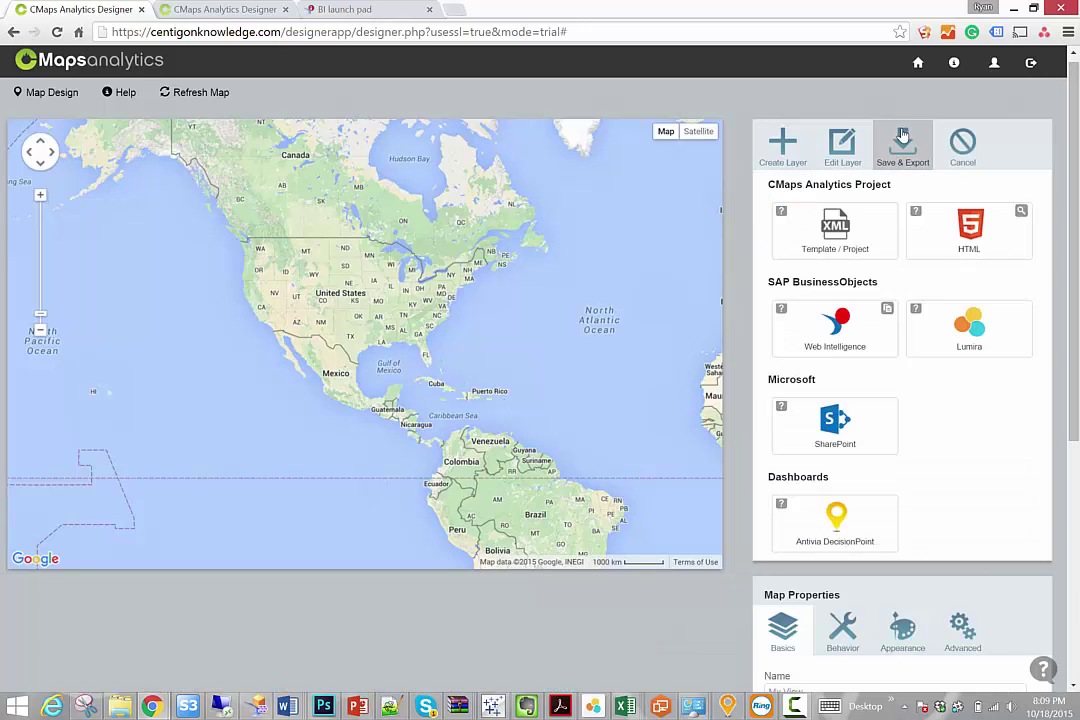
{"action": "left_click", "coordinate": [828, 342]}
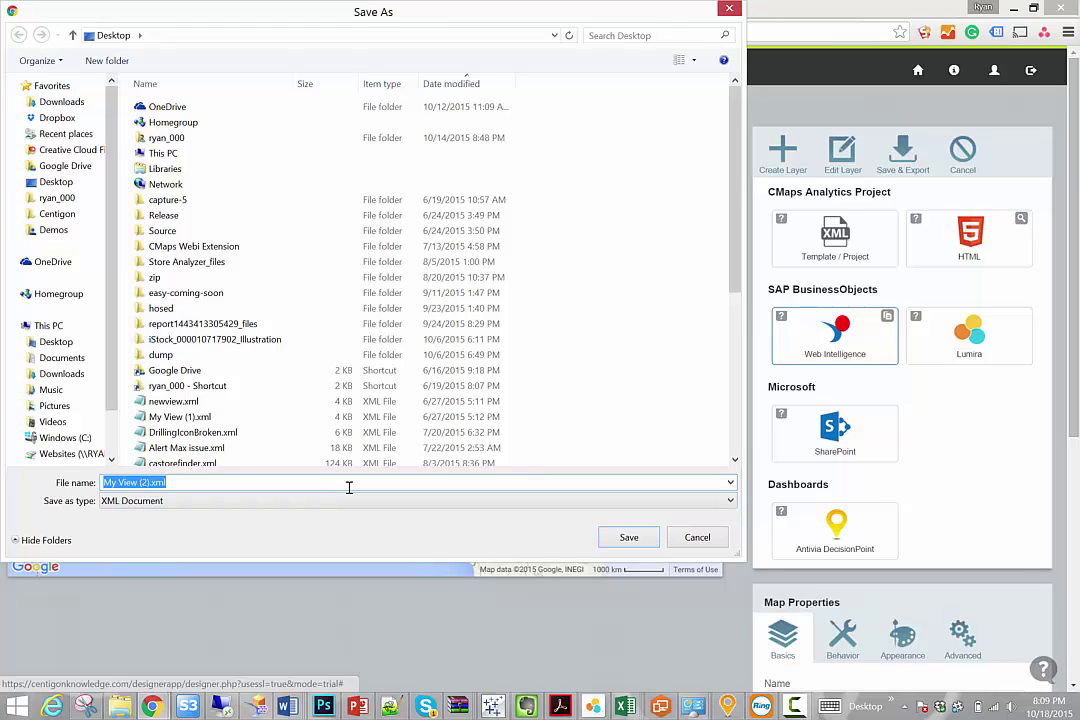
{"action": "left_click", "coordinate": [694, 536]}
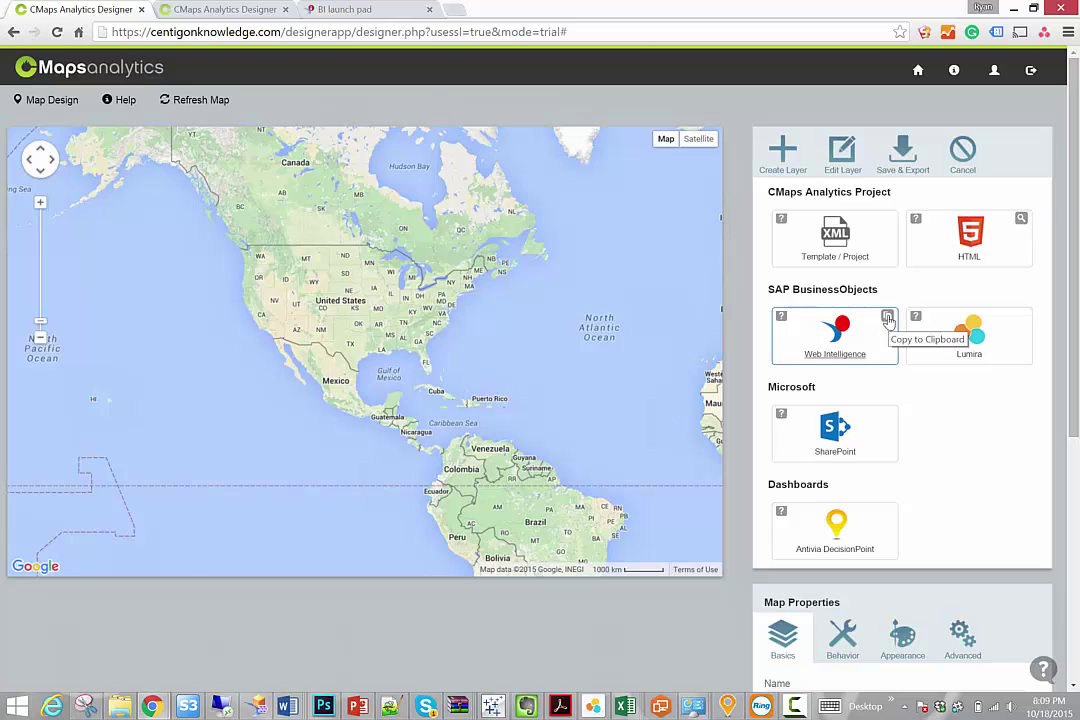
{"action": "left_click", "coordinate": [888, 319]}
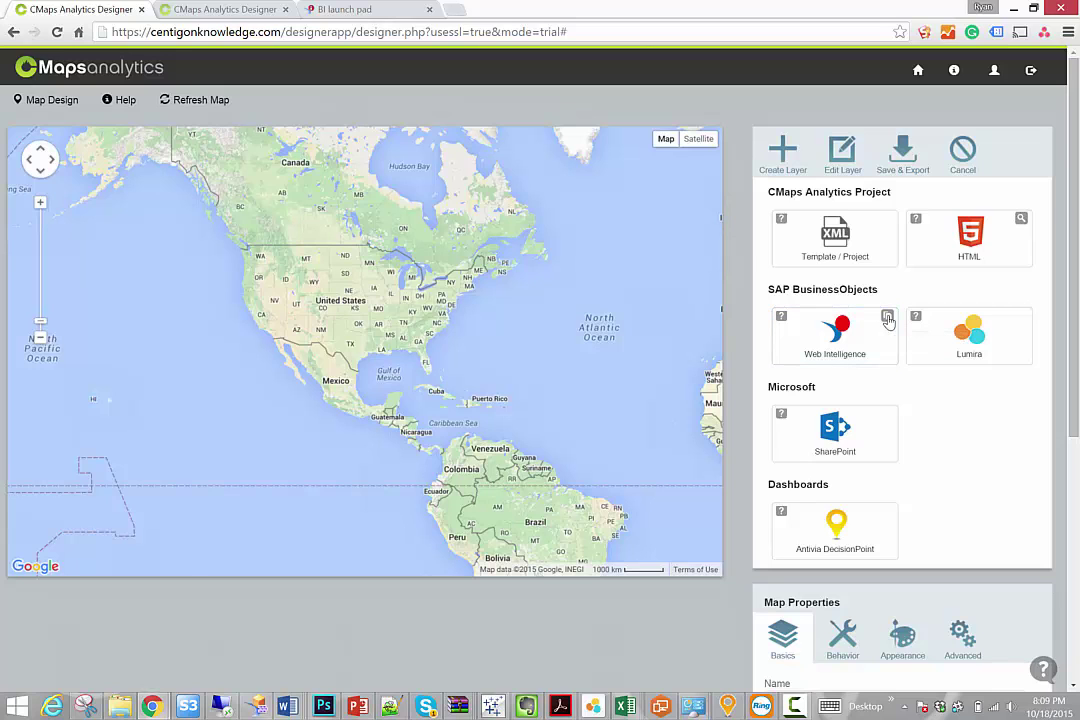
Open the CMaps Analytics panel in the Congressional Districts report and enter Design mode.
{"action": "left_click", "coordinate": [337, 9]}
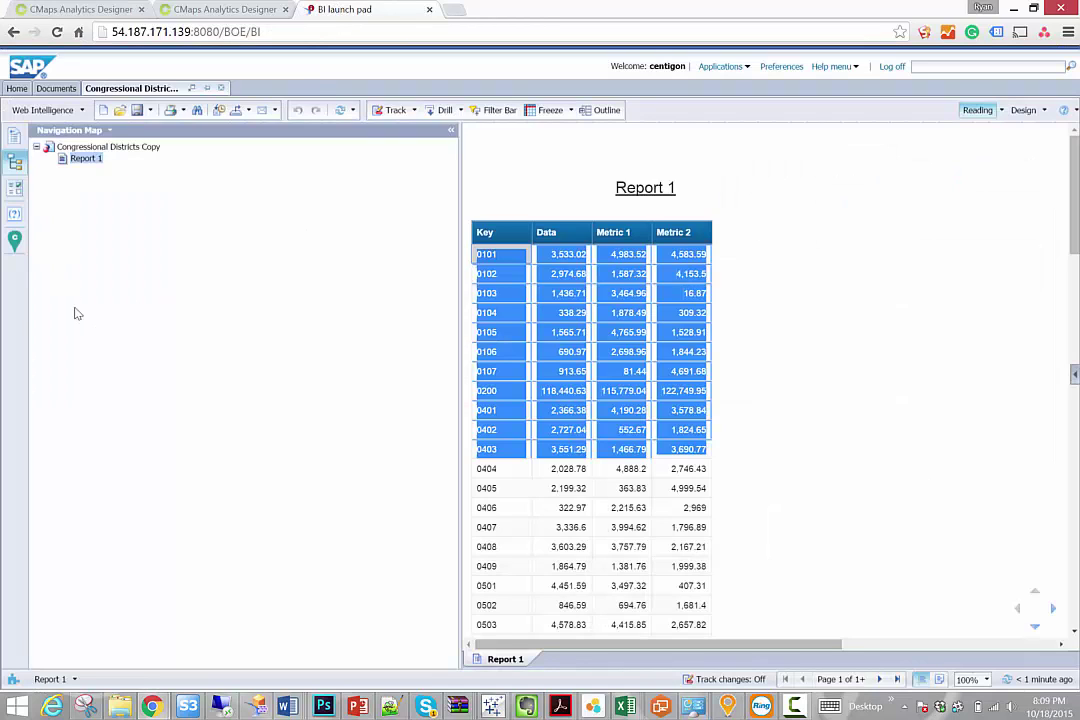
{"action": "left_click", "coordinate": [14, 240]}
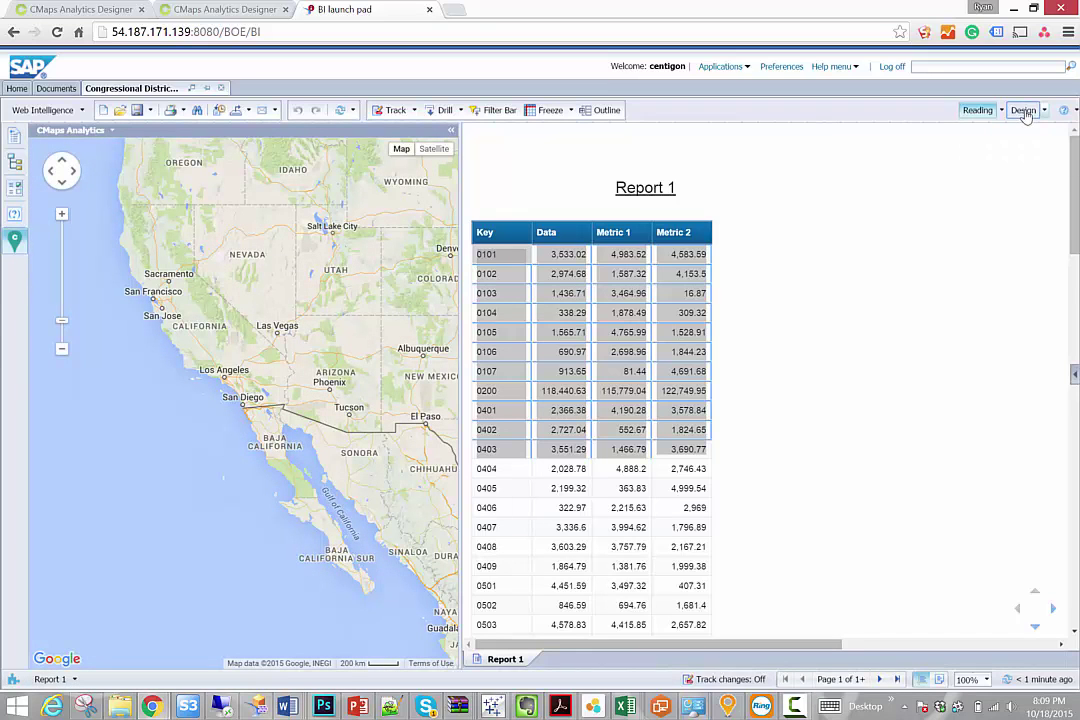
{"action": "left_click", "coordinate": [1023, 111]}
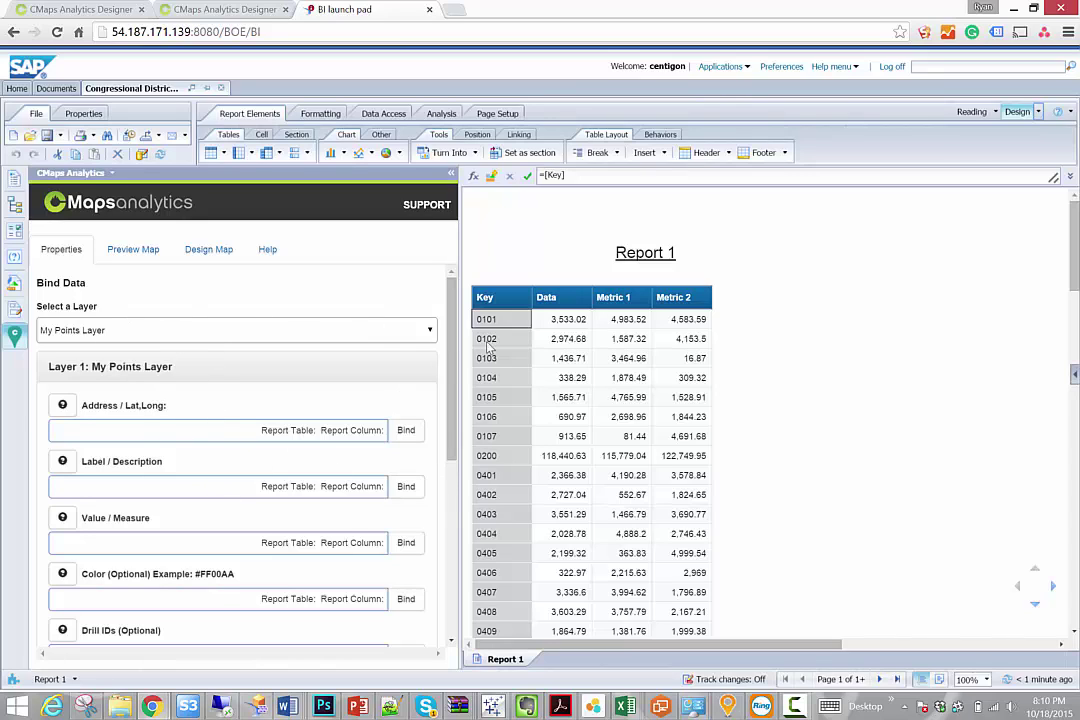
Load the copied My View XML as the map's Custom XML configuration, rebuild the map and preview it.
{"action": "left_click", "coordinate": [200, 255]}
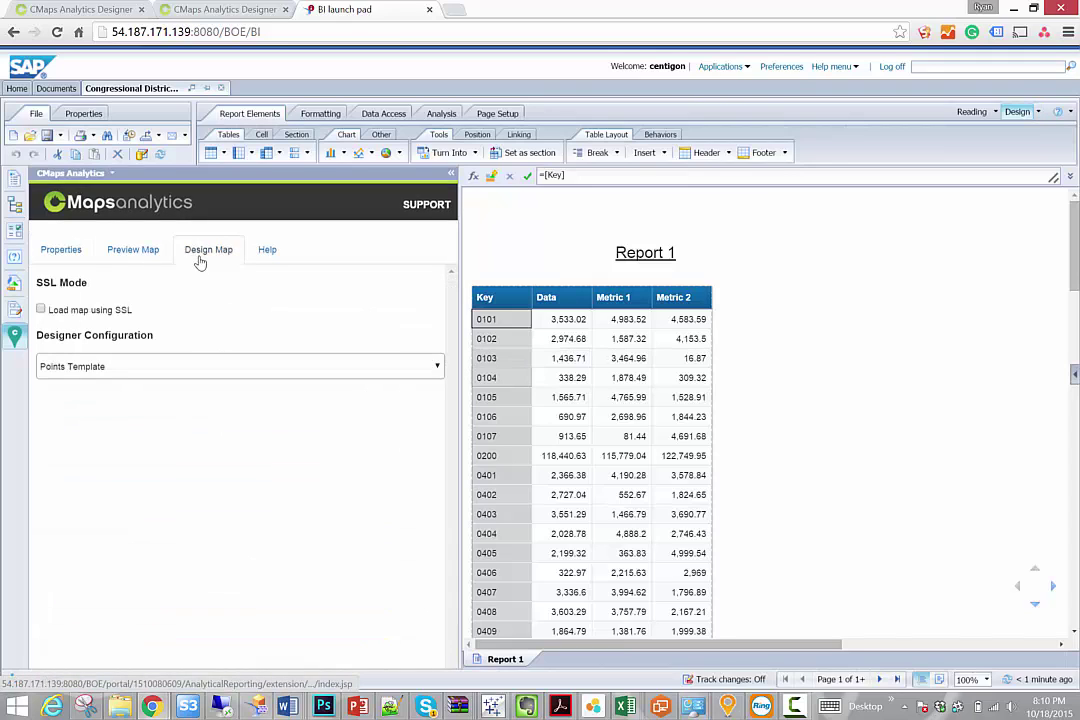
{"action": "left_click", "coordinate": [189, 376]}
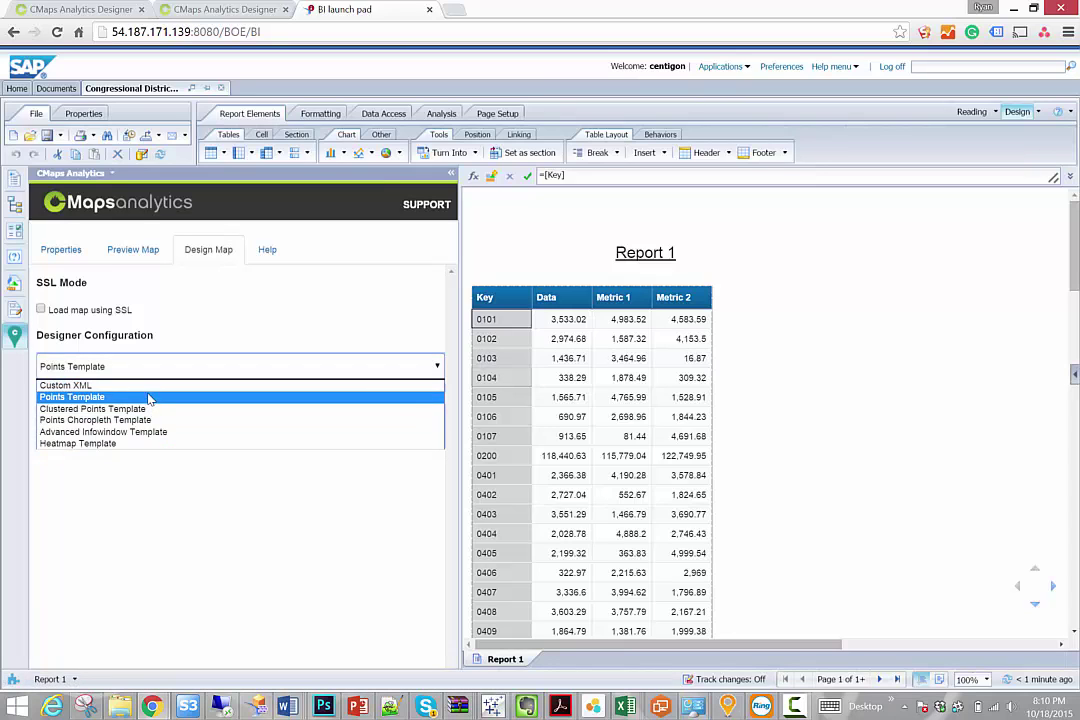
{"action": "left_click", "coordinate": [150, 386]}
{"action": "left_click", "coordinate": [142, 488]}
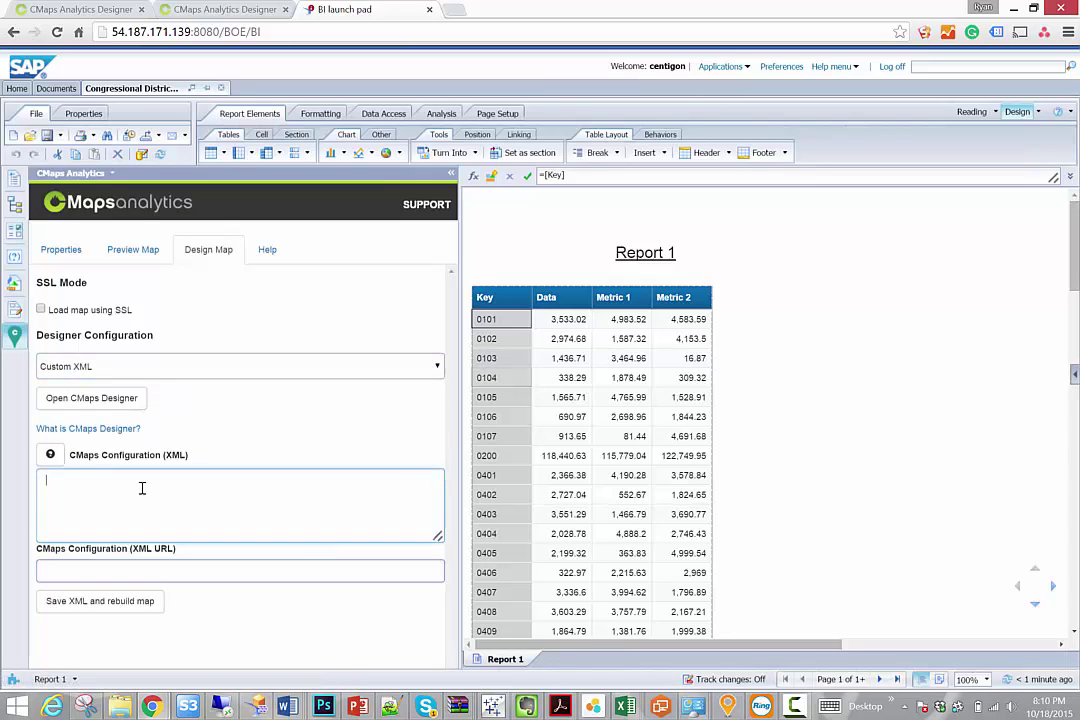
{"action": "key", "text": "ctrl+v"}
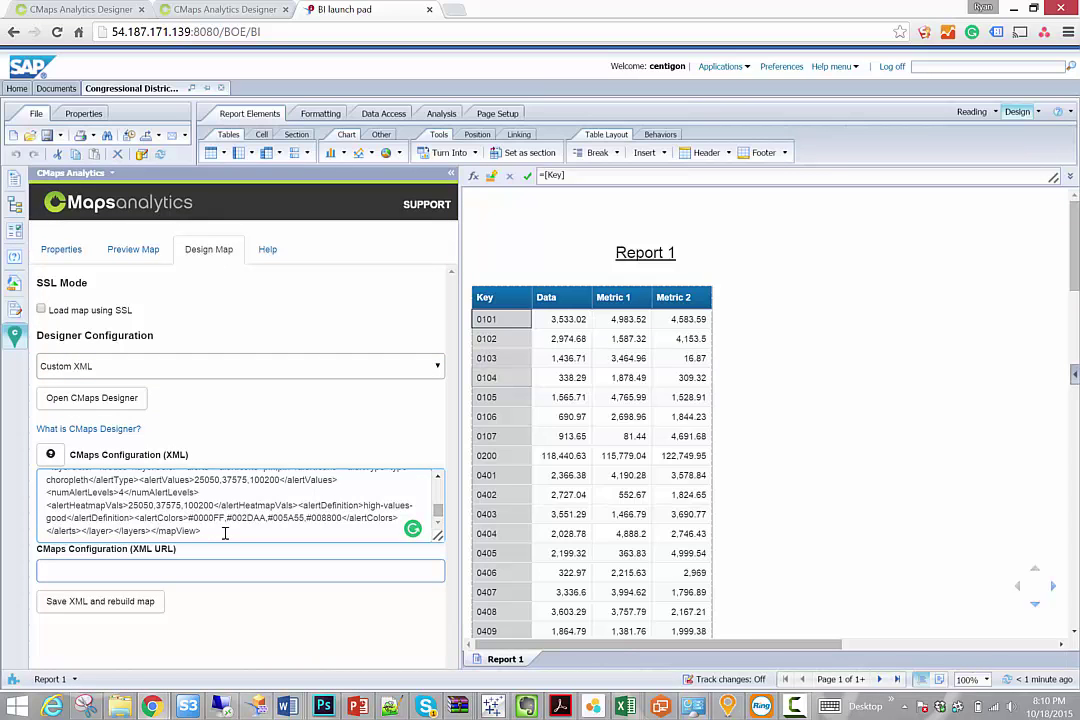
{"action": "left_click_drag", "start_coordinate": [225, 533], "coordinate": [33, 404]}
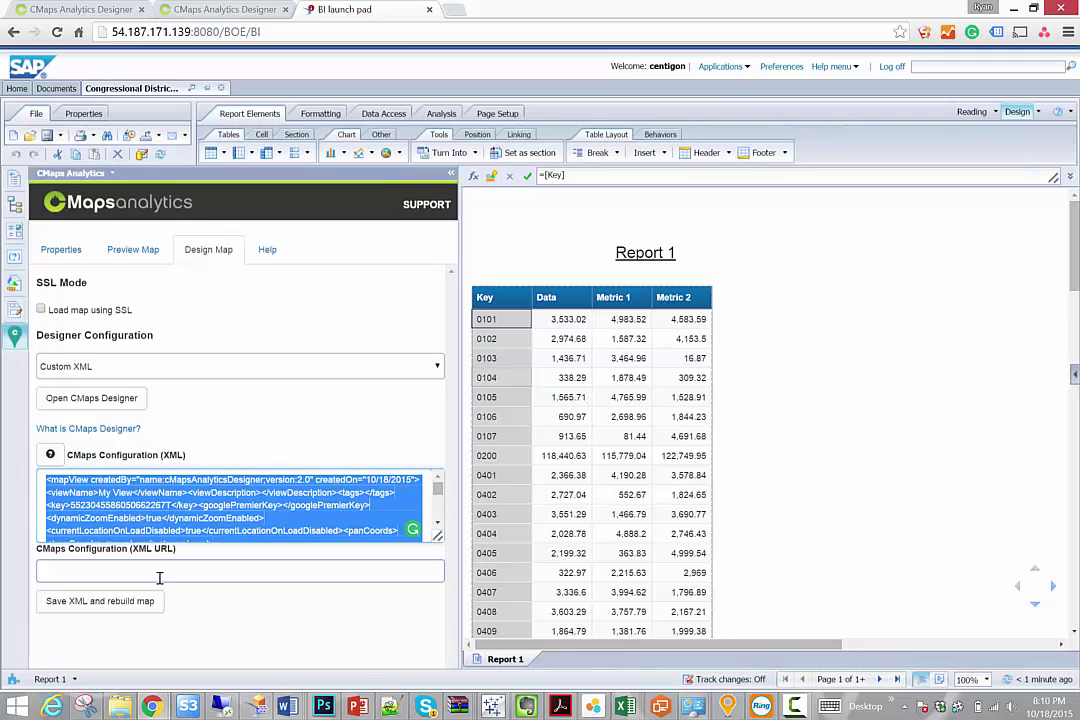
{"action": "left_click", "coordinate": [116, 603]}
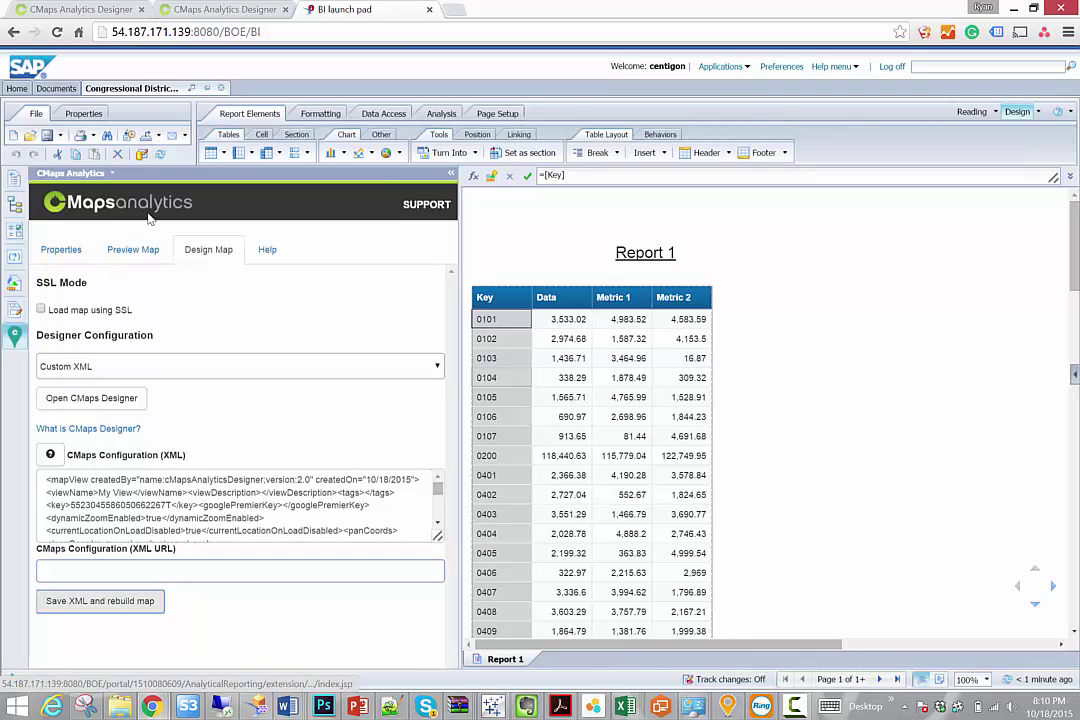
{"action": "left_click", "coordinate": [133, 253]}
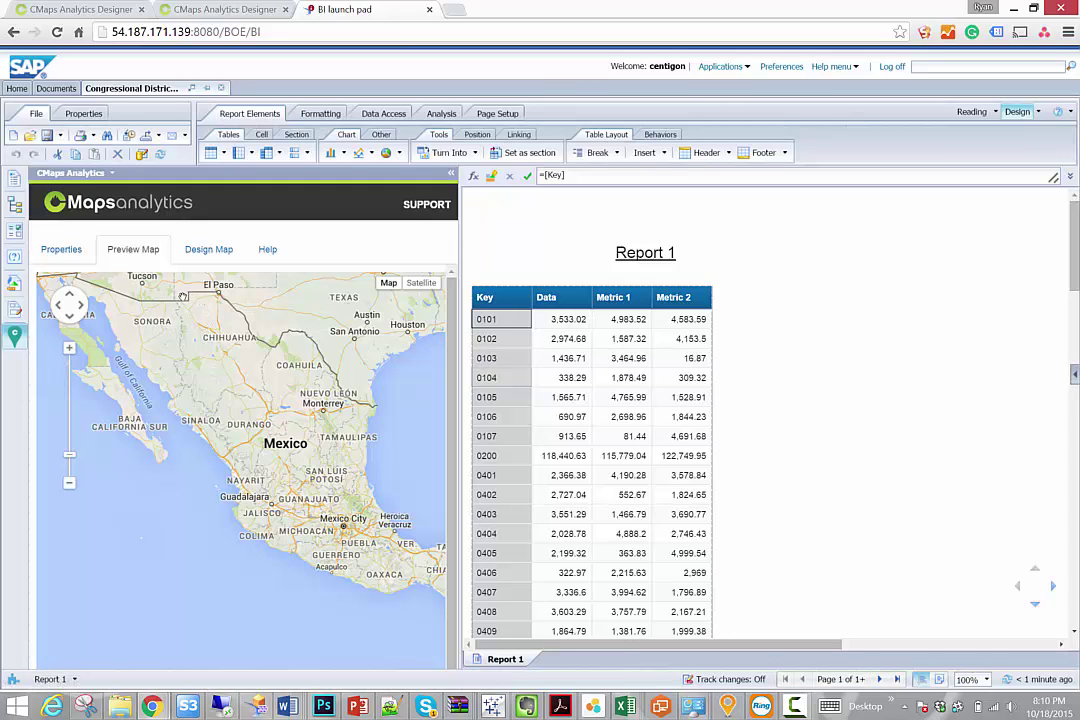
Bind My Layer's Address / Lat,Long field to the report table's Key column (Report Column 1).
{"action": "left_click", "coordinate": [59, 253]}
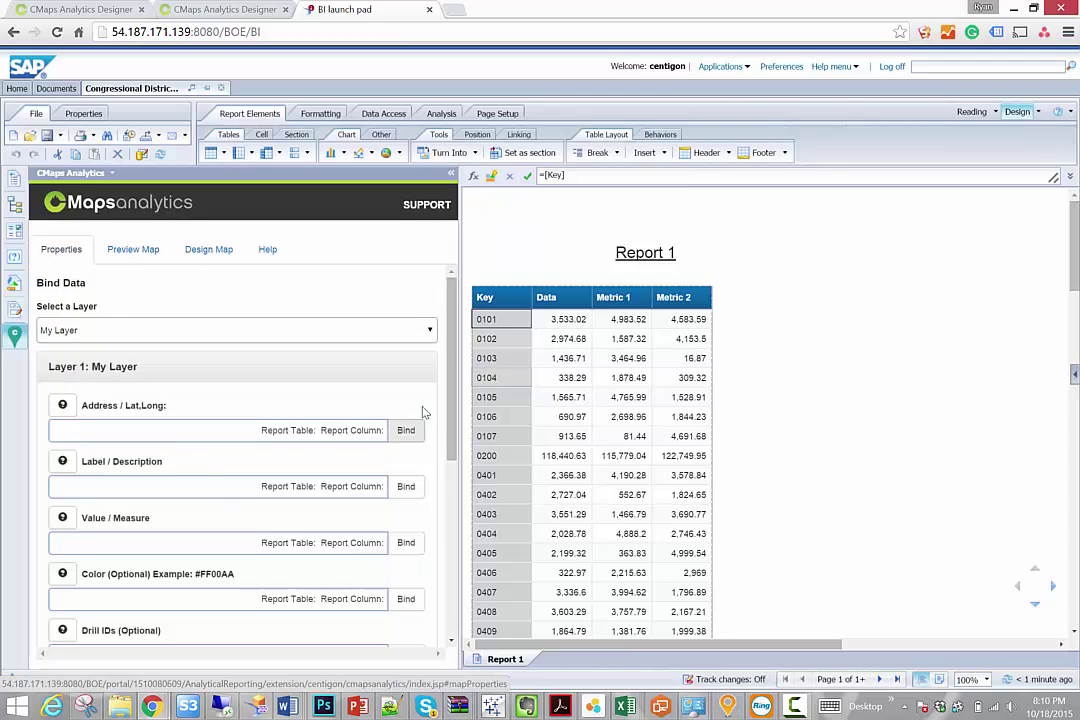
{"action": "scroll", "coordinate": [450, 355], "scroll_direction": "down", "scroll_amount": 2}
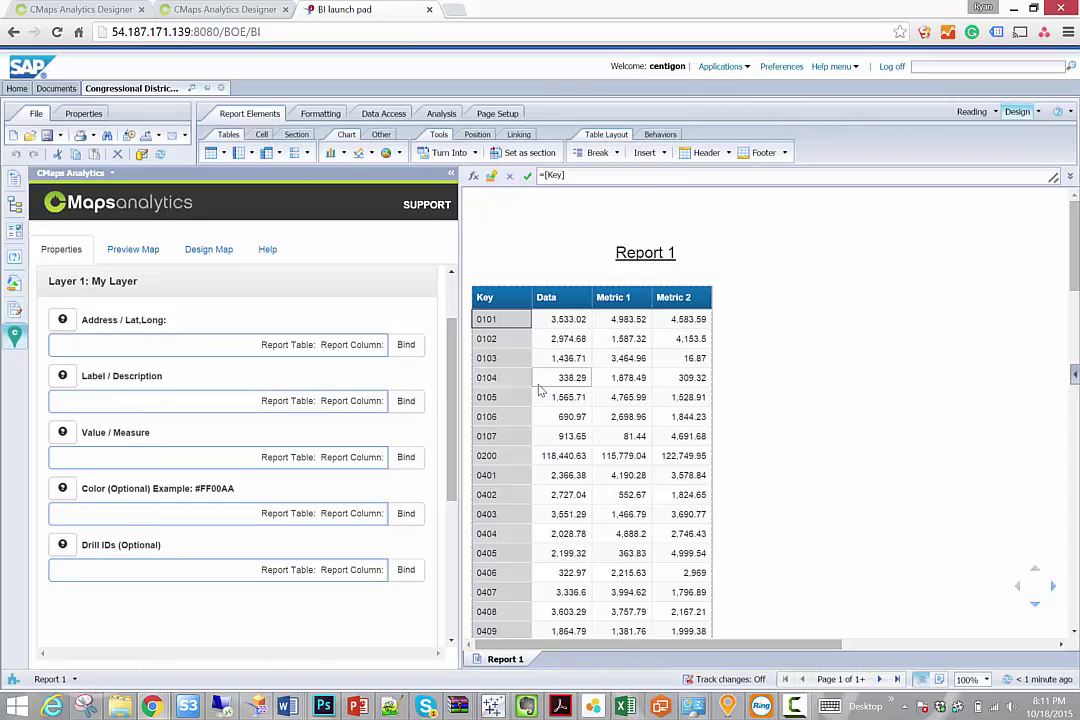
{"action": "triple_click", "coordinate": [174, 323]}
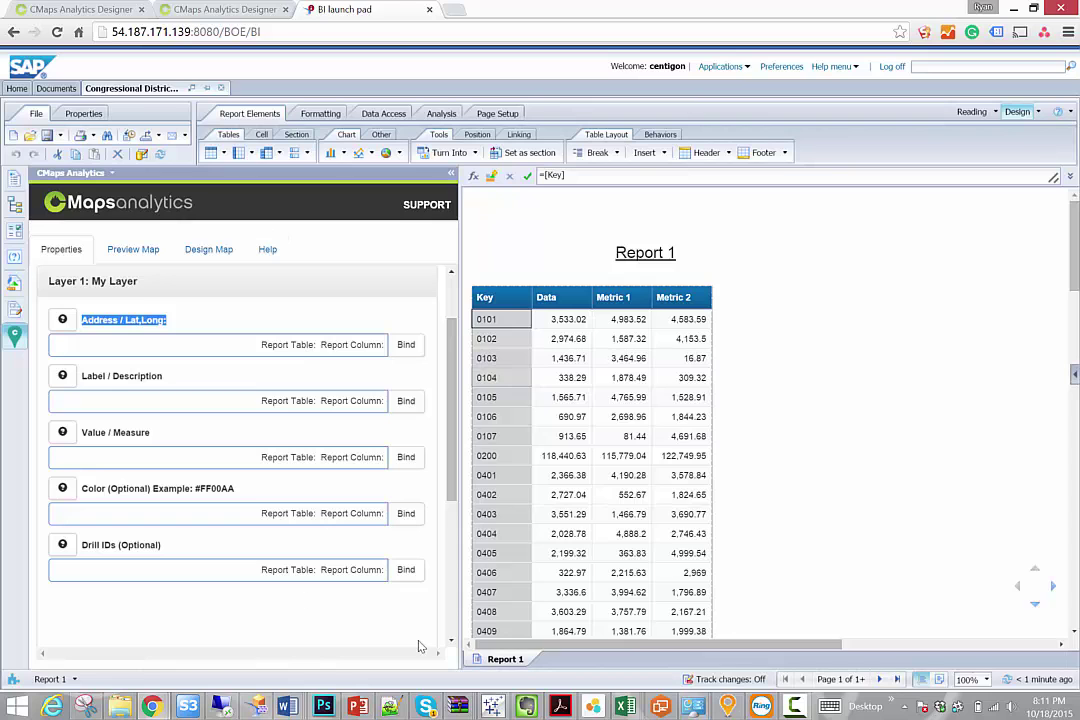
{"action": "mouse_move", "coordinate": [624, 707]}
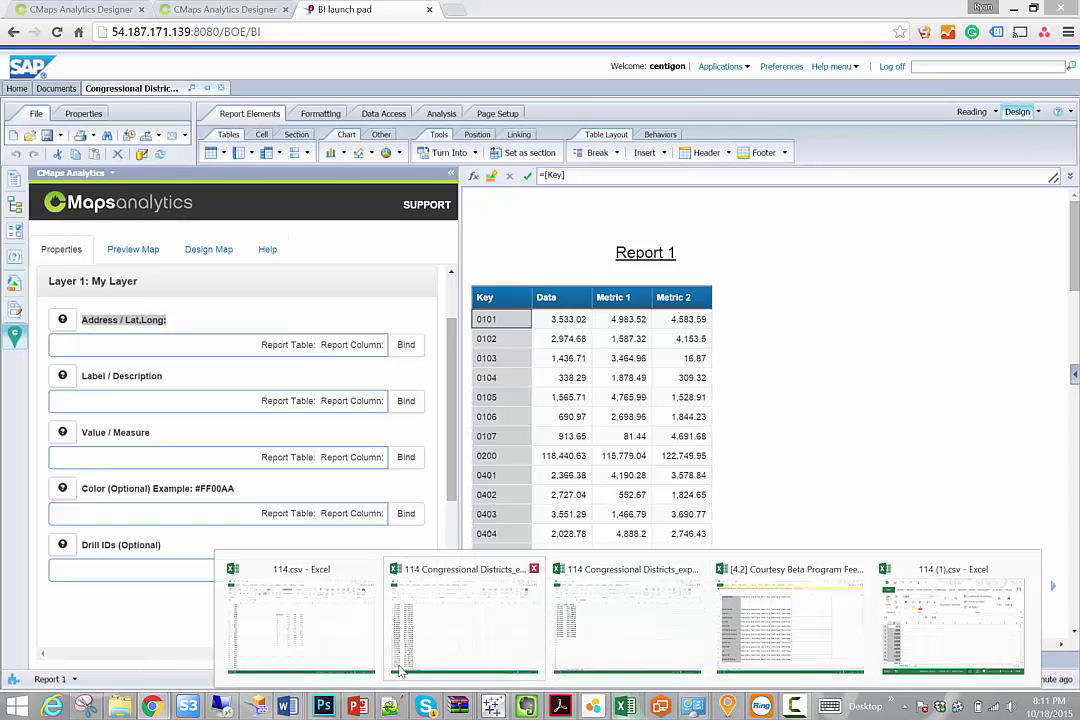
{"action": "left_click", "coordinate": [963, 625]}
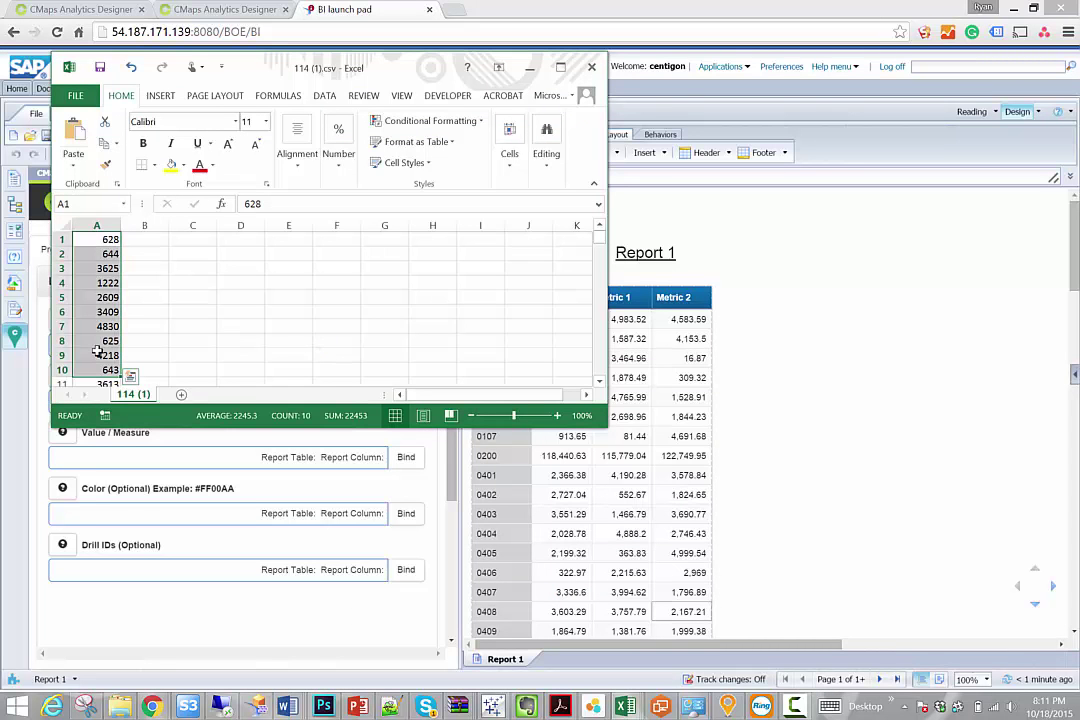
{"action": "left_click", "coordinate": [203, 463]}
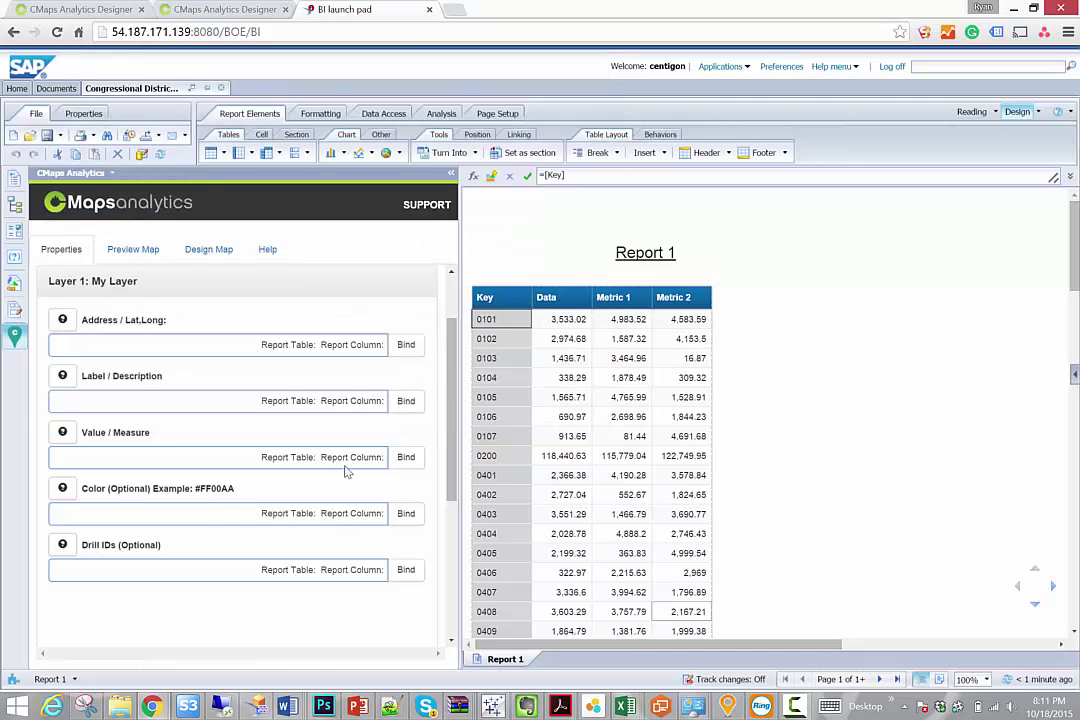
{"action": "left_click", "coordinate": [405, 345]}
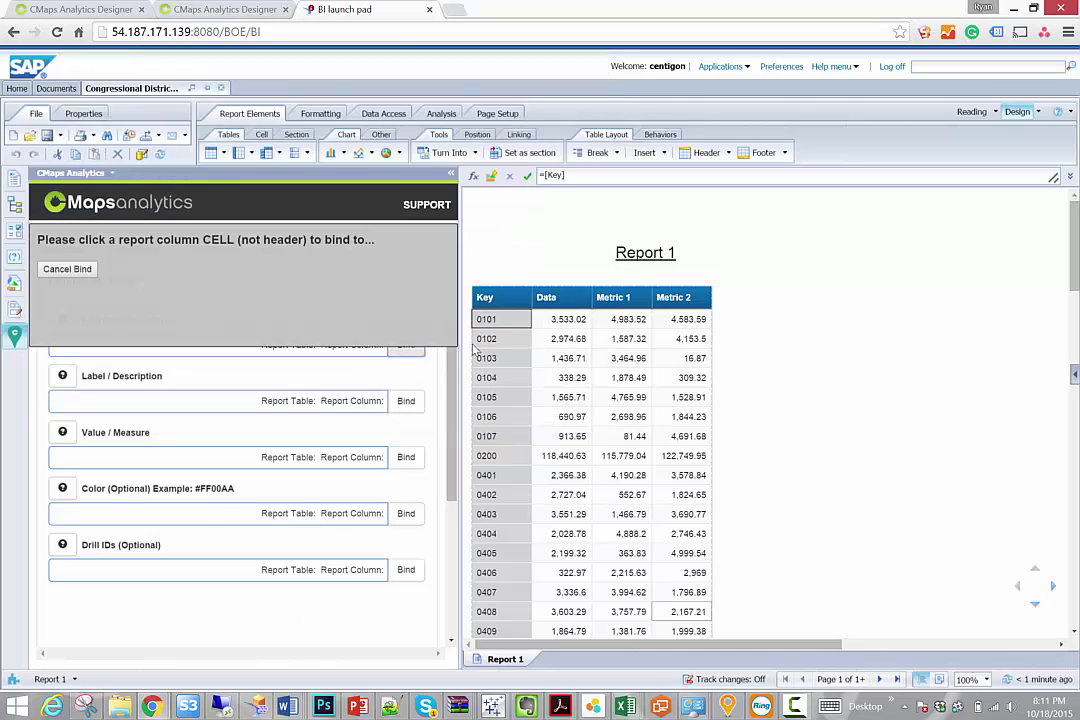
{"action": "left_click", "coordinate": [505, 424]}
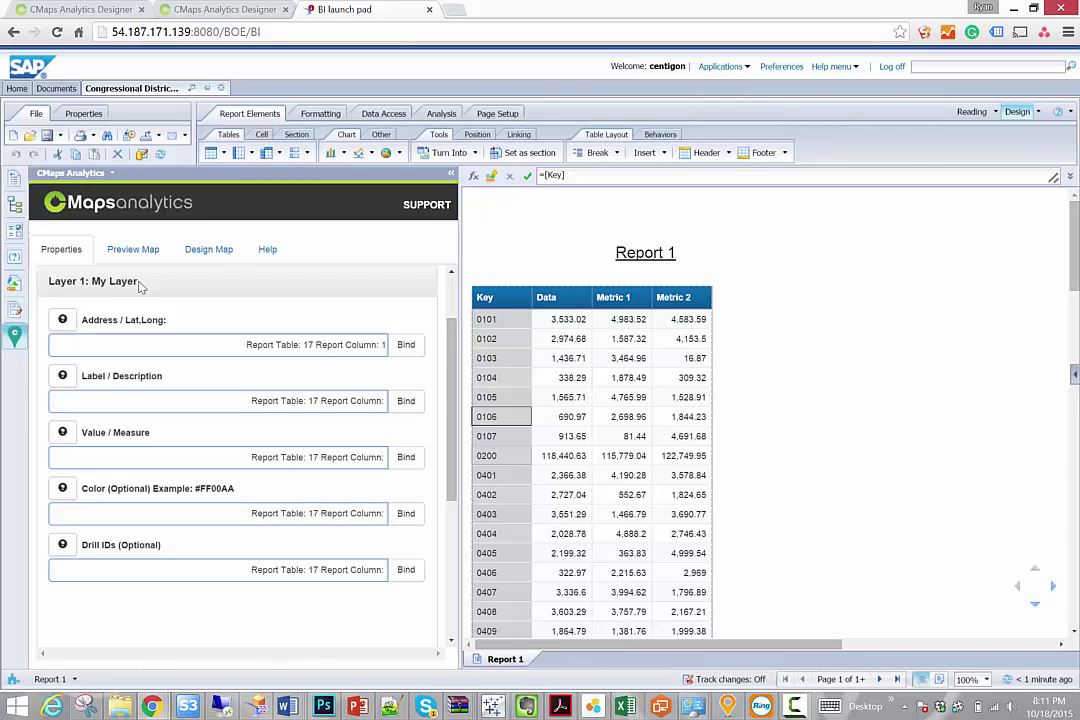
Preview the map with the address binding and open info popups for several districts.
{"action": "left_click", "coordinate": [119, 256]}
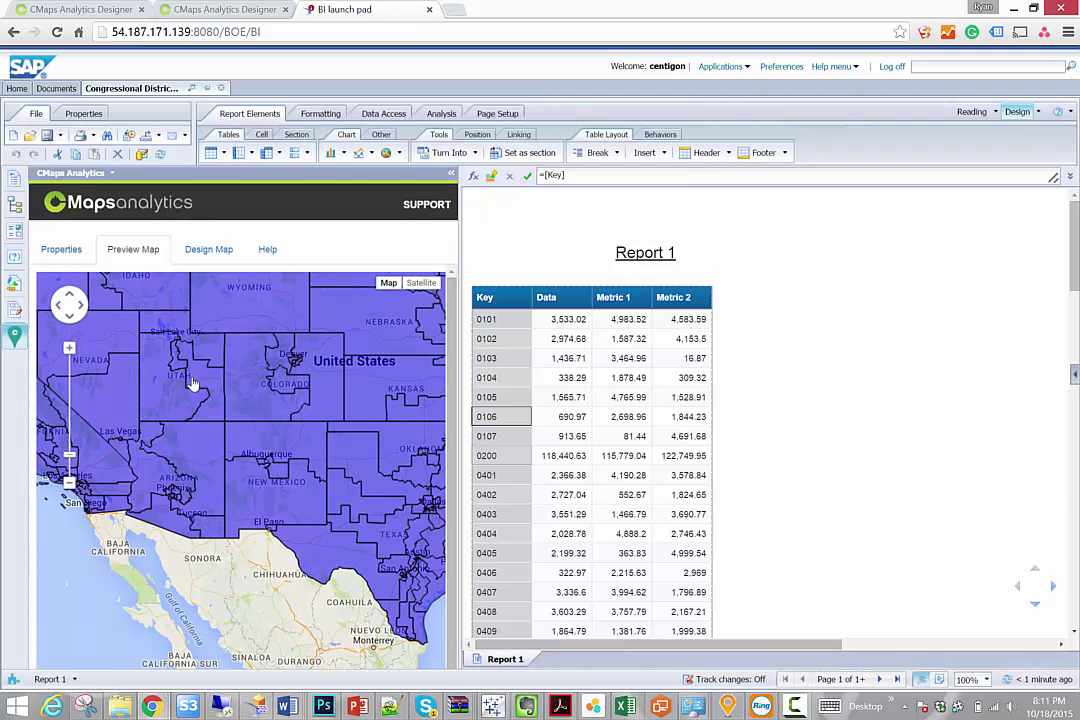
{"action": "left_click", "coordinate": [320, 380]}
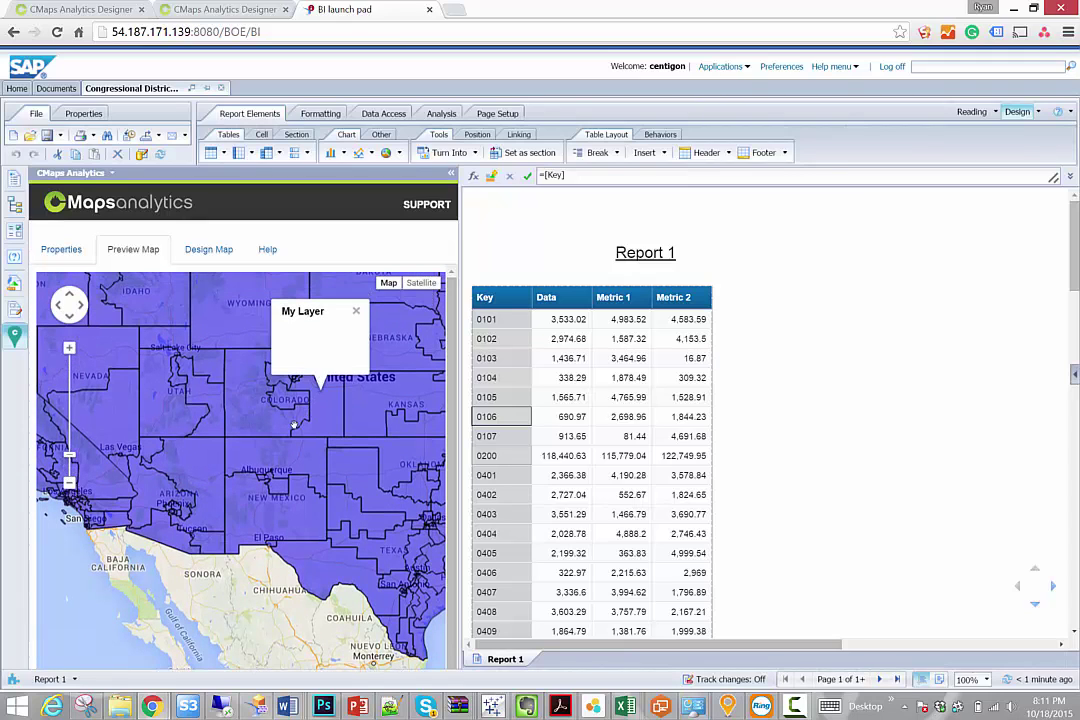
{"action": "left_click", "coordinate": [258, 466]}
{"action": "left_click", "coordinate": [245, 498]}
{"action": "left_click", "coordinate": [137, 360]}
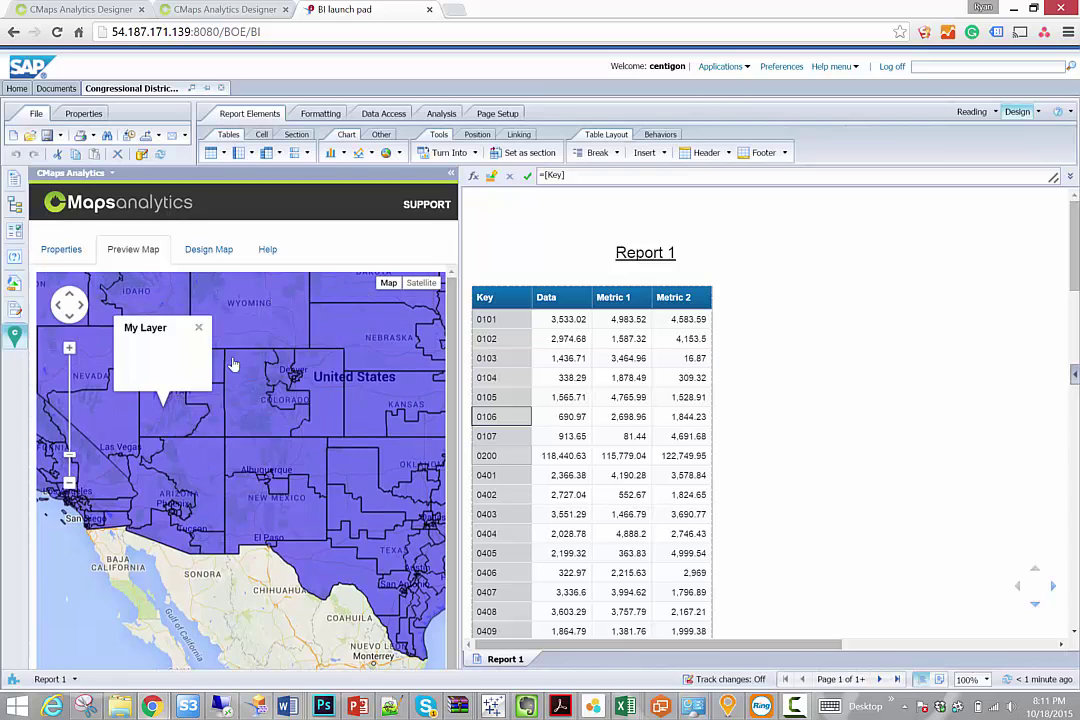
{"action": "left_click", "coordinate": [218, 282]}
{"action": "left_click", "coordinate": [251, 472]}
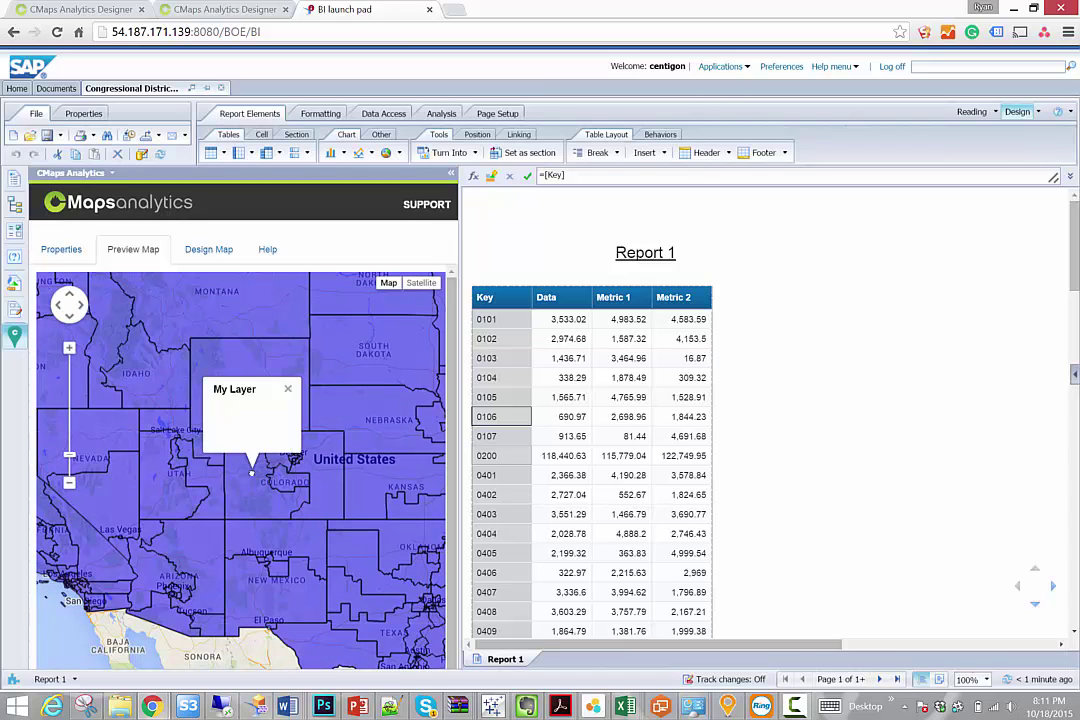
Bind Label / Description to the Key column and Value / Measure to Metric 2.
{"action": "left_click", "coordinate": [58, 249]}
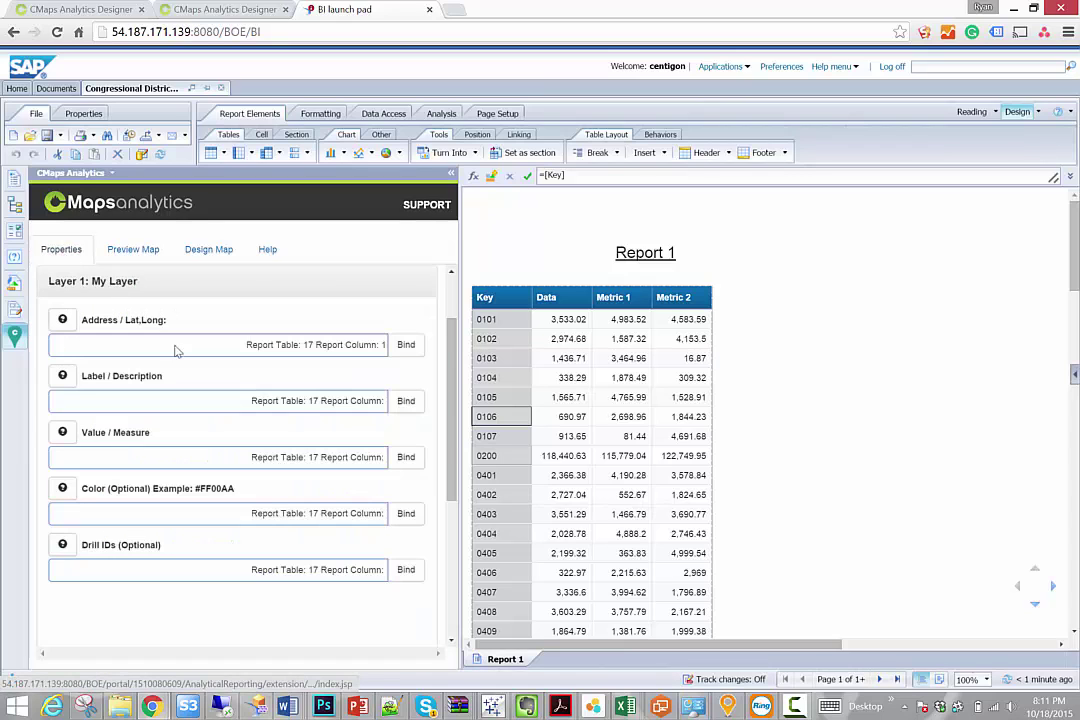
{"action": "left_click", "coordinate": [405, 400]}
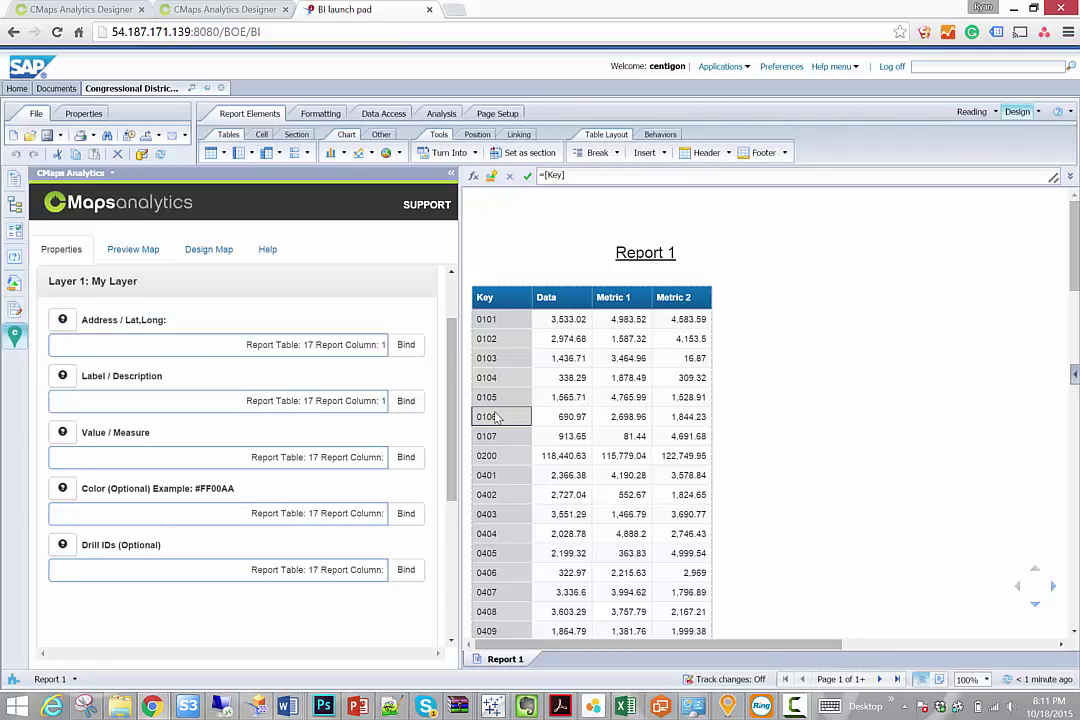
{"action": "left_click", "coordinate": [405, 456]}
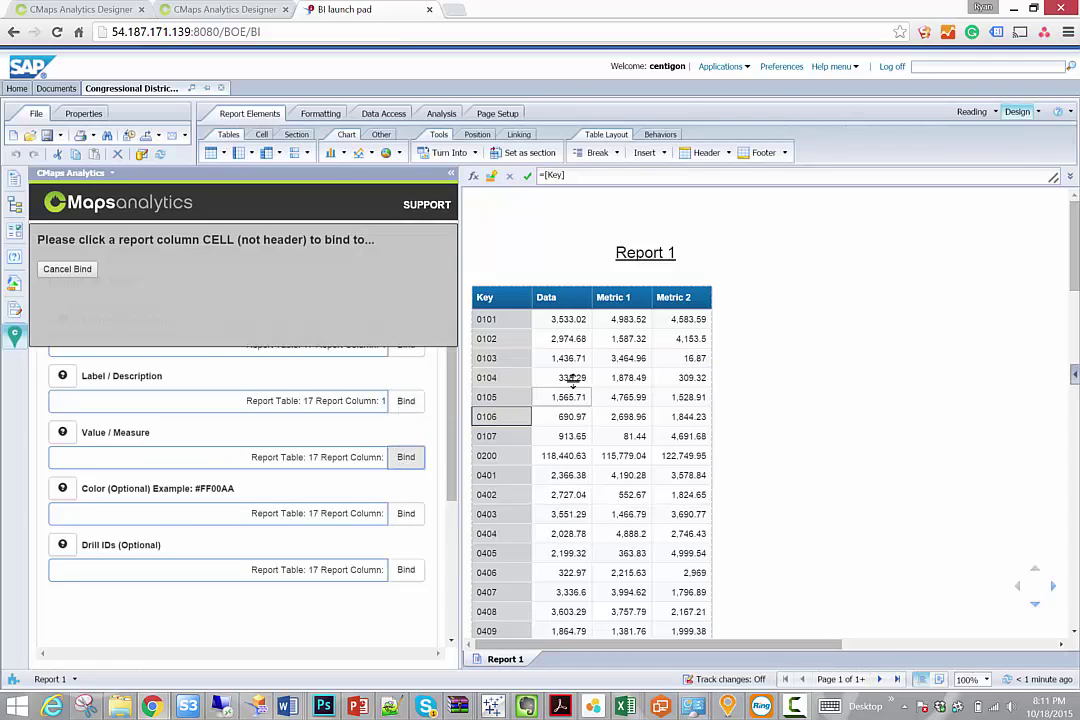
{"action": "left_click", "coordinate": [681, 381]}
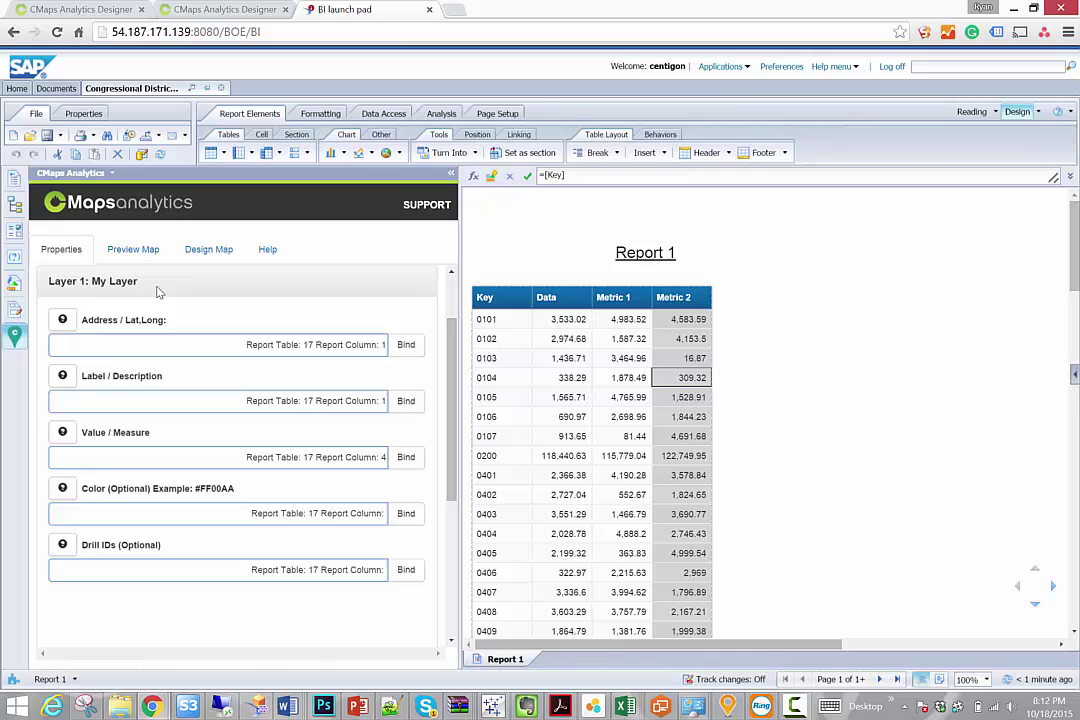
Preview the shaded map and open a Wyoming district popup showing 5600 and 1778.259.
{"action": "left_click", "coordinate": [135, 252]}
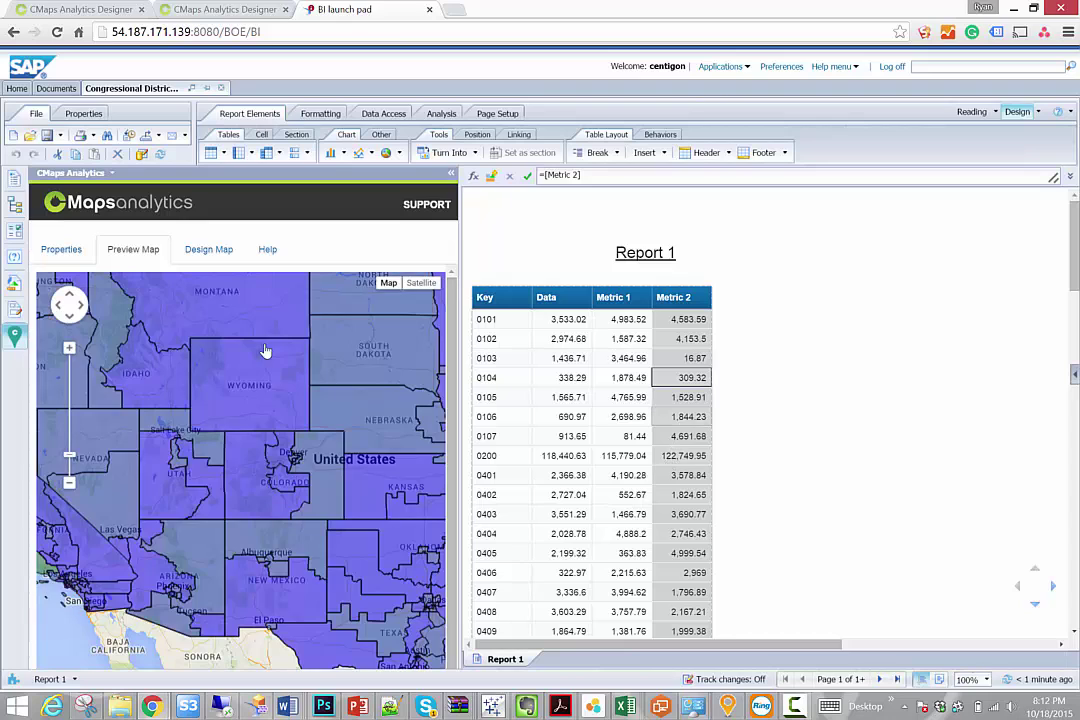
{"action": "left_click", "coordinate": [235, 390]}
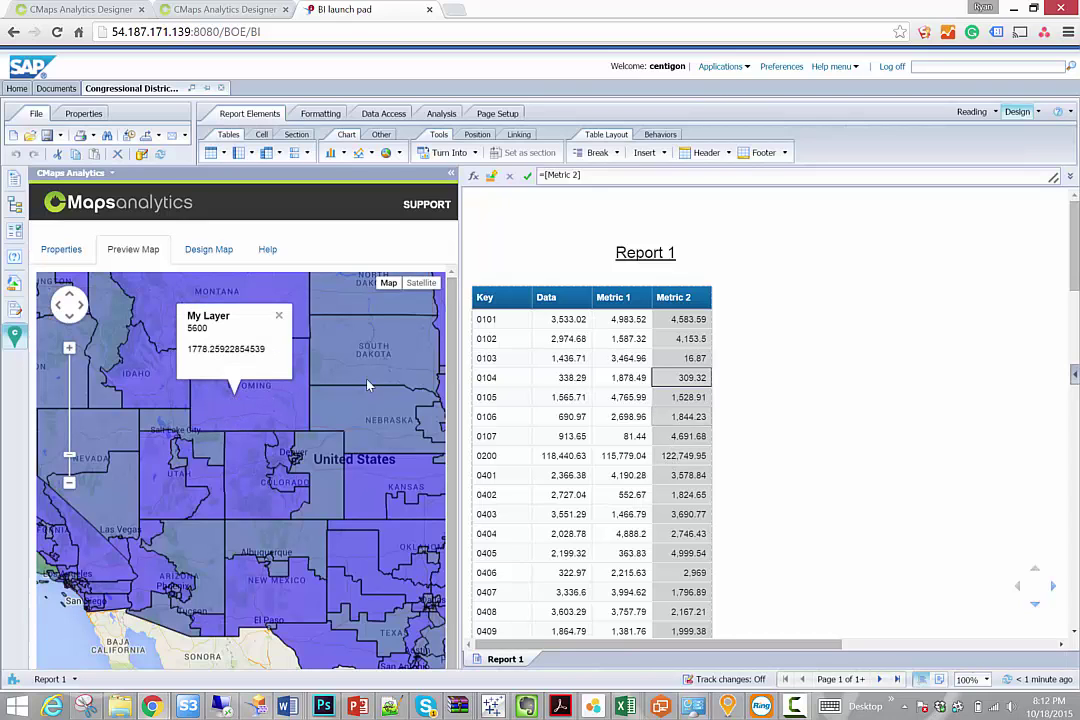
{"action": "left_click", "coordinate": [496, 475]}
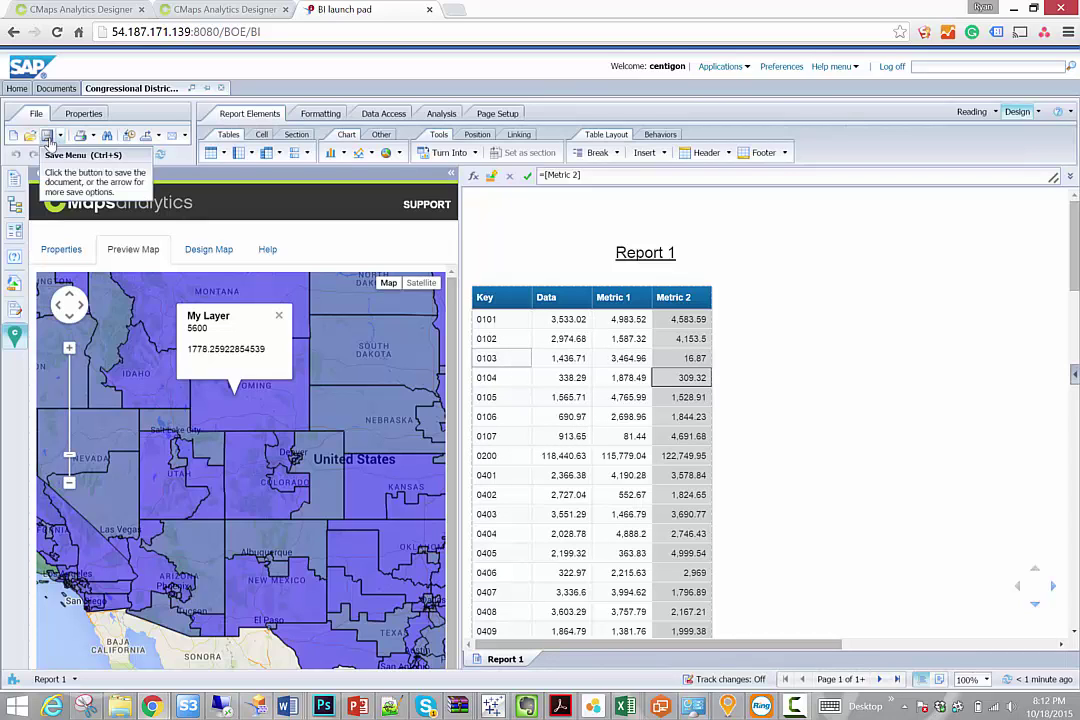
Save the report from the File toolbar until synchronization completes.
{"action": "left_click", "coordinate": [46, 138]}
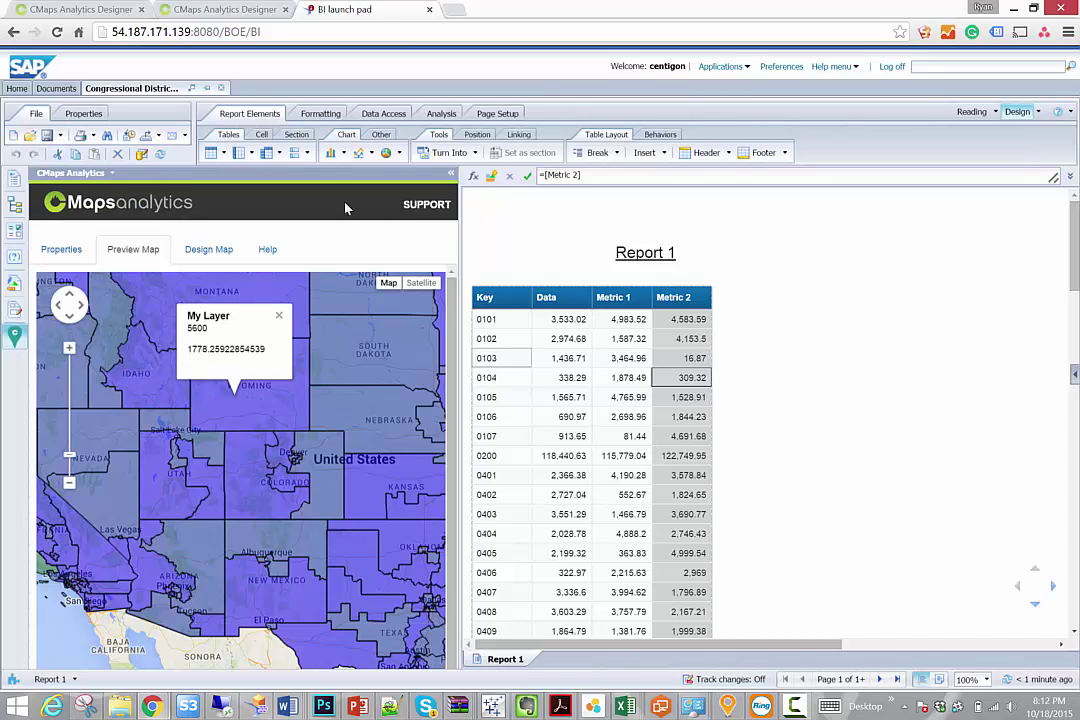
{"action": "left_click", "coordinate": [46, 139]}
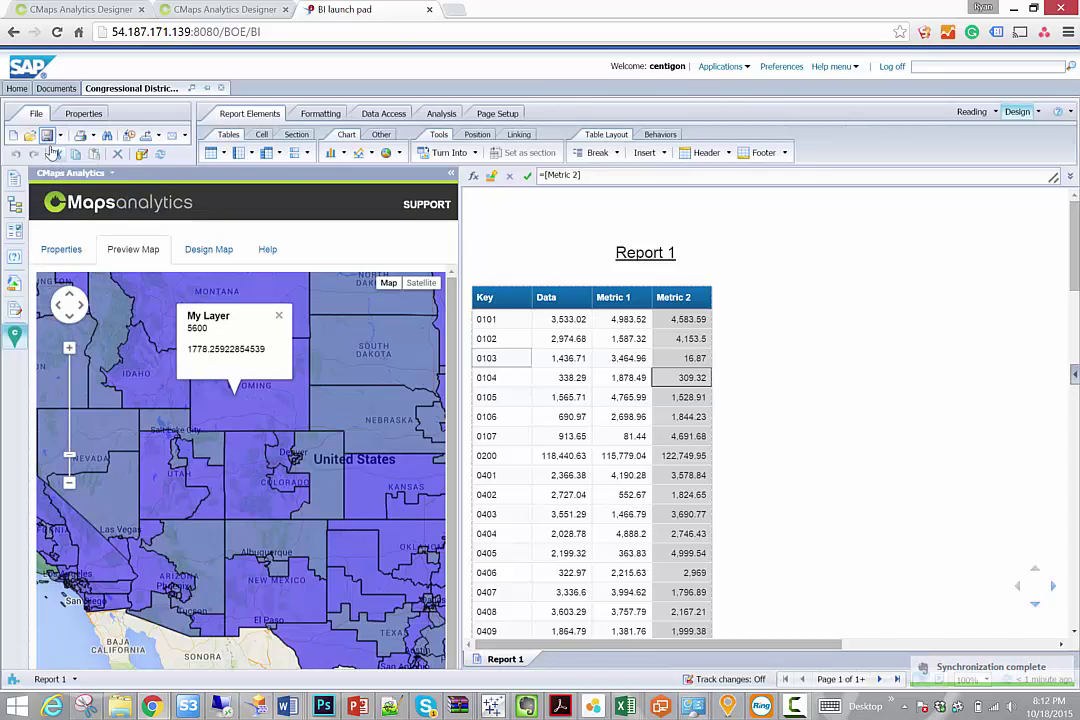
{"action": "left_click", "coordinate": [46, 137]}
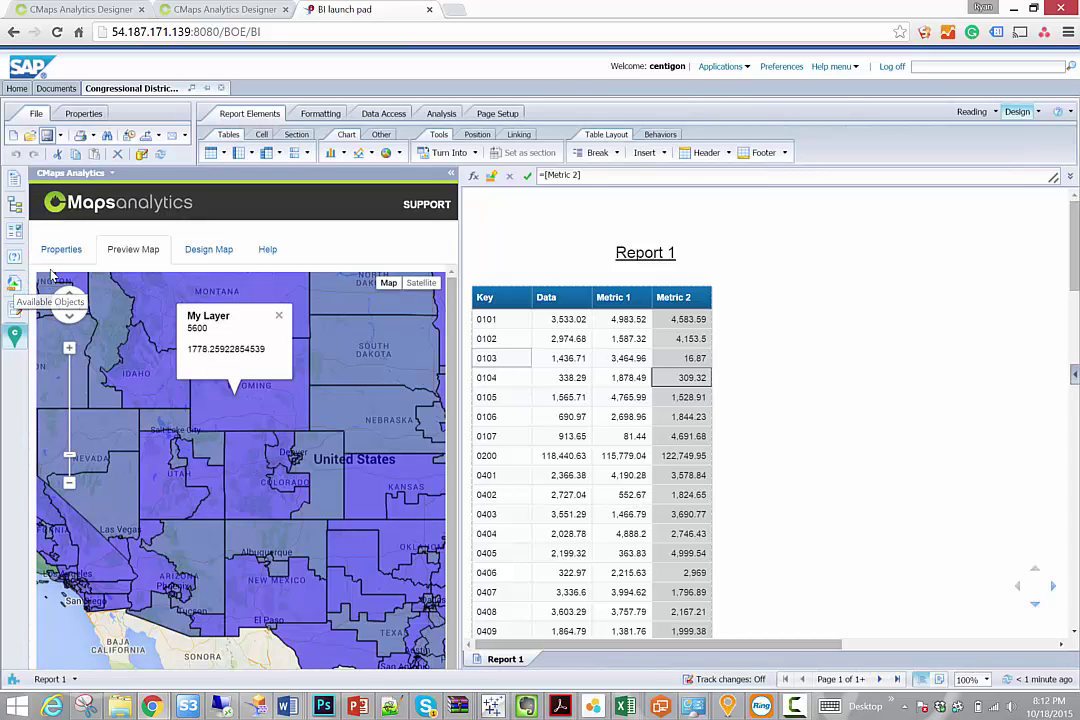
Create a new variable from the Variables folder and name it Custom Label.
{"action": "left_click", "coordinate": [12, 287]}
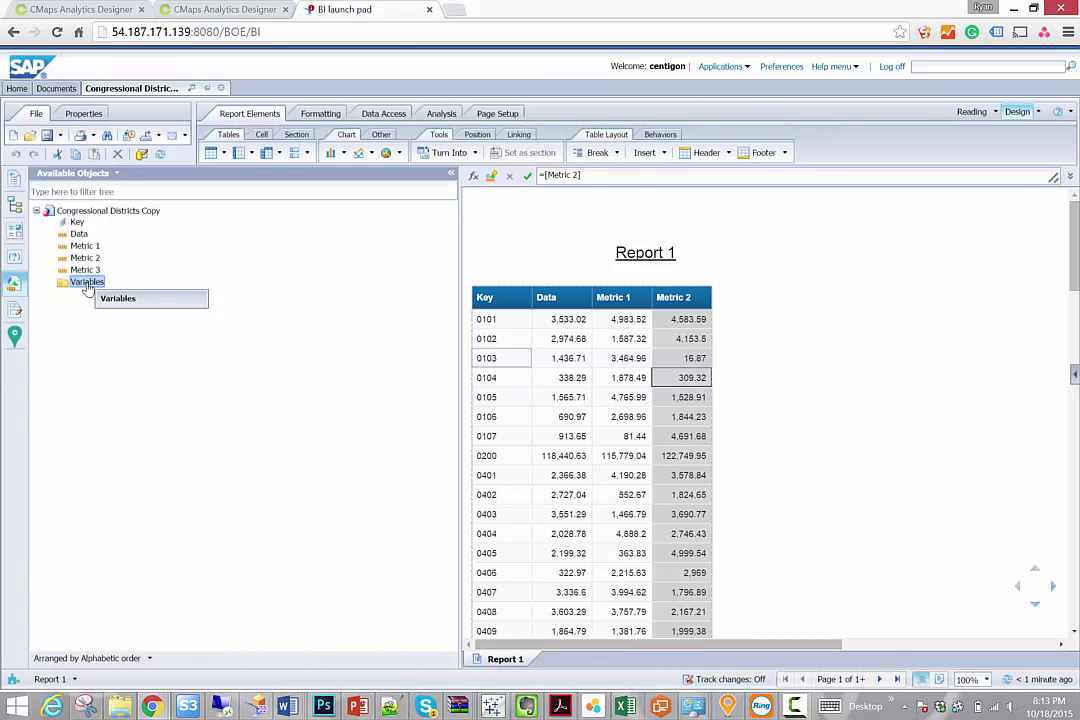
{"action": "right_click", "coordinate": [87, 284]}
{"action": "left_click", "coordinate": [105, 294]}
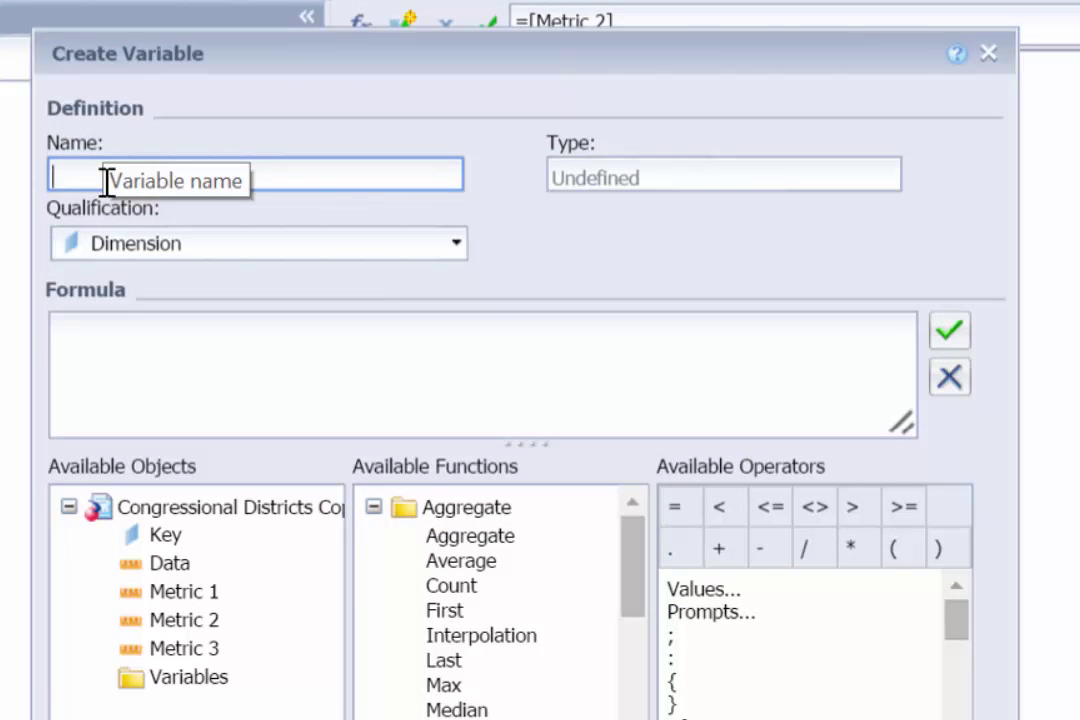
{"action": "type", "text": "Custom Label"}
Write the formula's bold Key part followed by a line break and a "Metric1:" line with Metric 1.
{"action": "left_click", "coordinate": [115, 357]}
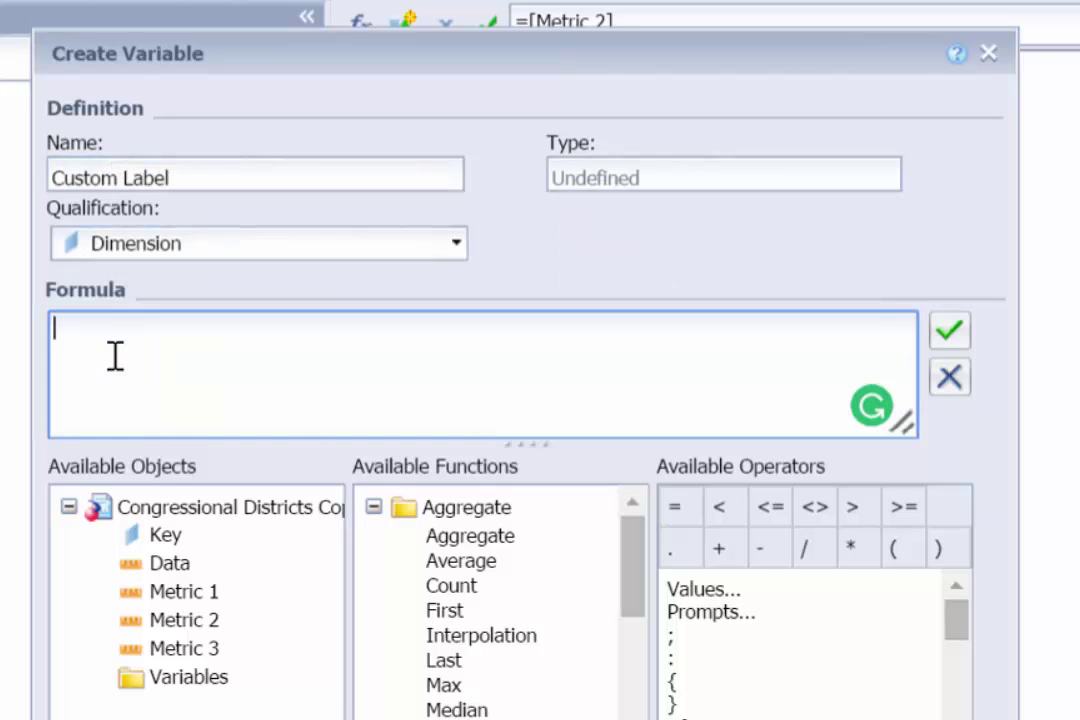
{"action": "type", "text": "\"<b>"}
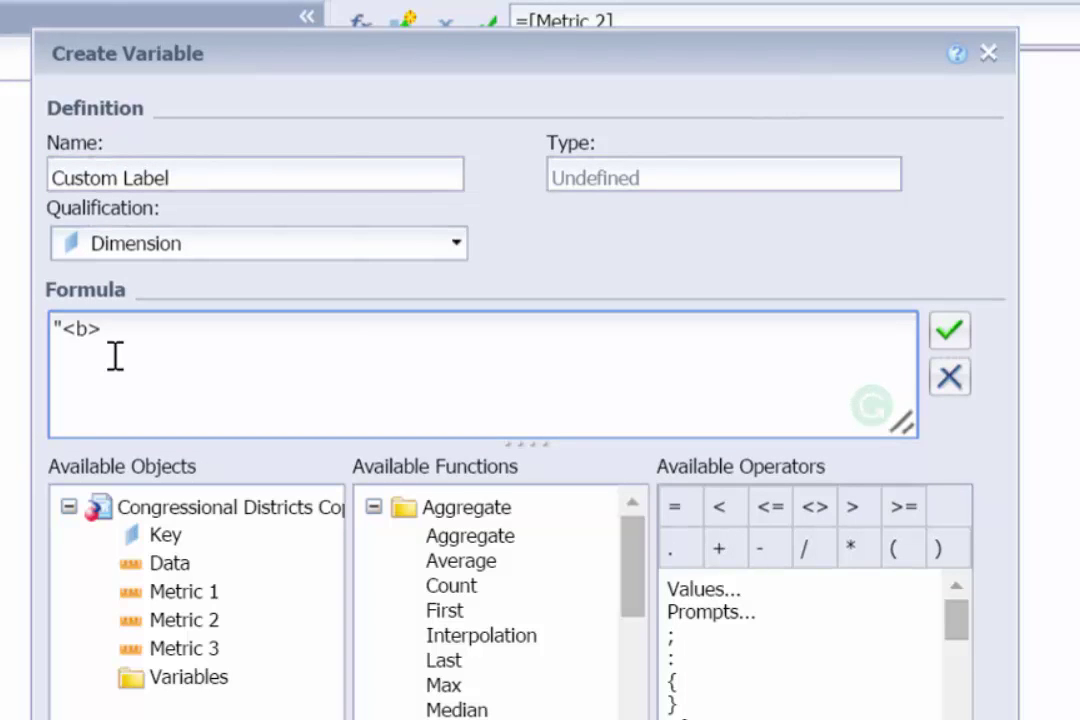
{"action": "type", "text": "\"+"}
{"action": "left_click_drag", "start_coordinate": [164, 537], "coordinate": [250, 357]}
{"action": "left_click", "coordinate": [250, 357]}
{"action": "type", "text": "+"}
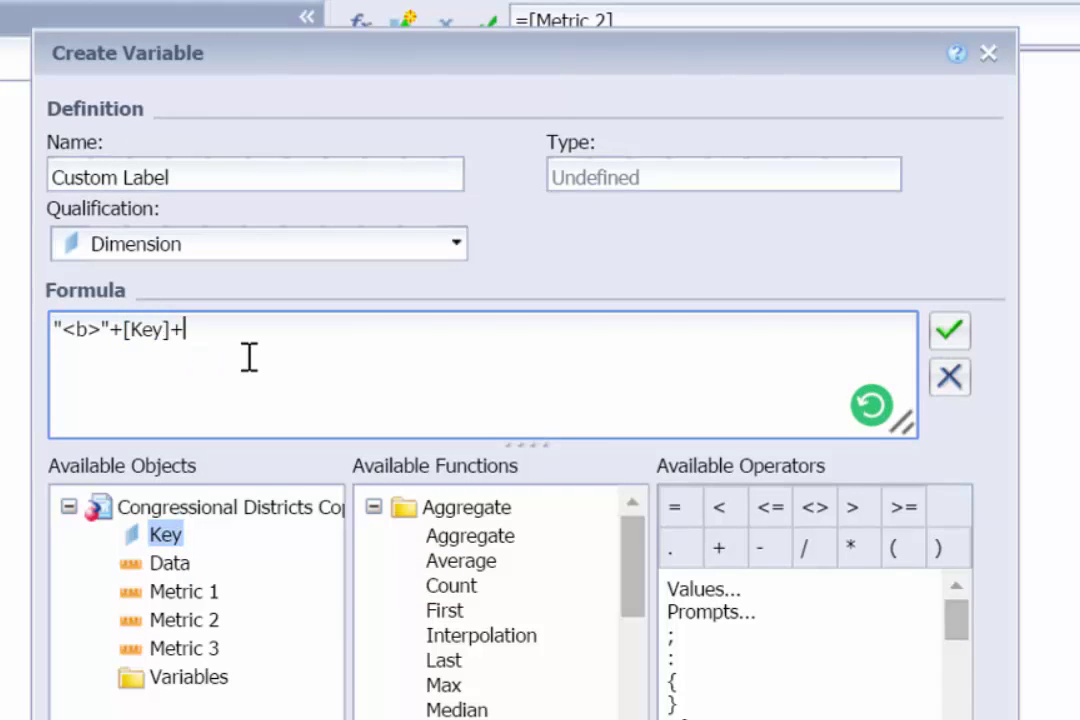
{"action": "type", "text": "\"<"}
{"action": "key", "text": "BackSpace"}
{"action": "type", "text": "\"<"}
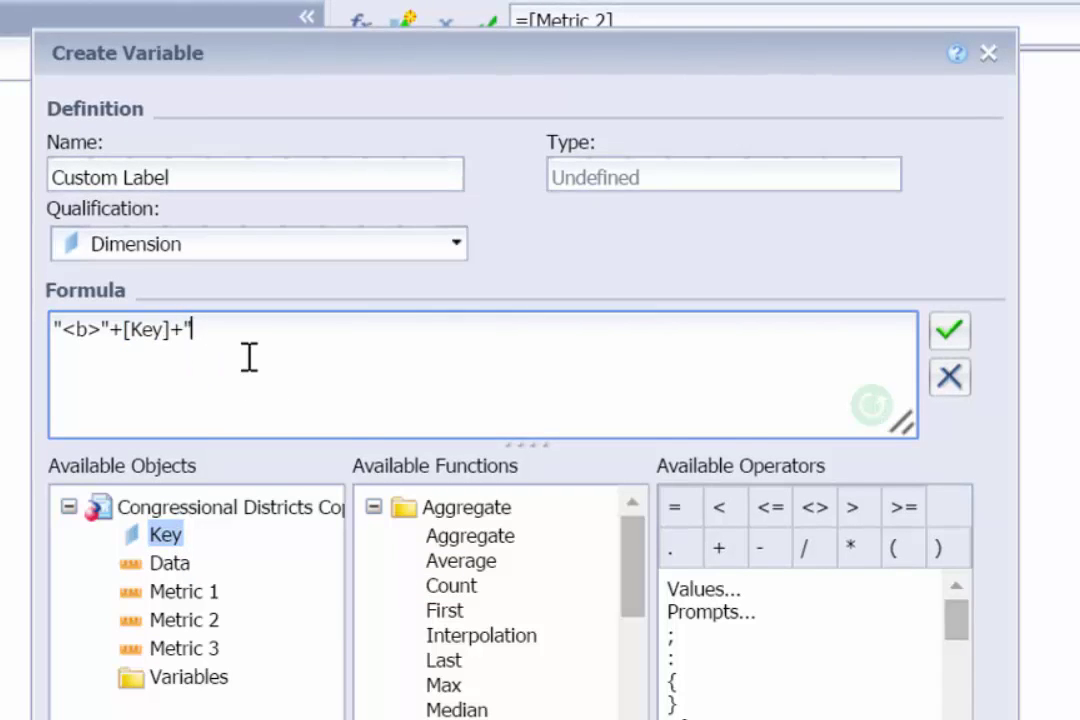
{"action": "type", "text": "b>?"}
{"action": "key", "text": "BackSpace"}
{"action": "type", "text": "\""}
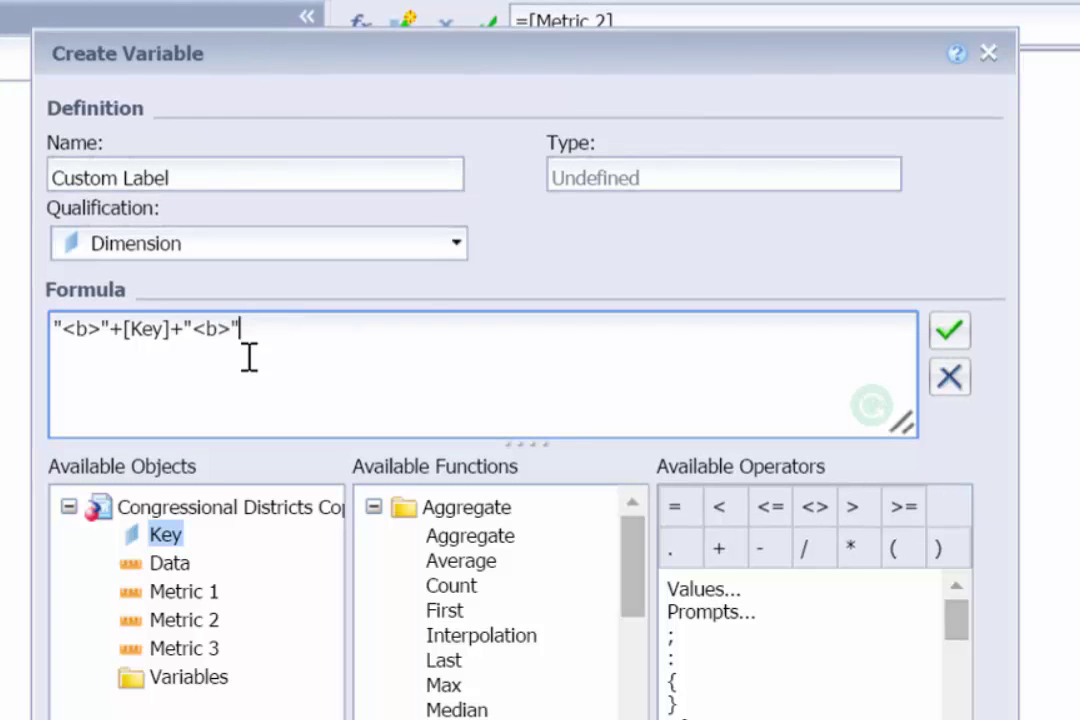
{"action": "type", "text": "<b><br/>"}
{"action": "type", "text": "Metr"}
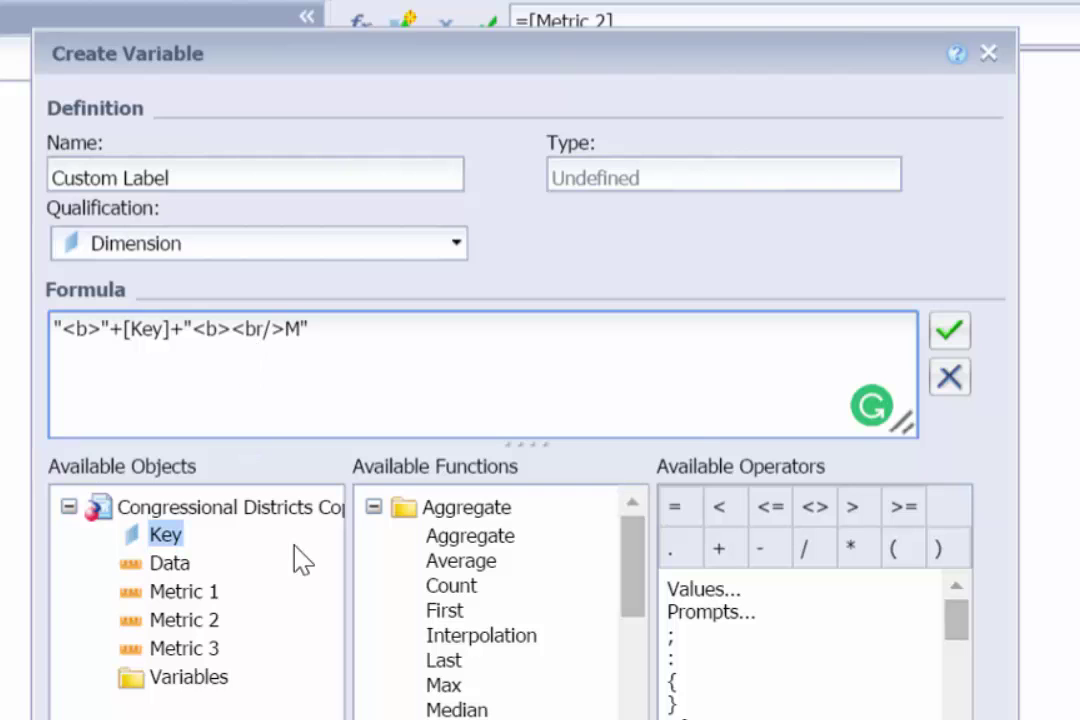
{"action": "type", "text": "ic1"}
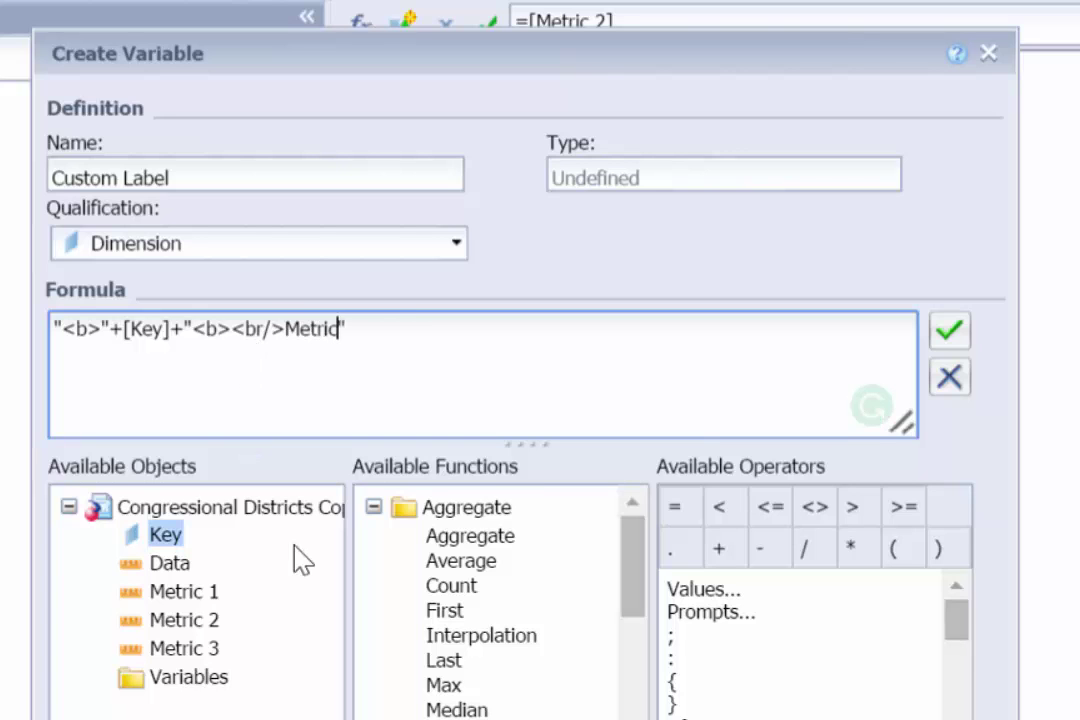
{"action": "type", "text": ": \""}
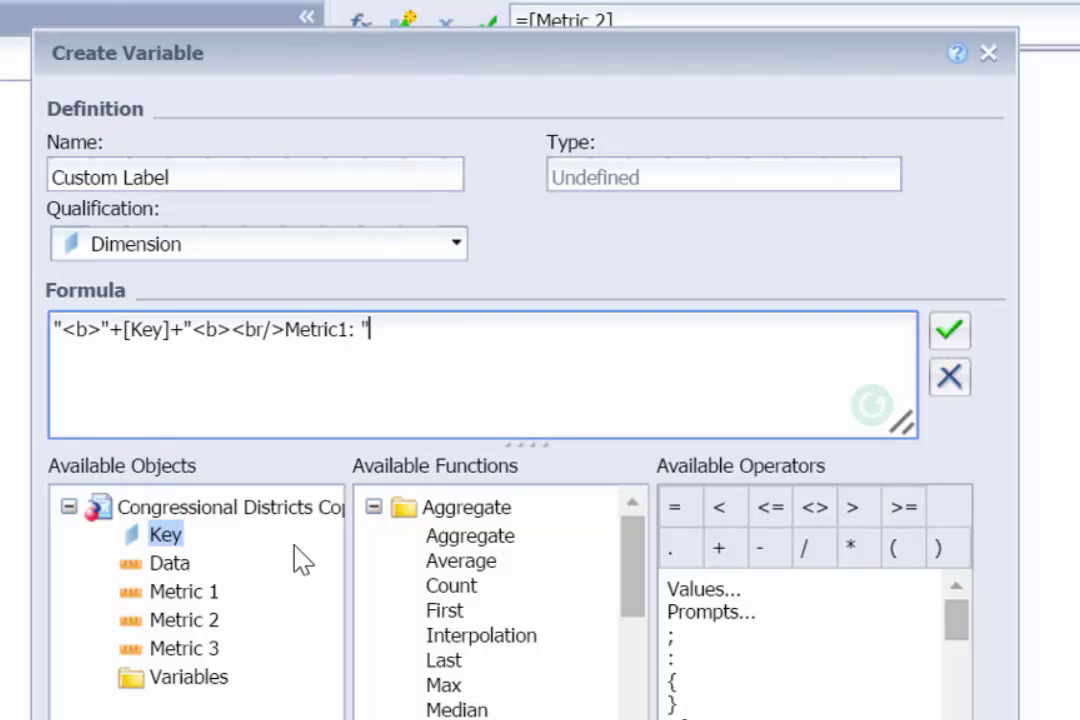
{"action": "type", "text": "+"}
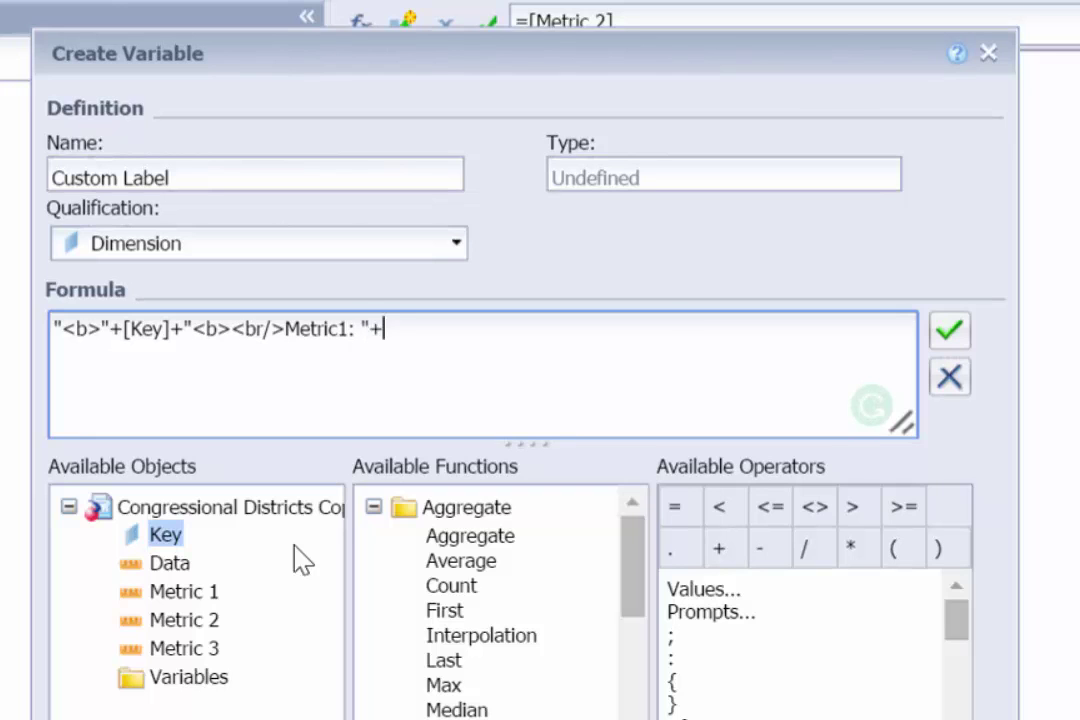
{"action": "left_click_drag", "start_coordinate": [210, 592], "coordinate": [490, 372]}
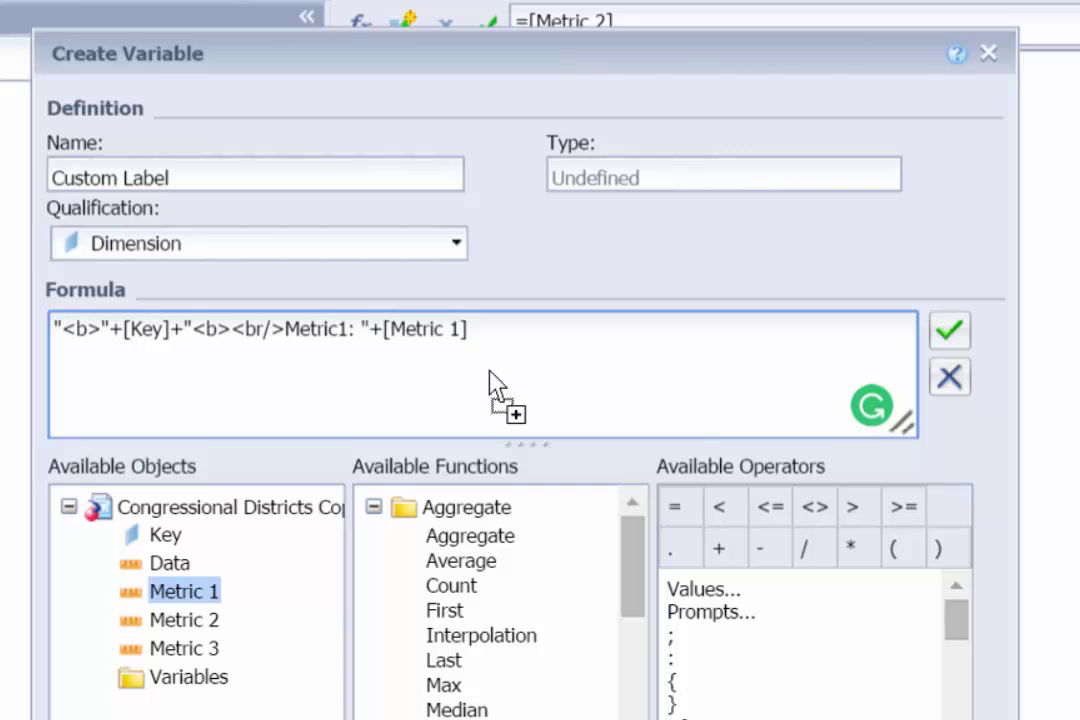
{"action": "type", "text": "+"}
Duplicate the Metric 1 line and change it to a "Metric2:" line with Metric 2.
{"action": "left_click_drag", "start_coordinate": [231, 331], "coordinate": [470, 329]}
{"action": "key", "text": "ctrl+c"}
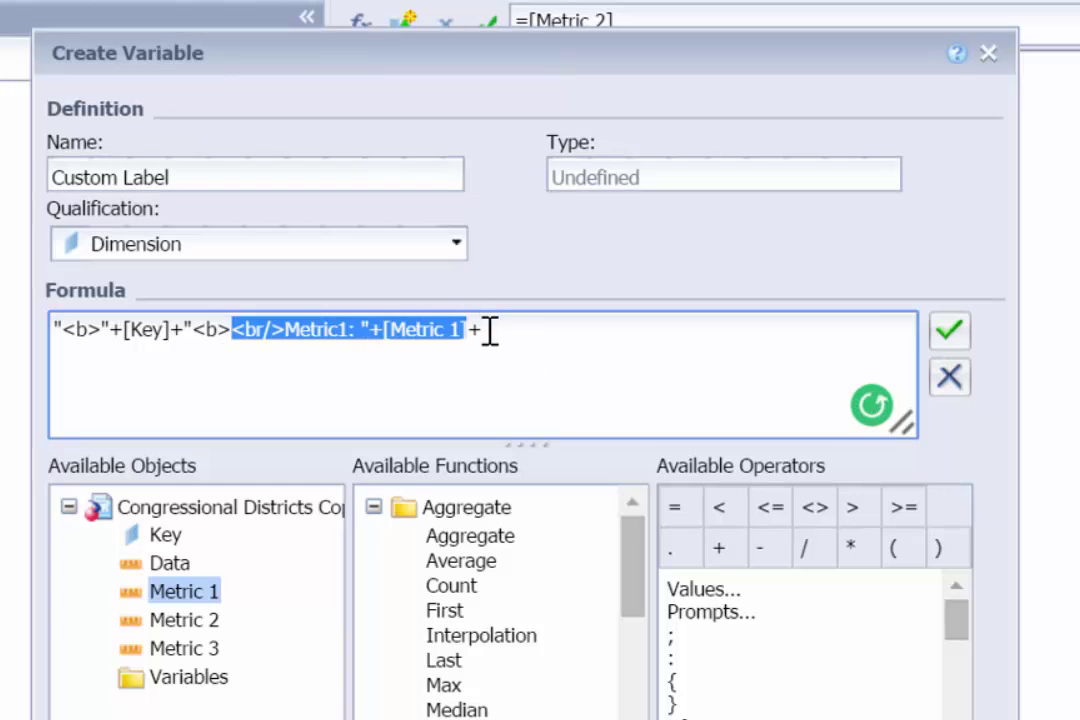
{"action": "left_click", "coordinate": [489, 330]}
{"action": "key", "text": "ctrl+v"}
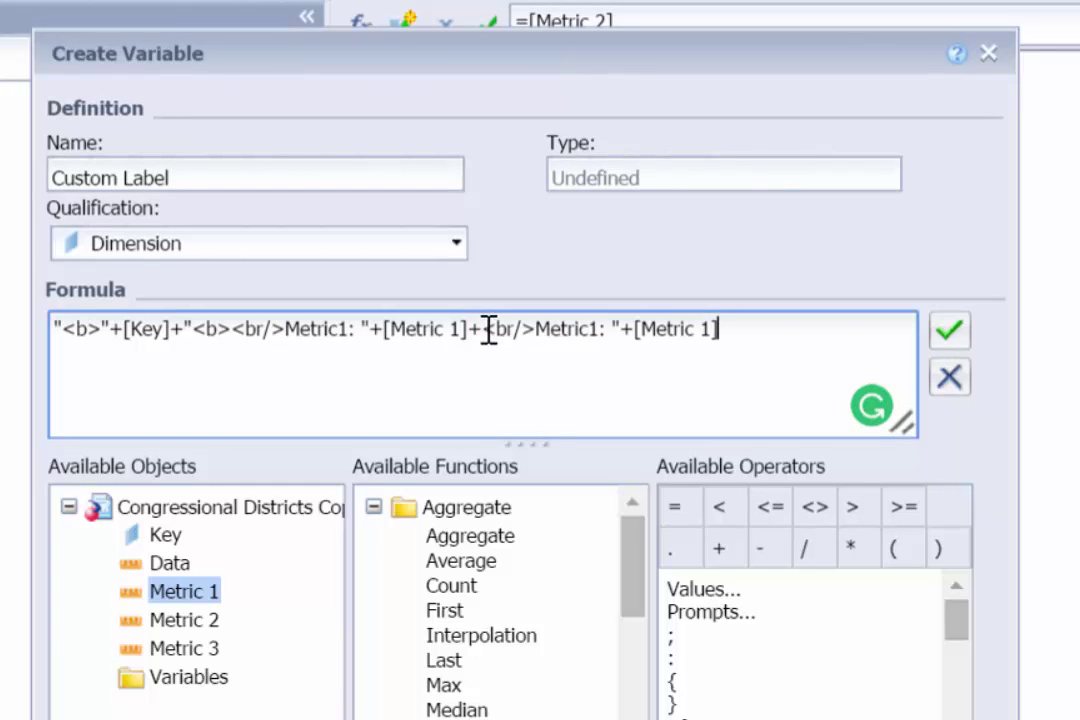
{"action": "left_click", "coordinate": [485, 330]}
{"action": "type", "text": "\""}
{"action": "key", "text": "Right"}
{"action": "key", "text": "Right"}
{"action": "key", "text": "Right"}
{"action": "key", "text": "Right"}
{"action": "key", "text": "Right"}
{"action": "key", "text": "Right"}
{"action": "key", "text": "Right"}
{"action": "key", "text": "Right"}
{"action": "key", "text": "Right"}
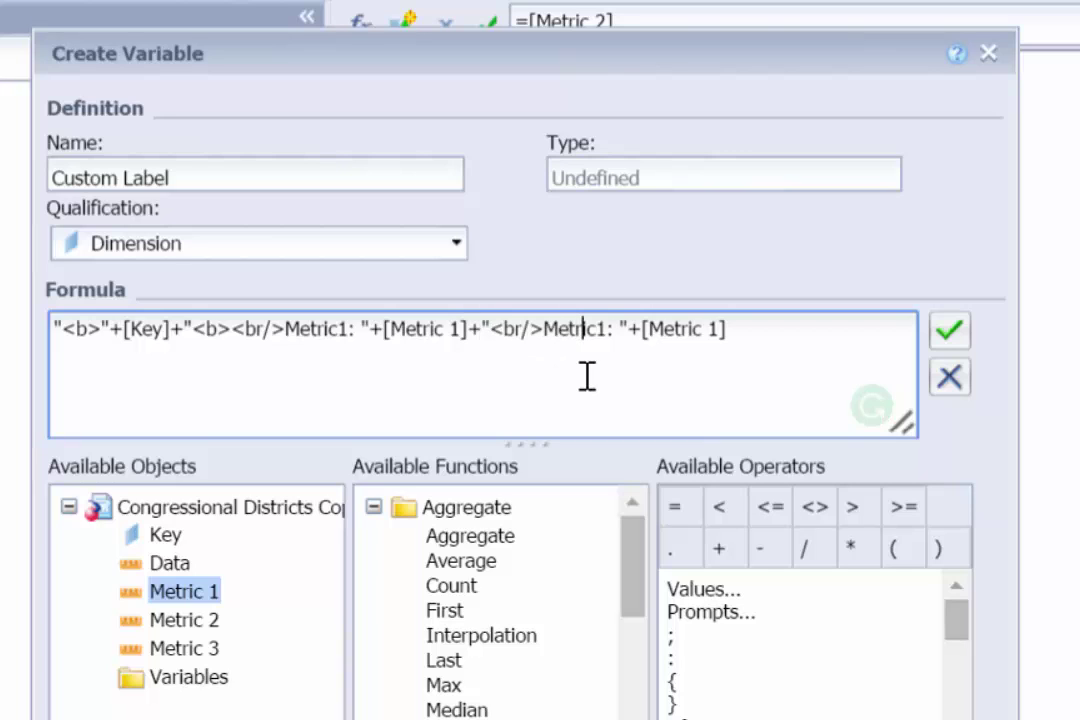
{"action": "key", "text": "Right"}
{"action": "key", "text": "Right"}
{"action": "key", "text": "shift+Right"}
{"action": "type", "text": "2"}
{"action": "key", "text": "Right"}
{"action": "key", "text": "Right"}
{"action": "key", "text": "Right"}
{"action": "key", "text": "Right"}
{"action": "key", "text": "Right"}
{"action": "key", "text": "Right"}
{"action": "key", "text": "Right"}
{"action": "key", "text": "Right"}
{"action": "key", "text": "Right"}
{"action": "key", "text": "Right"}
{"action": "key", "text": "Right"}
{"action": "key", "text": "Right"}
{"action": "key", "text": "shift+Right"}
{"action": "type", "text": "2"}
Duplicate the Metric 2 line and change it to a "Metric3:" line with Metric 3.
{"action": "left_click_drag", "start_coordinate": [776, 325], "coordinate": [470, 328]}
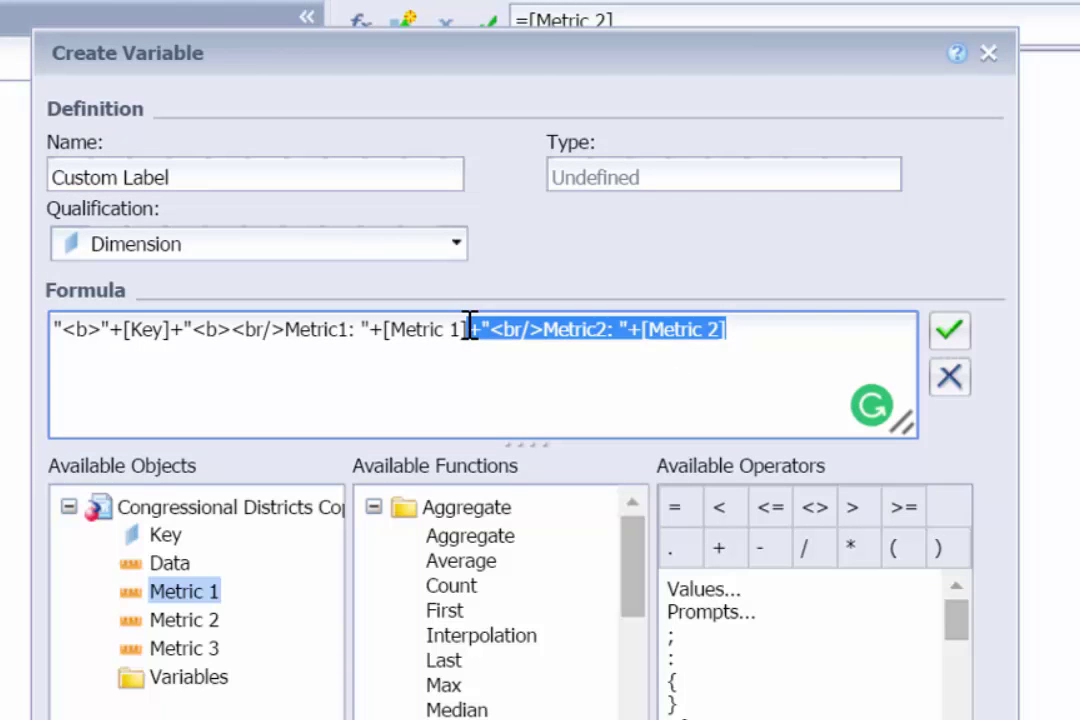
{"action": "key", "text": "ctrl+c"}
{"action": "left_click", "coordinate": [755, 322]}
{"action": "key", "text": "ctrl+v"}
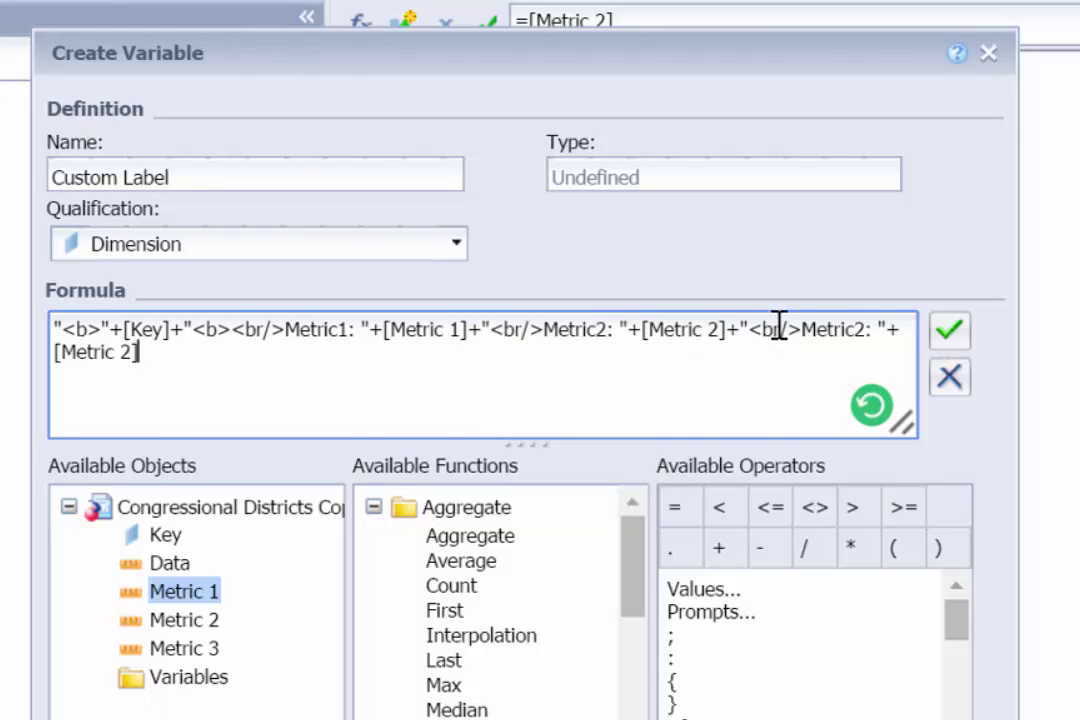
{"action": "left_click", "coordinate": [866, 328]}
{"action": "key", "text": "BackSpace"}
{"action": "type", "text": "3"}
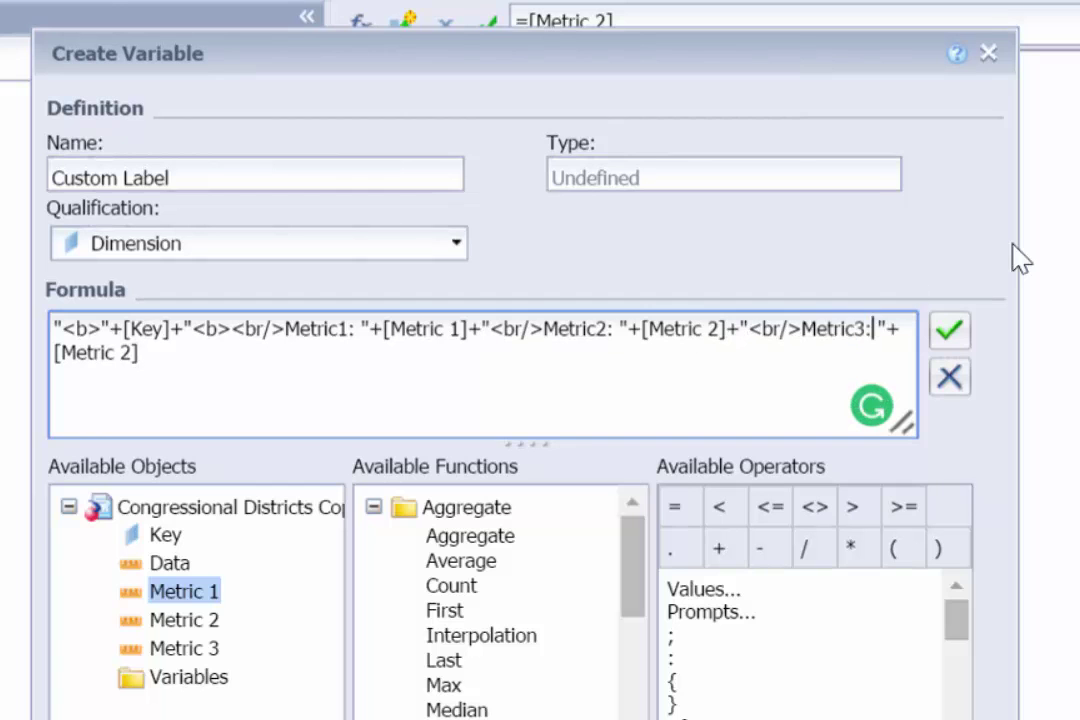
{"action": "key", "text": "Down"}
{"action": "key", "text": "Left"}
{"action": "key", "text": "BackSpace"}
{"action": "type", "text": "3"}
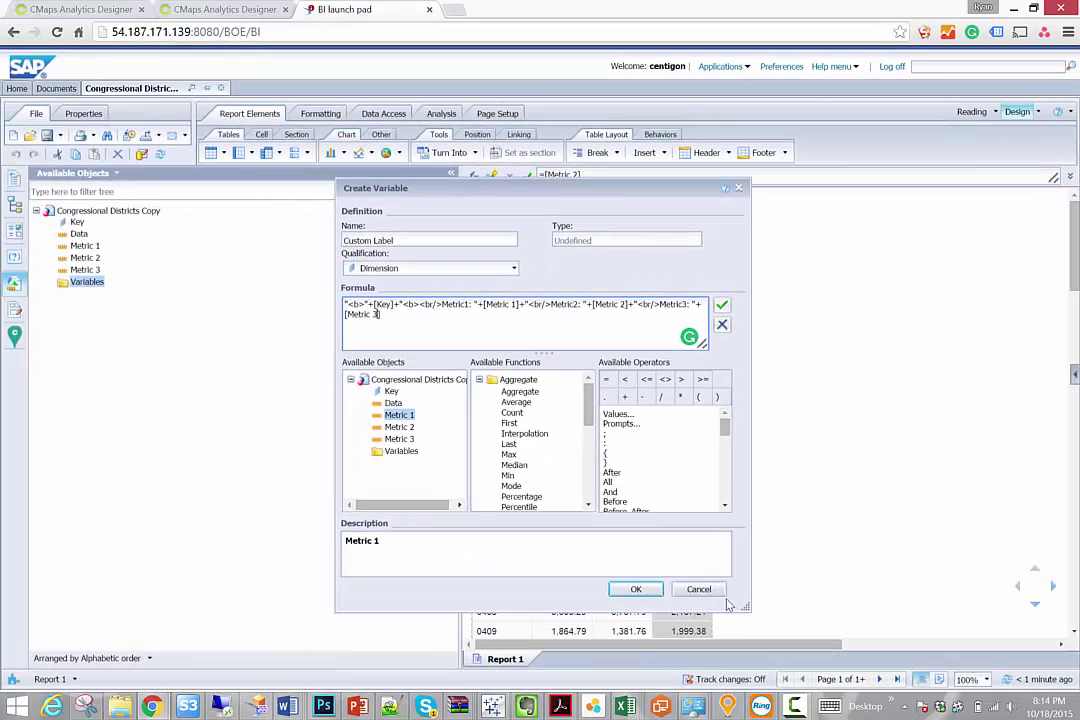
Create the Custom Label variable, add it as a Report 1 table column, and reopen the CMaps panel.
{"action": "left_click", "coordinate": [632, 589]}
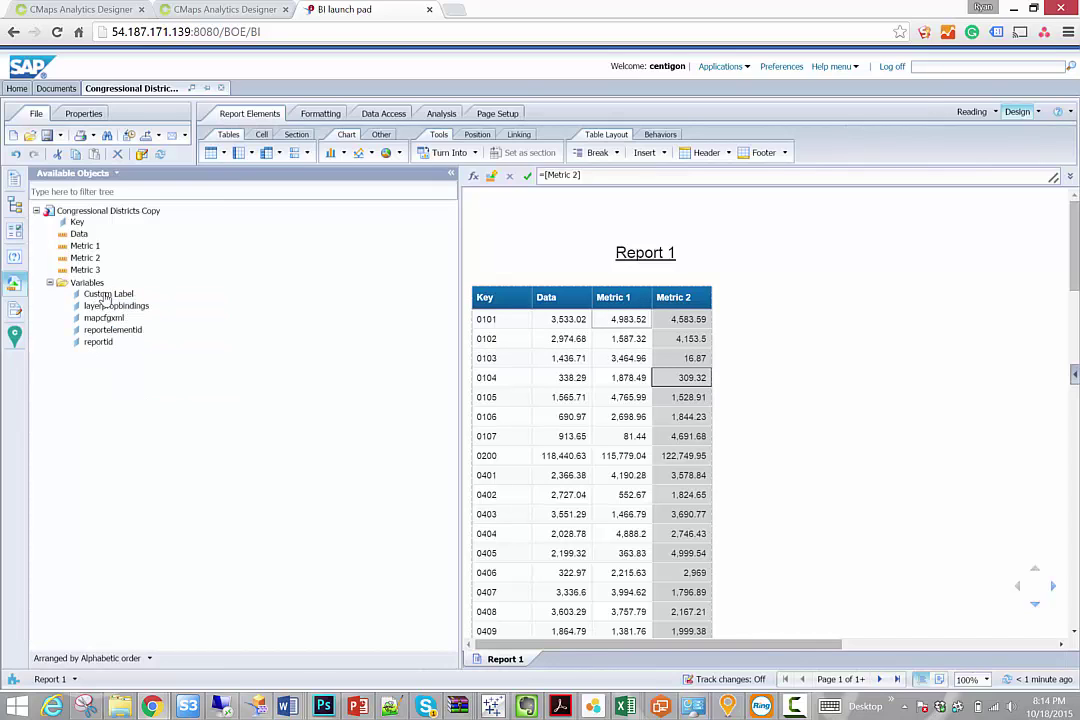
{"action": "left_click_drag", "start_coordinate": [106, 294], "coordinate": [714, 326]}
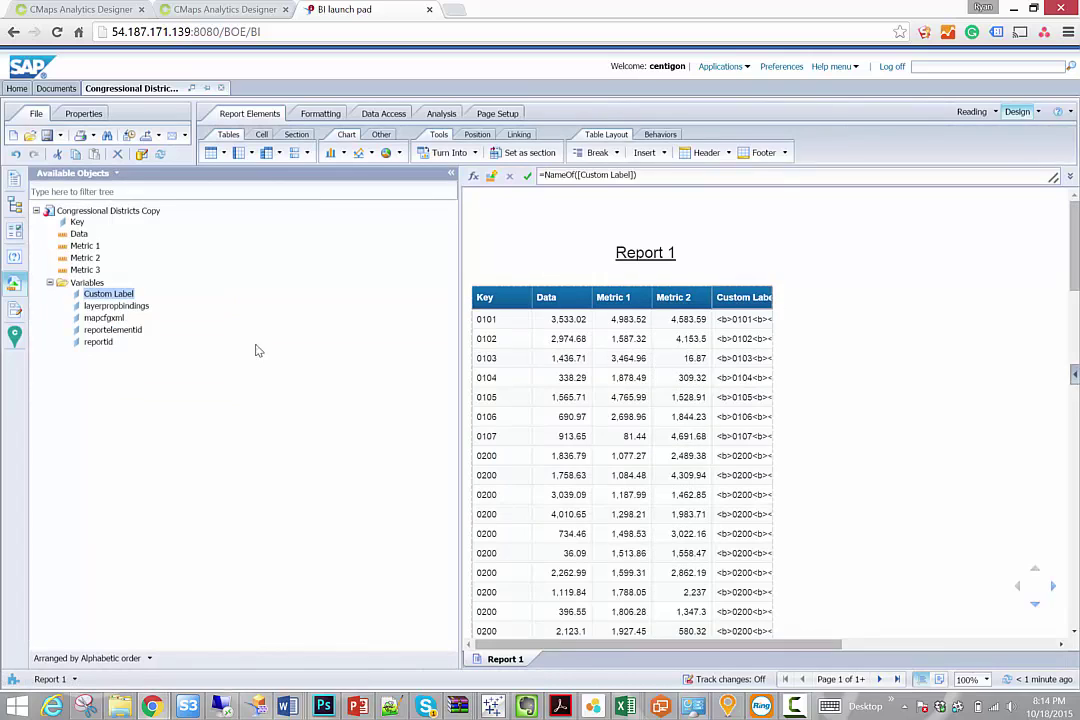
{"action": "left_click", "coordinate": [15, 337]}
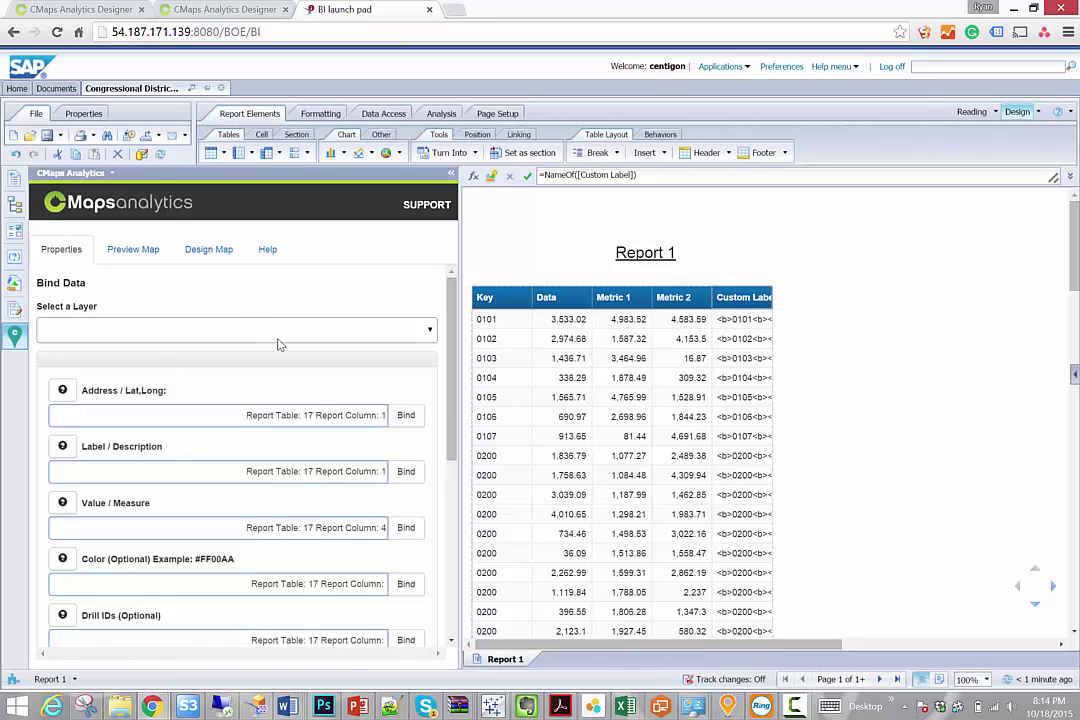
Bind My Layer's Label / Description to the Custom Label column and switch to Reading view.
{"action": "left_click", "coordinate": [431, 333]}
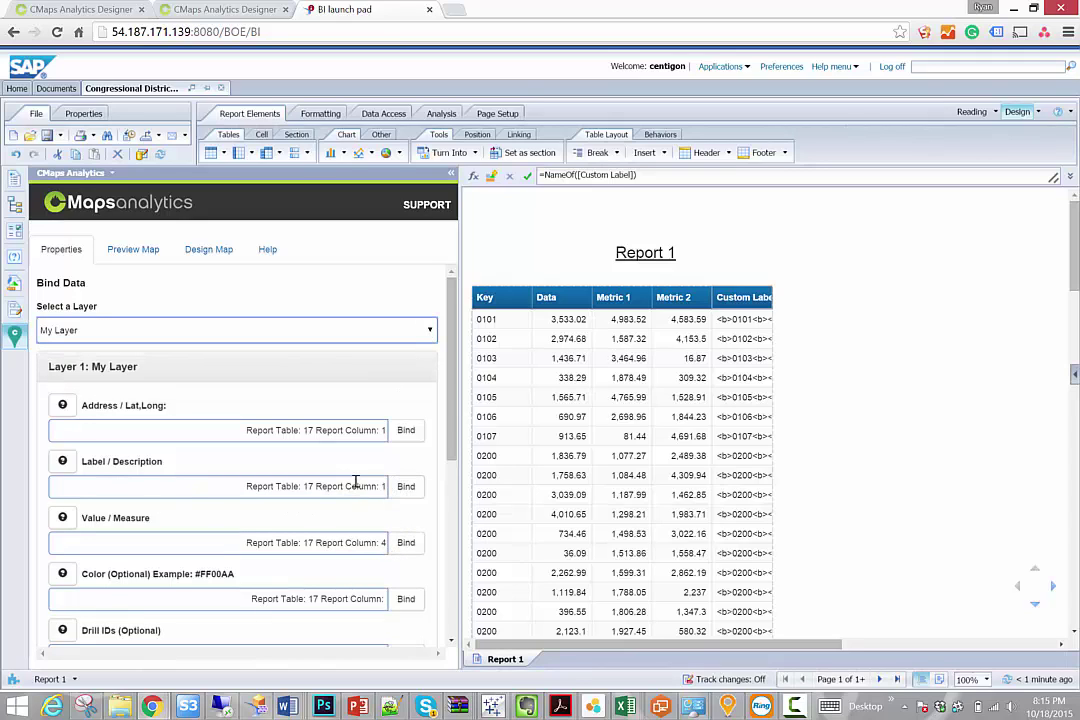
{"action": "left_click", "coordinate": [405, 486]}
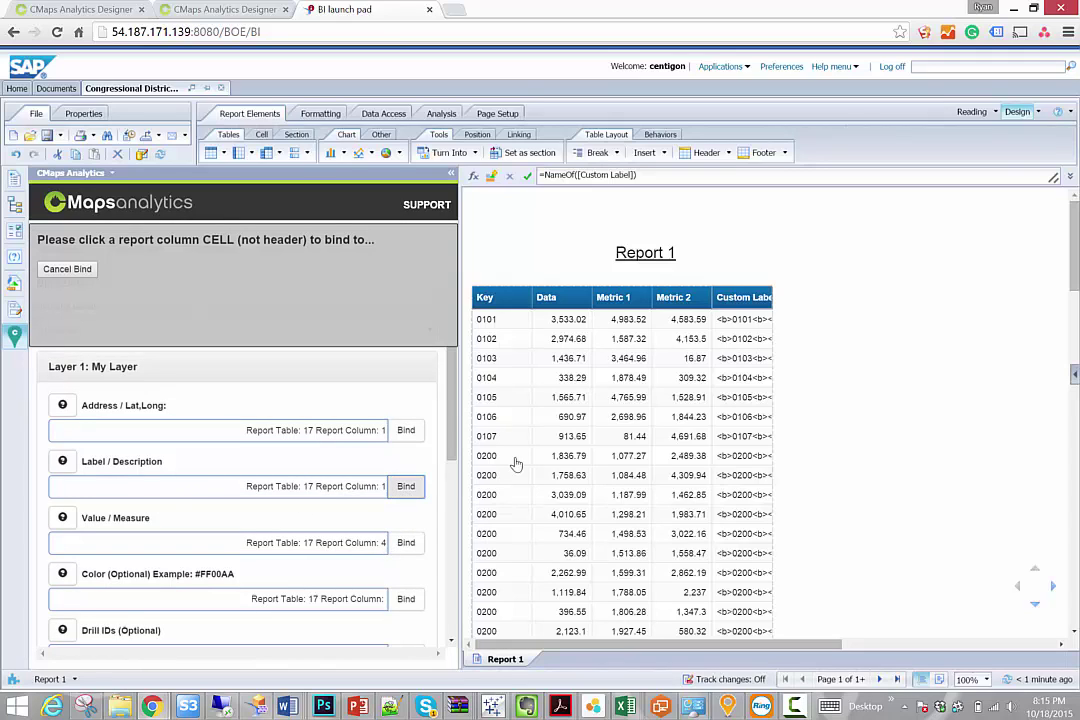
{"action": "left_click", "coordinate": [742, 319]}
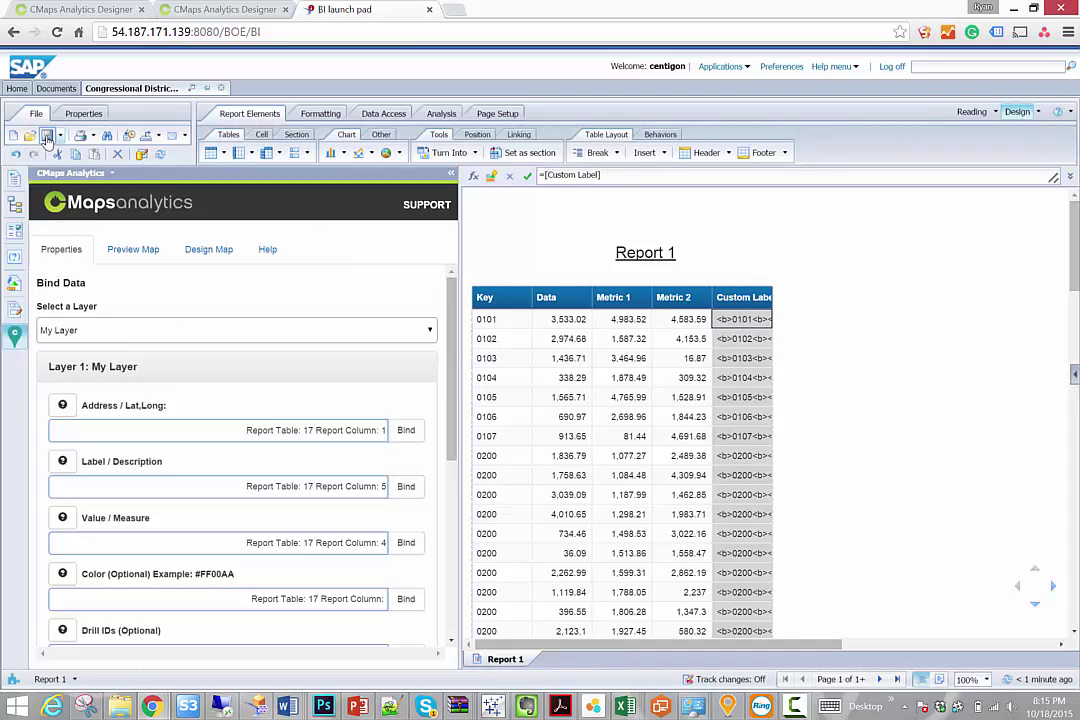
{"action": "left_click", "coordinate": [972, 111]}
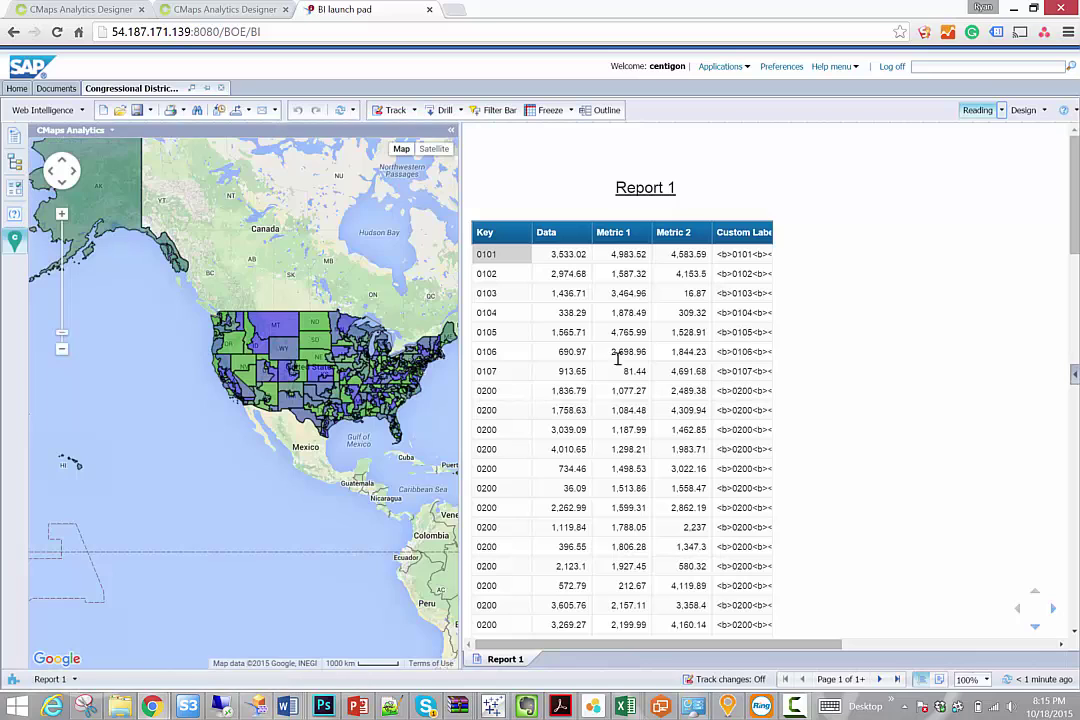
Open district info windows, e.g. key 3503 with Metric1–3 values, and pan the map slightly left.
{"action": "left_click", "coordinate": [283, 348]}
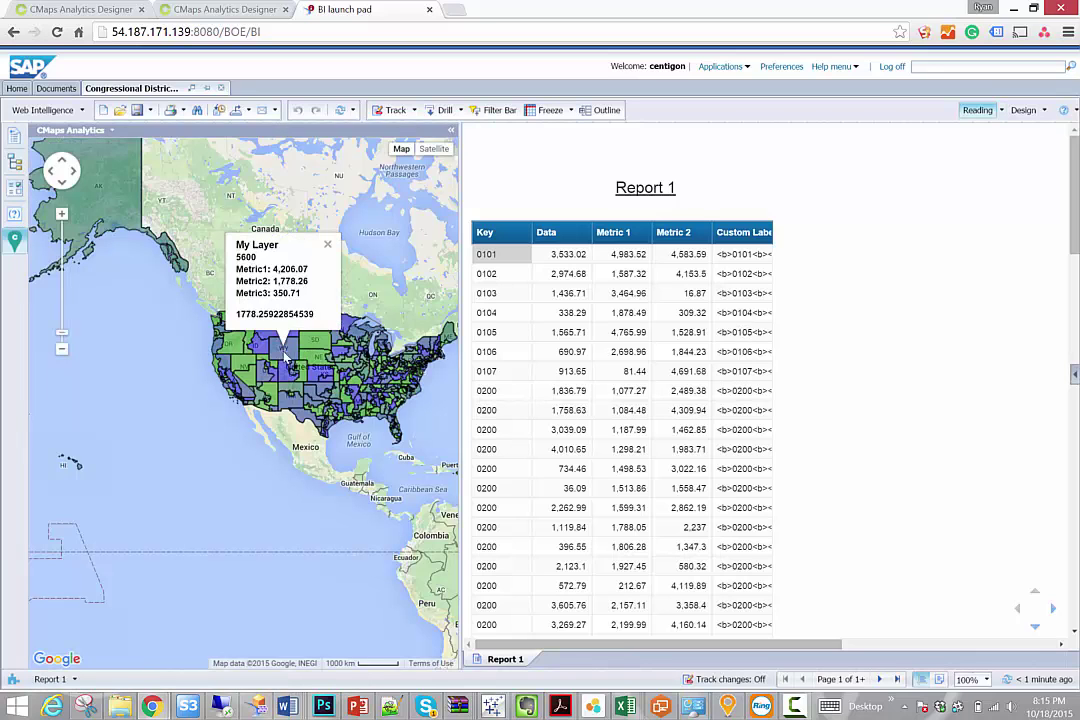
{"action": "left_click", "coordinate": [287, 390]}
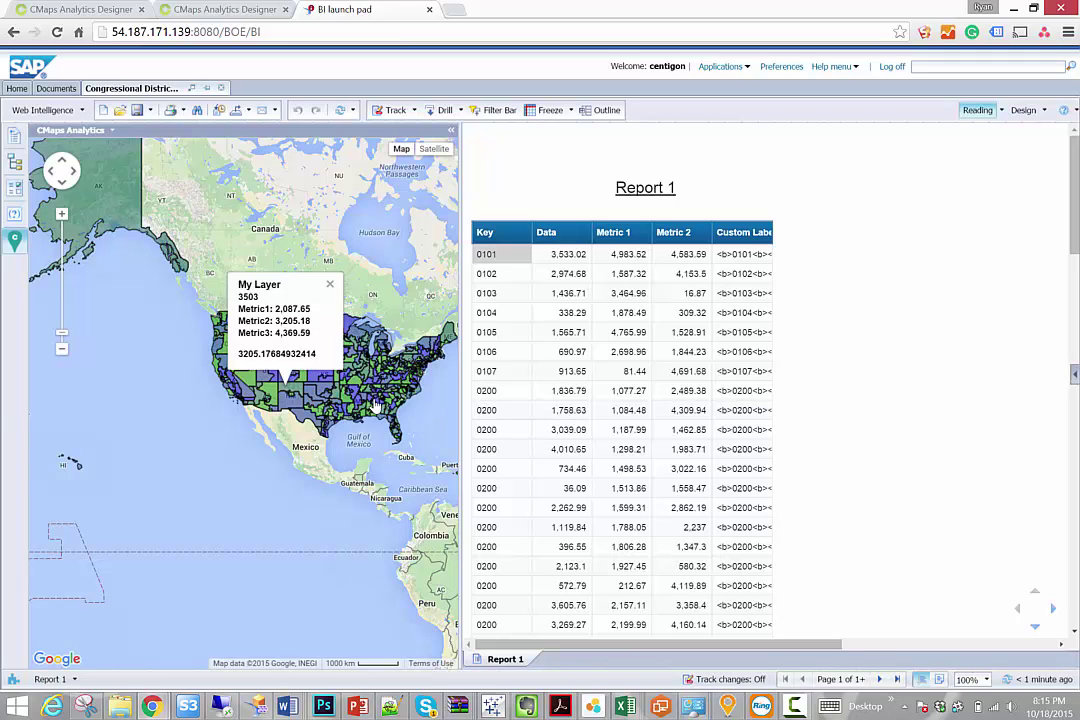
{"action": "left_click_drag", "start_coordinate": [345, 395], "coordinate": [294, 396]}
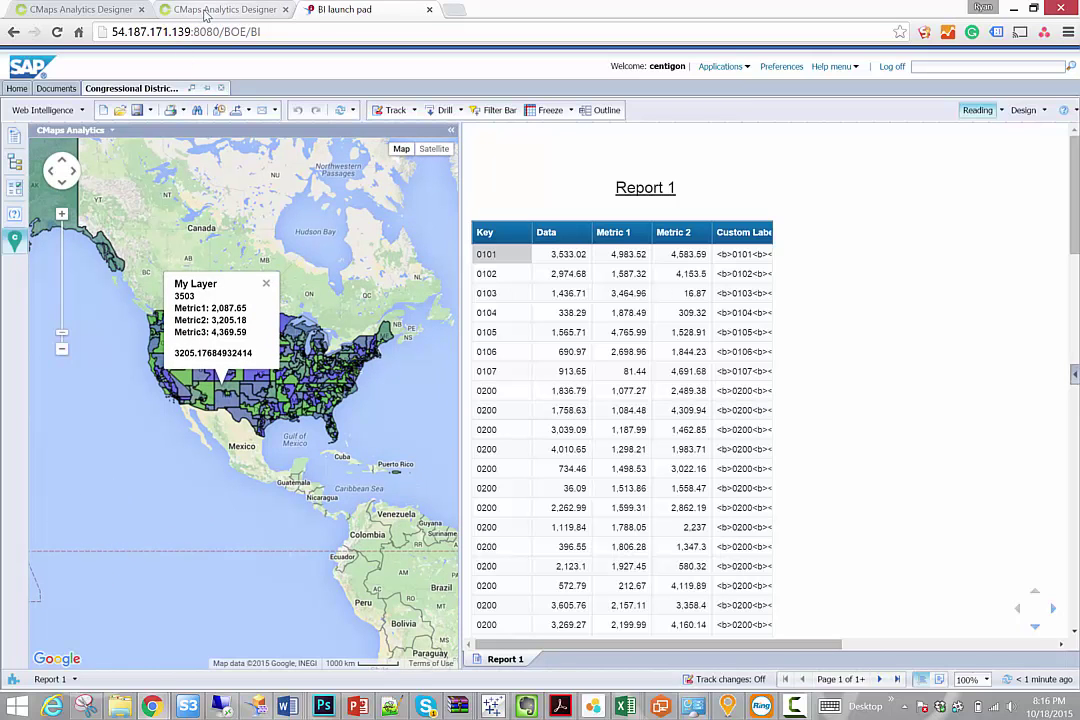
In CMaps Analytics Designer, review the info window settings, then show Basics with the name Congressional Districts.
{"action": "left_click", "coordinate": [85, 9]}
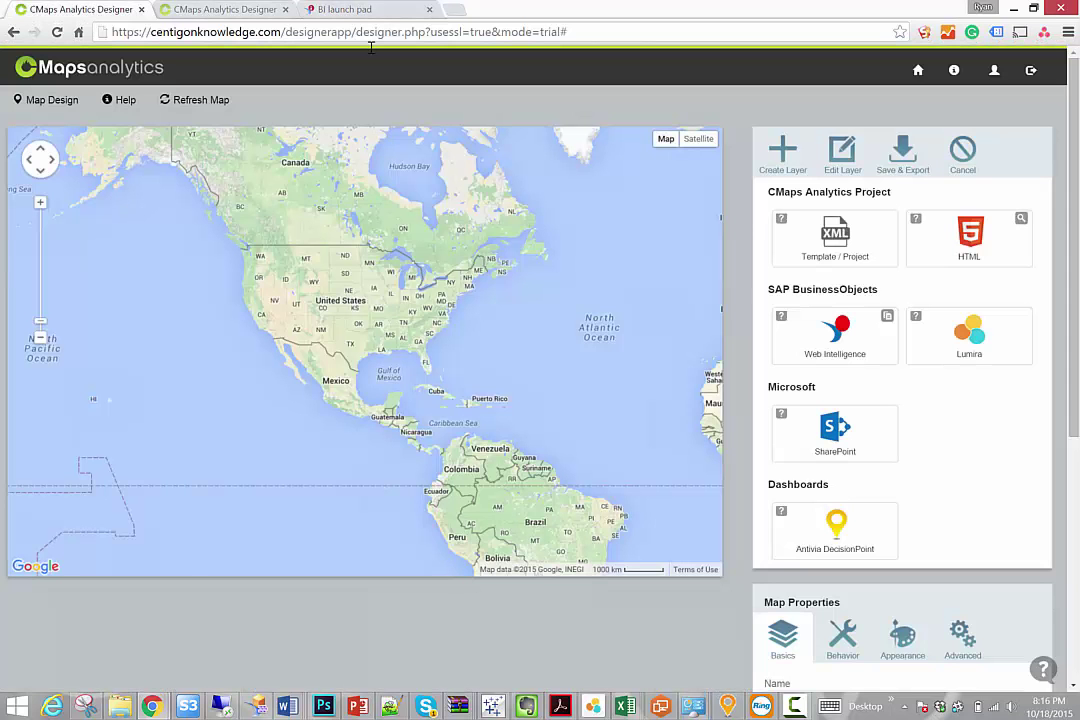
{"action": "left_click", "coordinate": [960, 165]}
{"action": "left_click", "coordinate": [901, 247]}
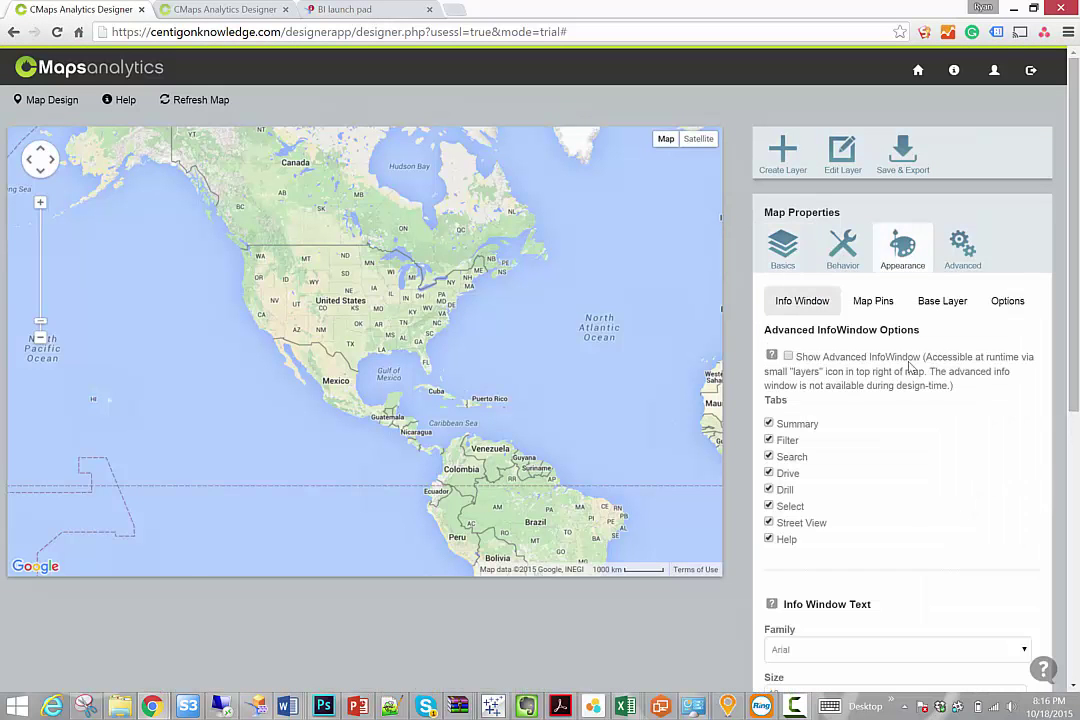
{"action": "scroll", "coordinate": [909, 448], "scroll_direction": "down", "scroll_amount": 3}
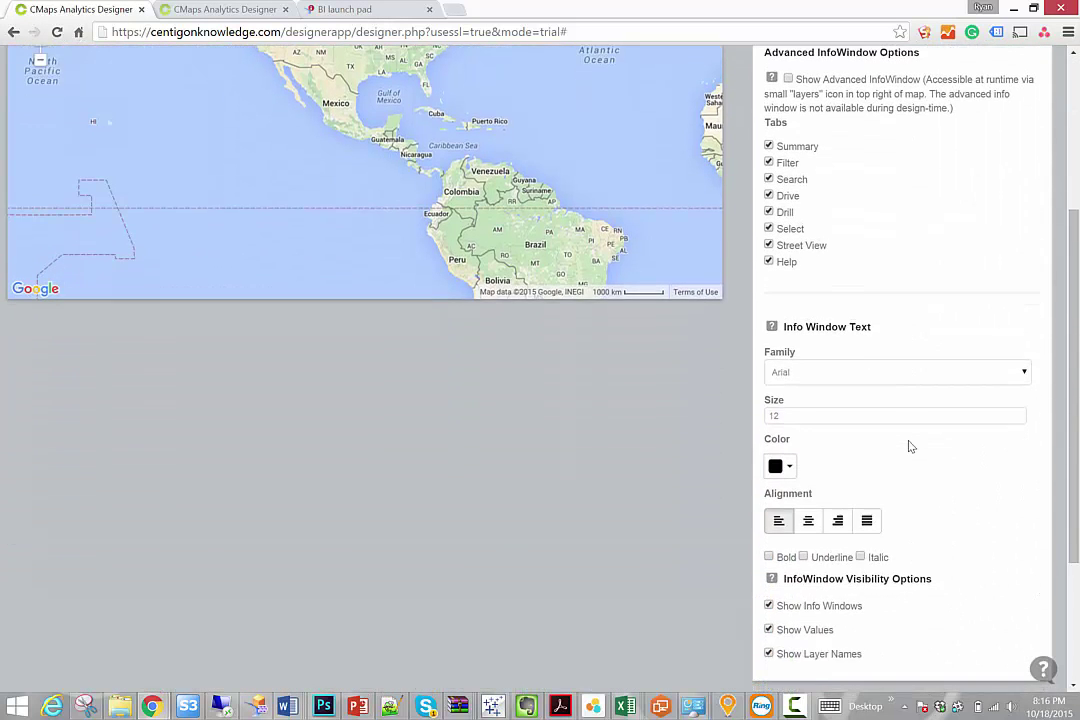
{"action": "scroll", "coordinate": [909, 447], "scroll_direction": "down", "scroll_amount": 1}
{"action": "scroll", "coordinate": [909, 447], "scroll_direction": "up", "scroll_amount": 3}
{"action": "scroll", "coordinate": [909, 447], "scroll_direction": "down", "scroll_amount": 3}
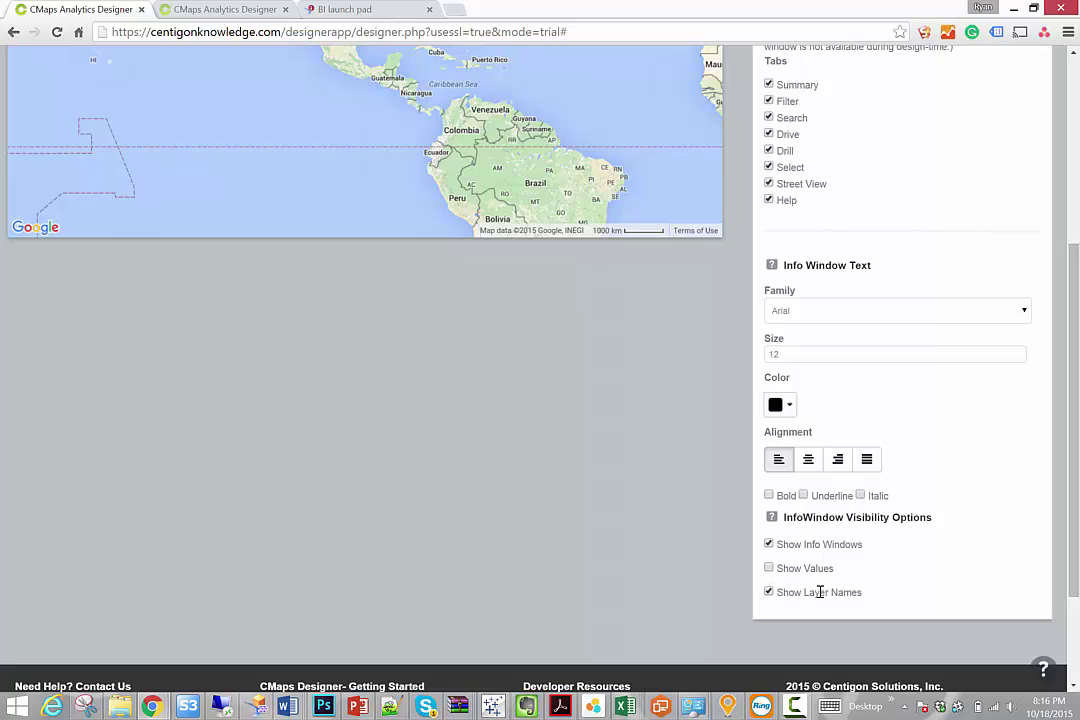
{"action": "scroll", "coordinate": [855, 582], "scroll_direction": "up", "scroll_amount": 5}
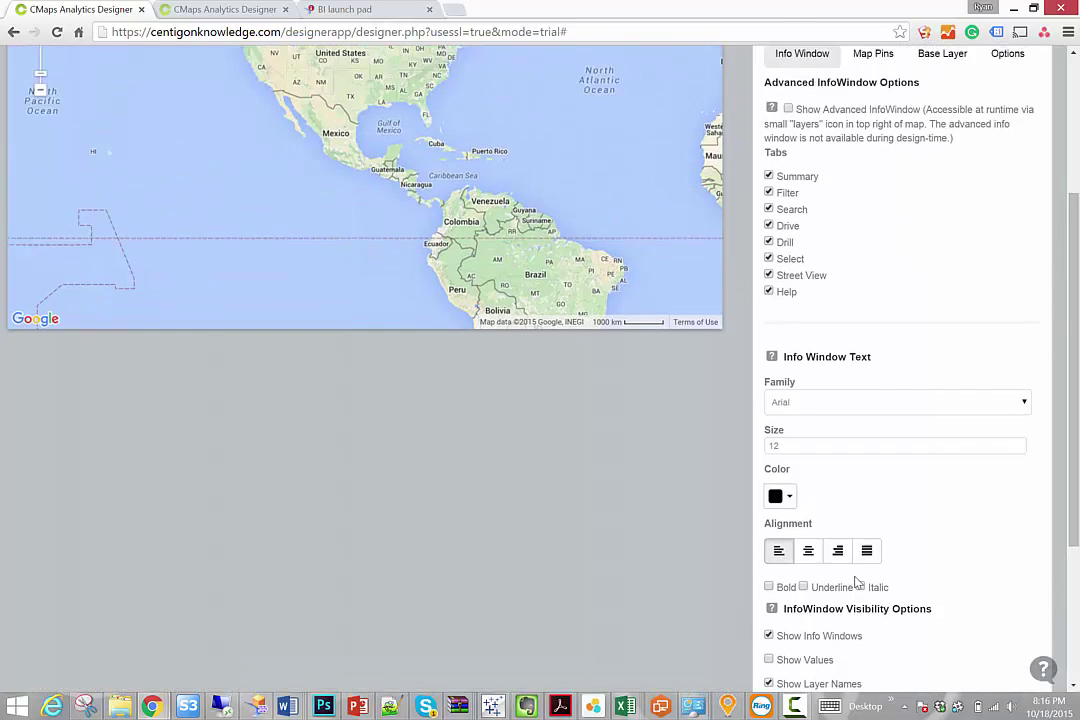
{"action": "left_click", "coordinate": [783, 185]}
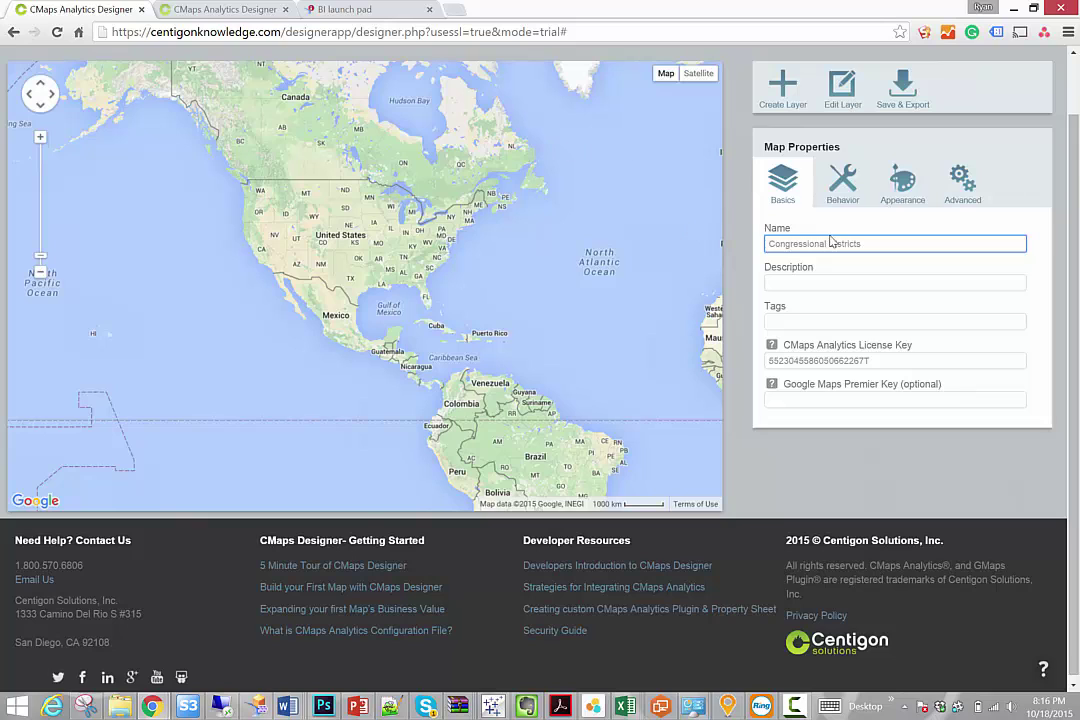
In Appearance options, set up the advanced info window with its Help tab removed.
{"action": "left_click", "coordinate": [897, 200]}
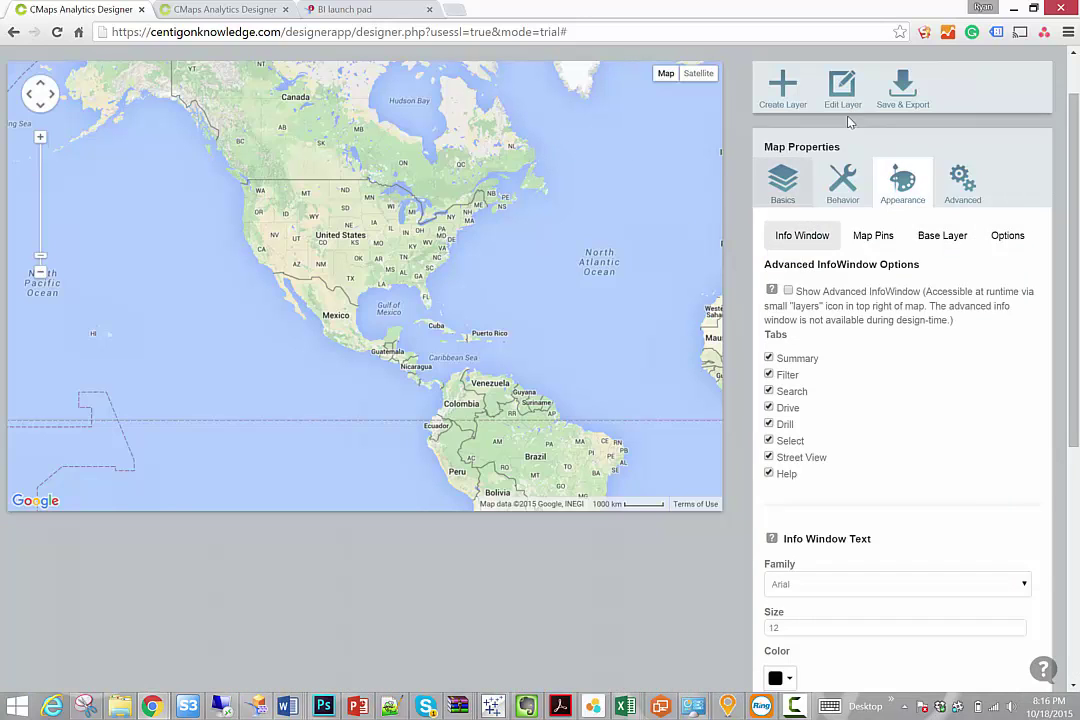
{"action": "left_click", "coordinate": [1008, 248]}
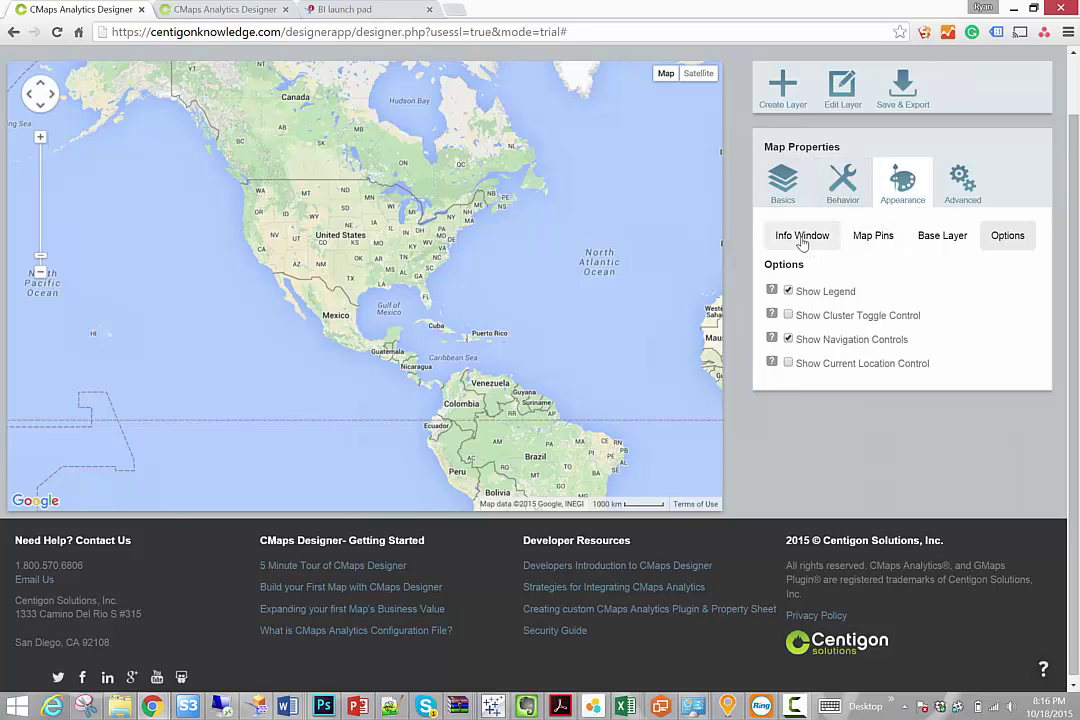
{"action": "left_click", "coordinate": [802, 240]}
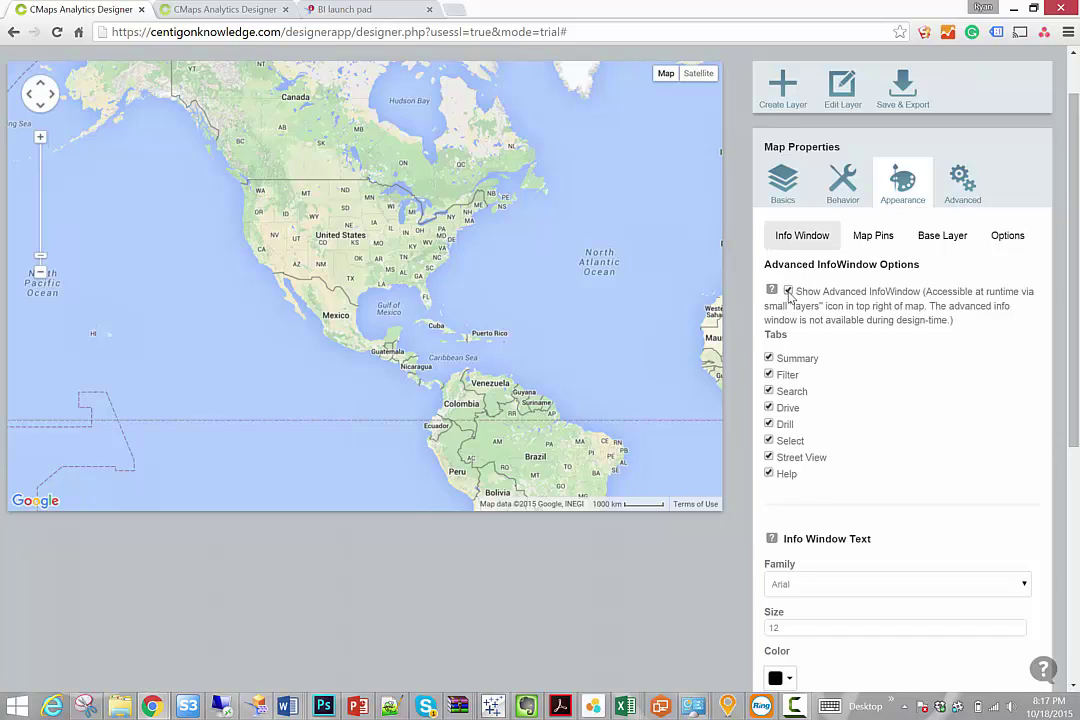
{"action": "left_click", "coordinate": [770, 473]}
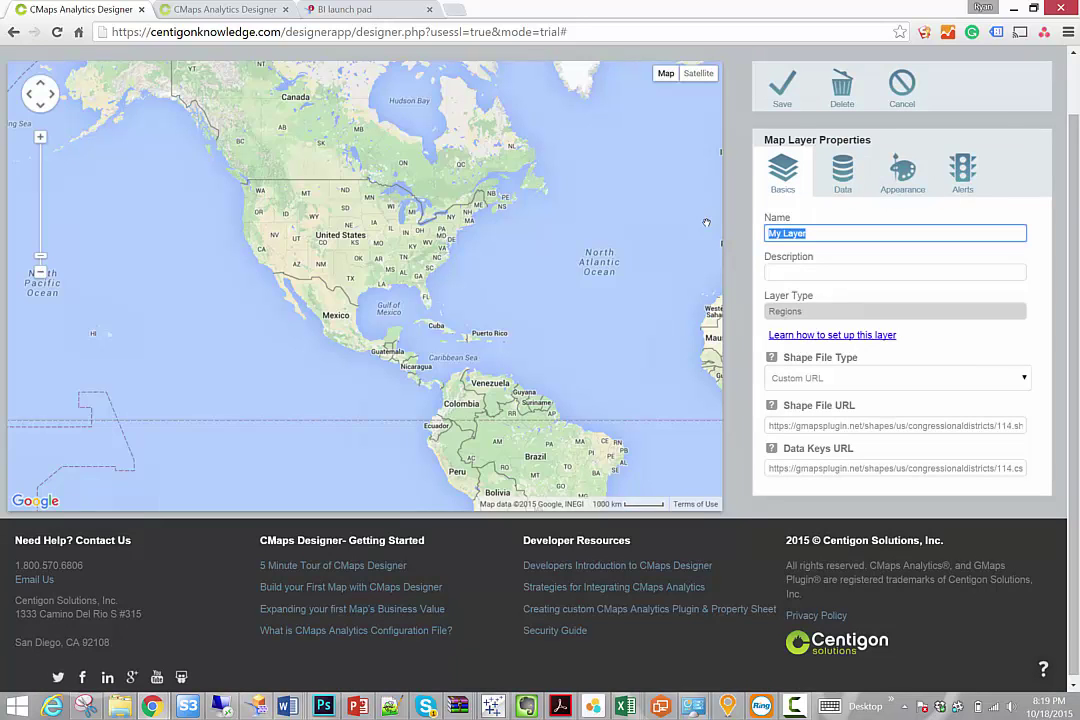
Name the layer 'Congressional Districts', open Save & Export, and return to the Web Intelligence report.
{"action": "type", "text": "Congressional Districts"}
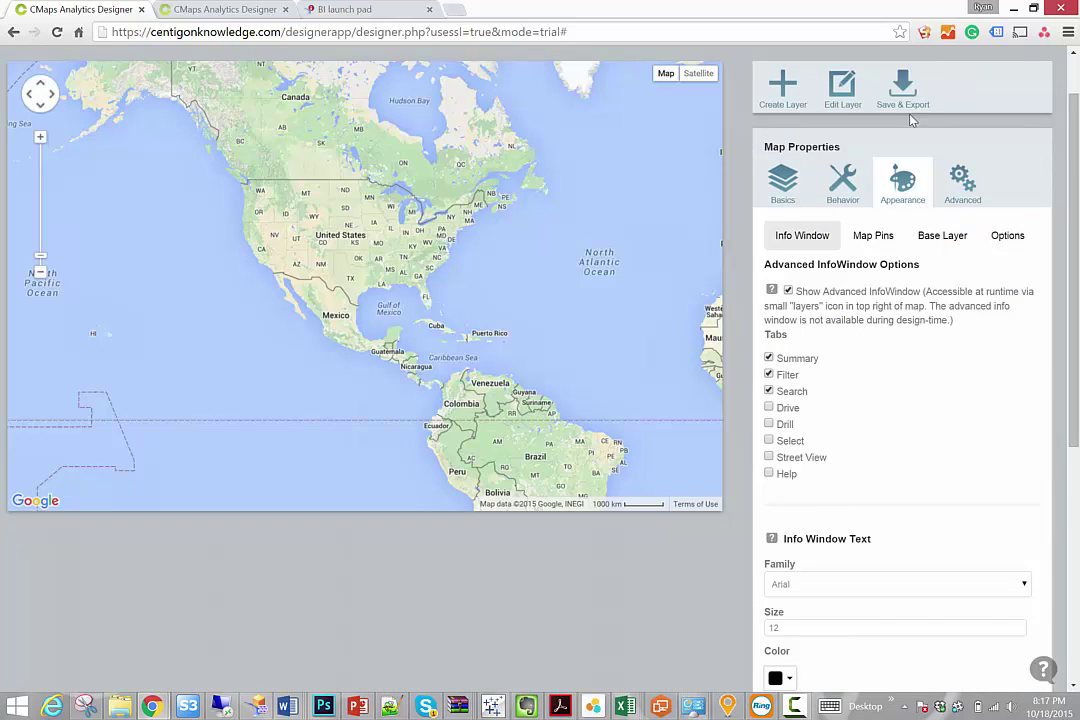
{"action": "left_click", "coordinate": [903, 92]}
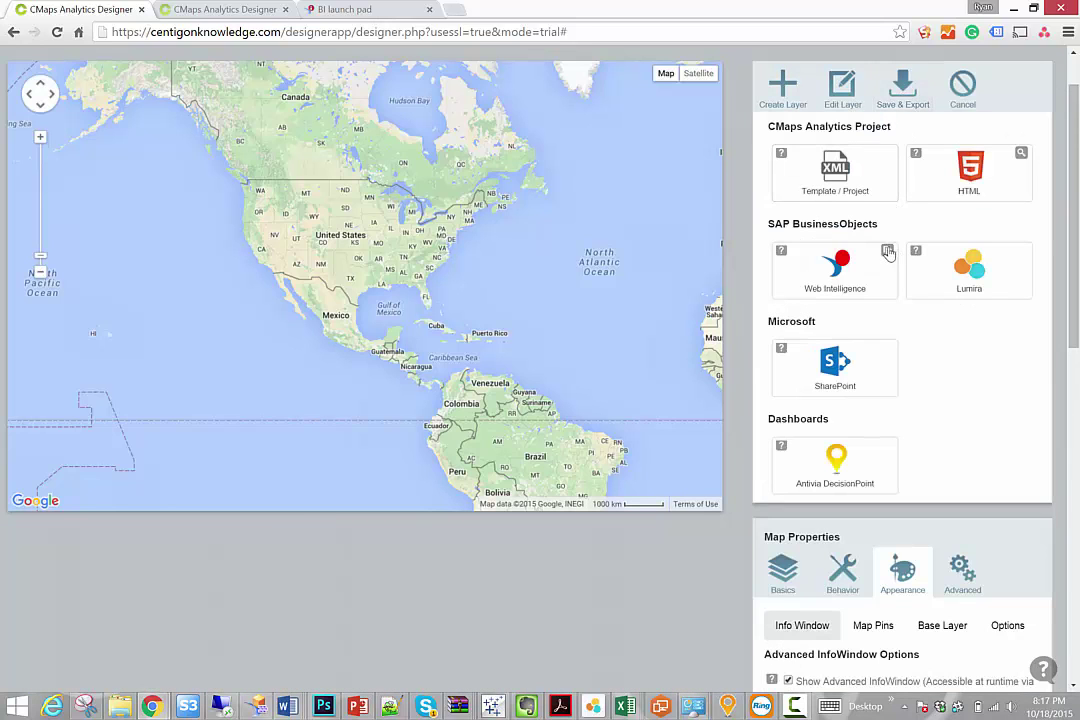
{"action": "left_click", "coordinate": [300, 10]}
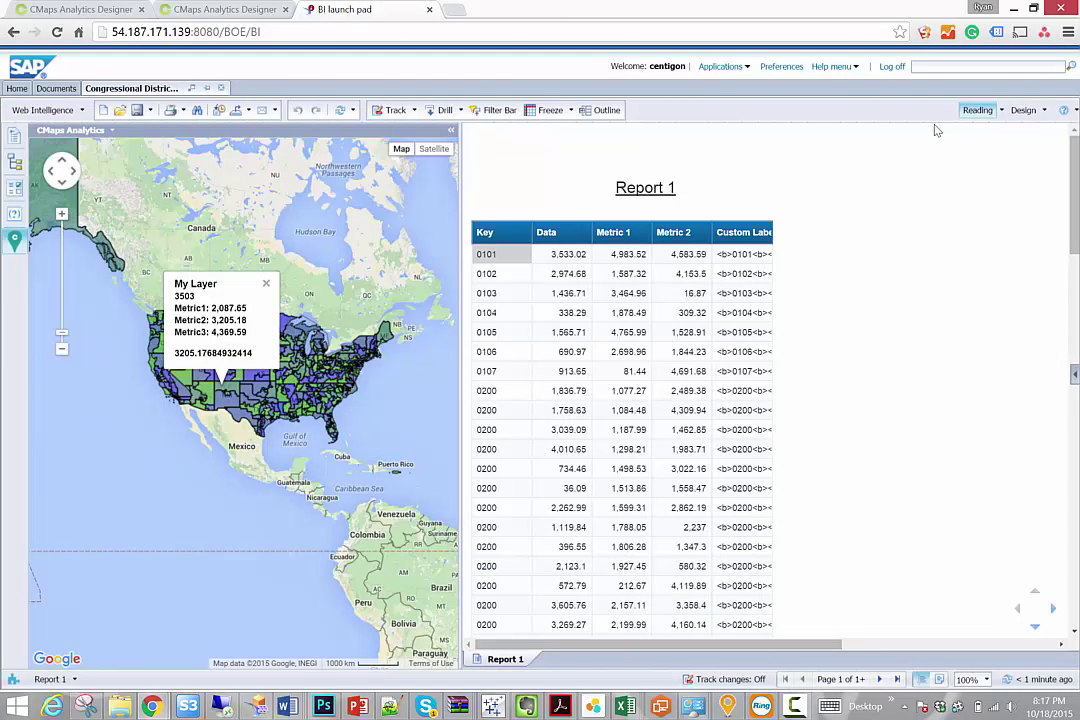
Switch to design mode and view popups for districts 3101, 0805, 3502 and 0401.
{"action": "left_click", "coordinate": [1022, 111]}
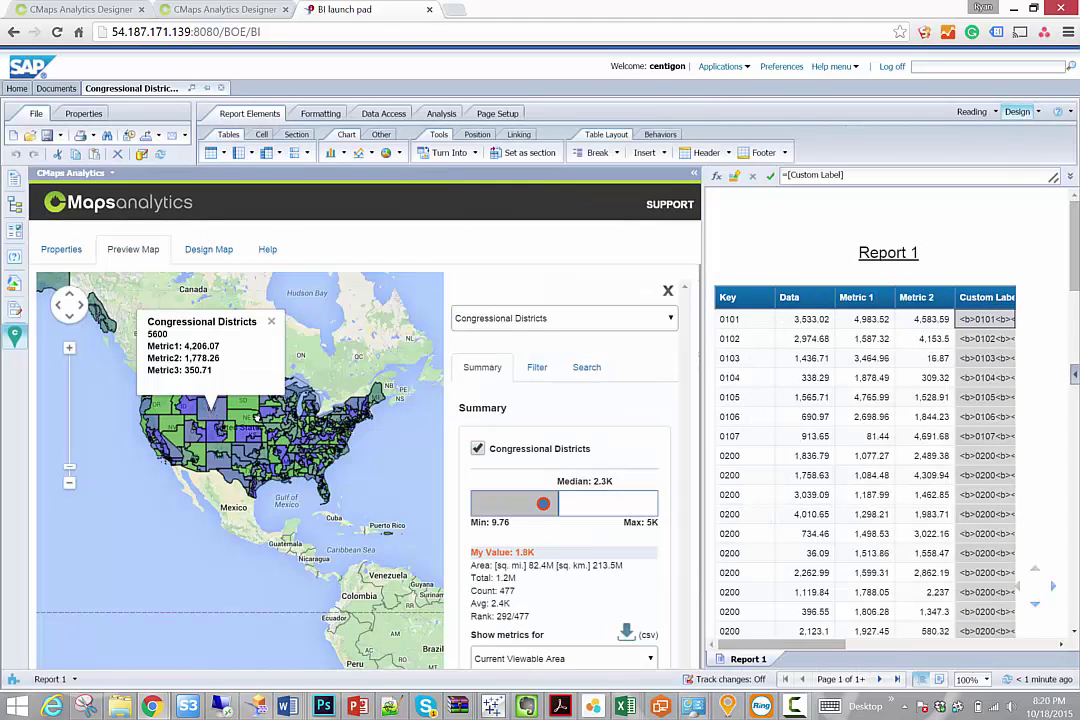
{"action": "left_click", "coordinate": [233, 438]}
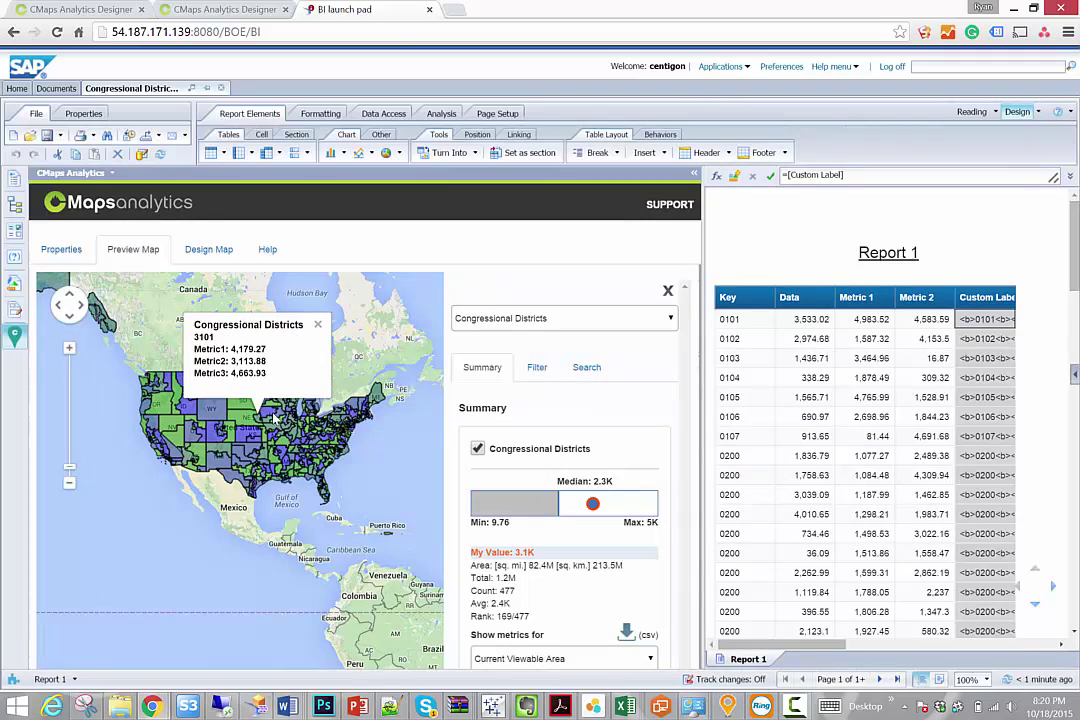
{"action": "left_click", "coordinate": [219, 430]}
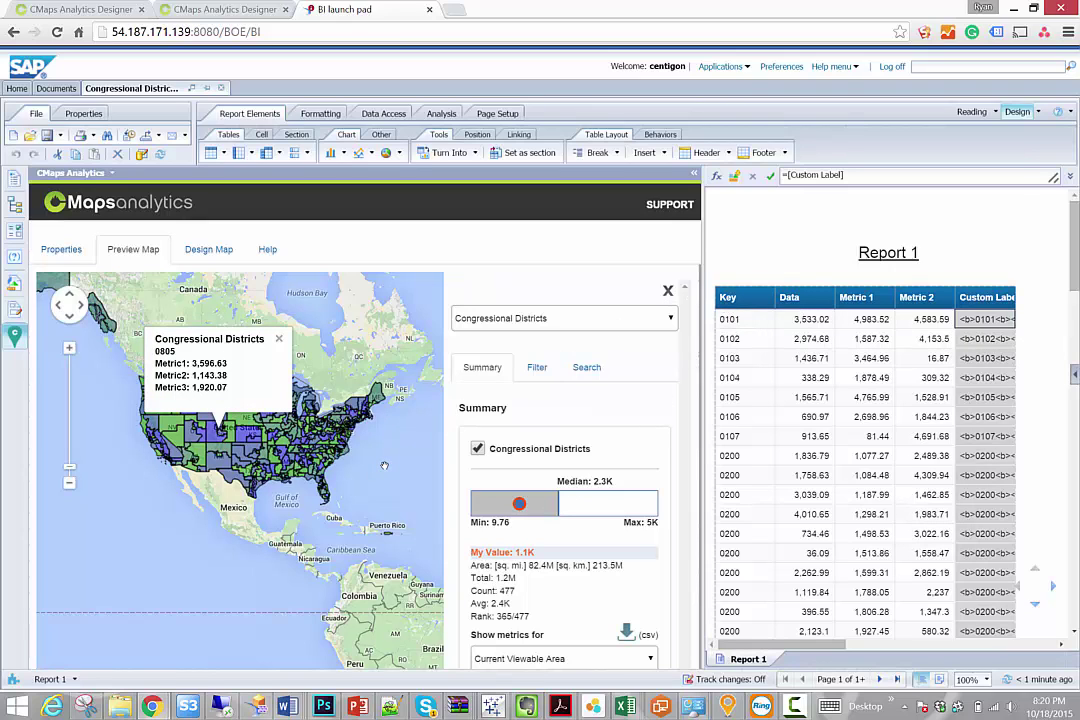
{"action": "left_click_drag", "start_coordinate": [384, 466], "coordinate": [387, 422]}
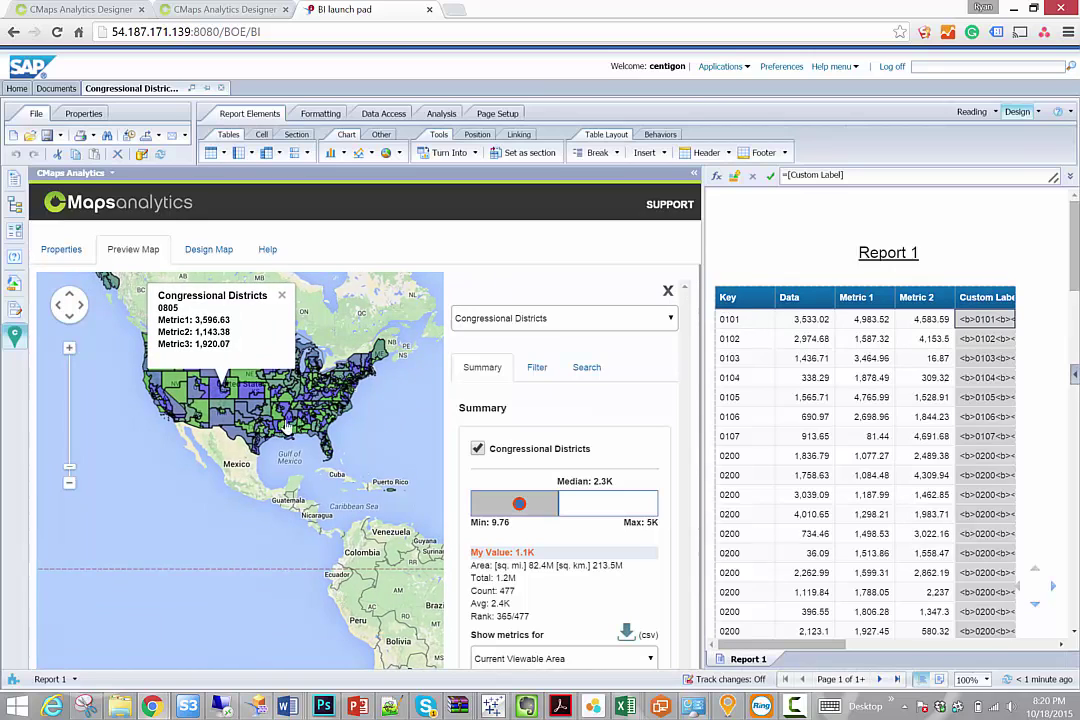
{"action": "left_click", "coordinate": [200, 358]}
{"action": "left_click", "coordinate": [225, 418]}
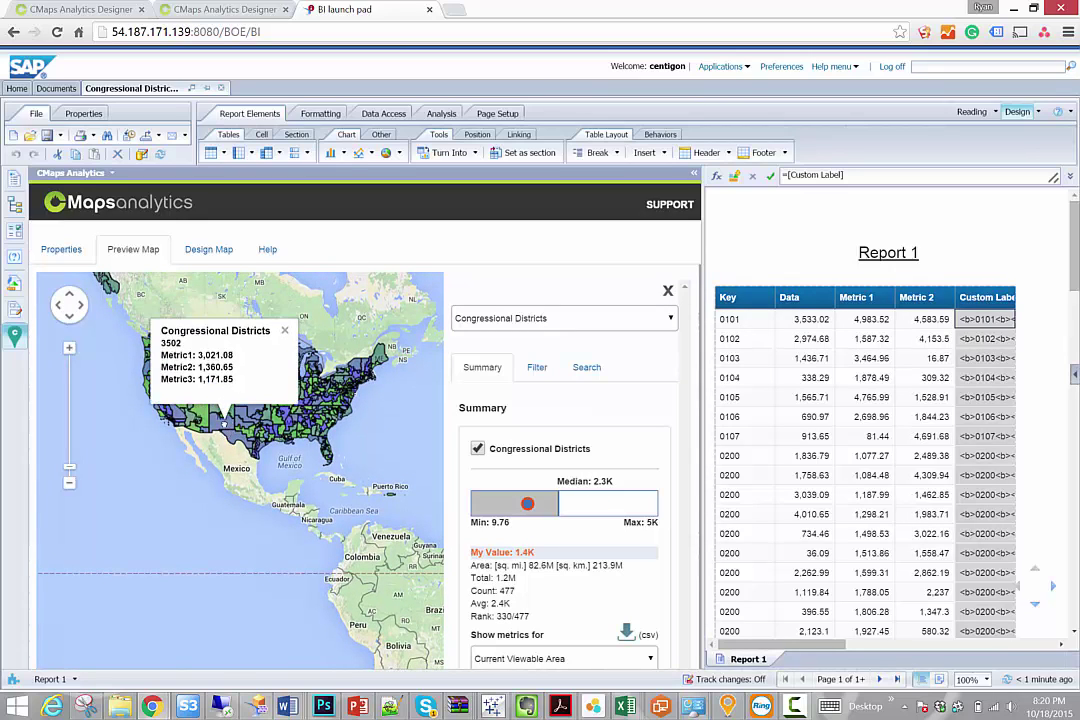
{"action": "left_click", "coordinate": [193, 410]}
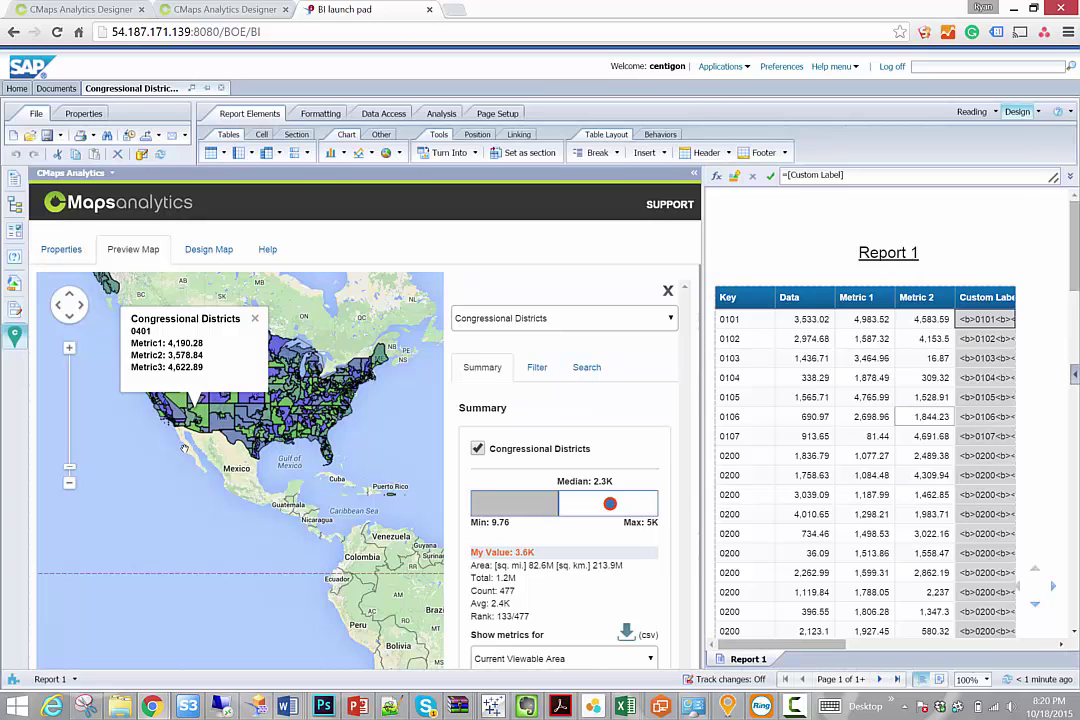
Zoom and centre the map on Texas, then show popups for districts 4811 and 4819.
{"action": "scroll", "coordinate": [184, 449], "scroll_direction": "up", "scroll_amount": 3}
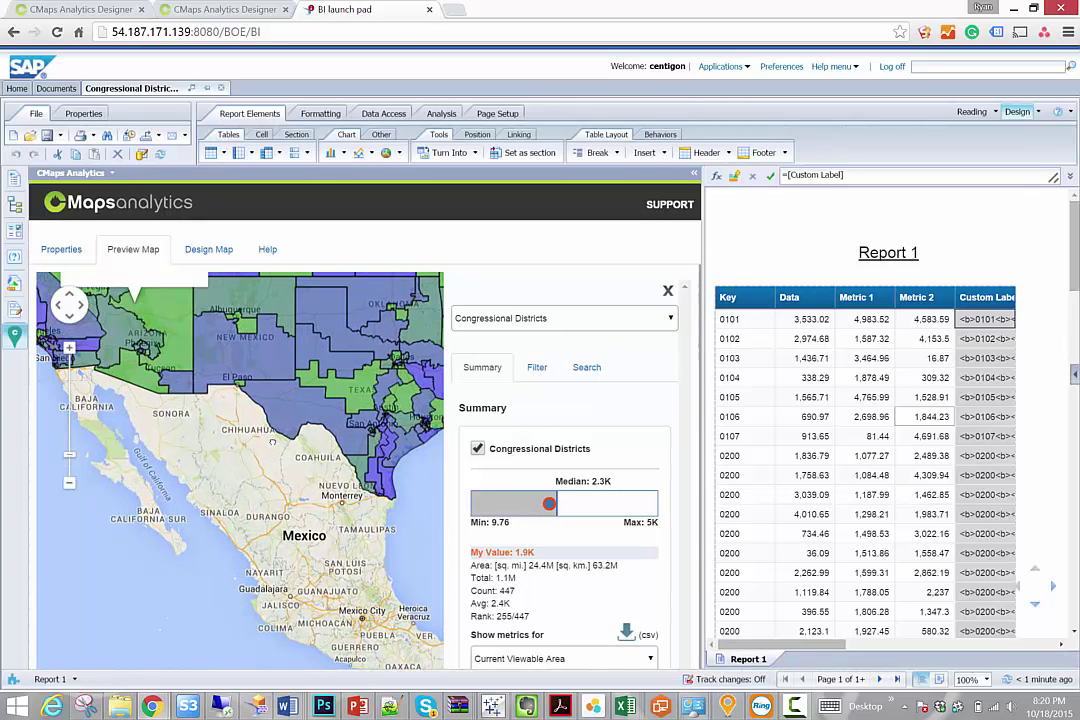
{"action": "scroll", "coordinate": [274, 495], "scroll_direction": "up", "scroll_amount": 1}
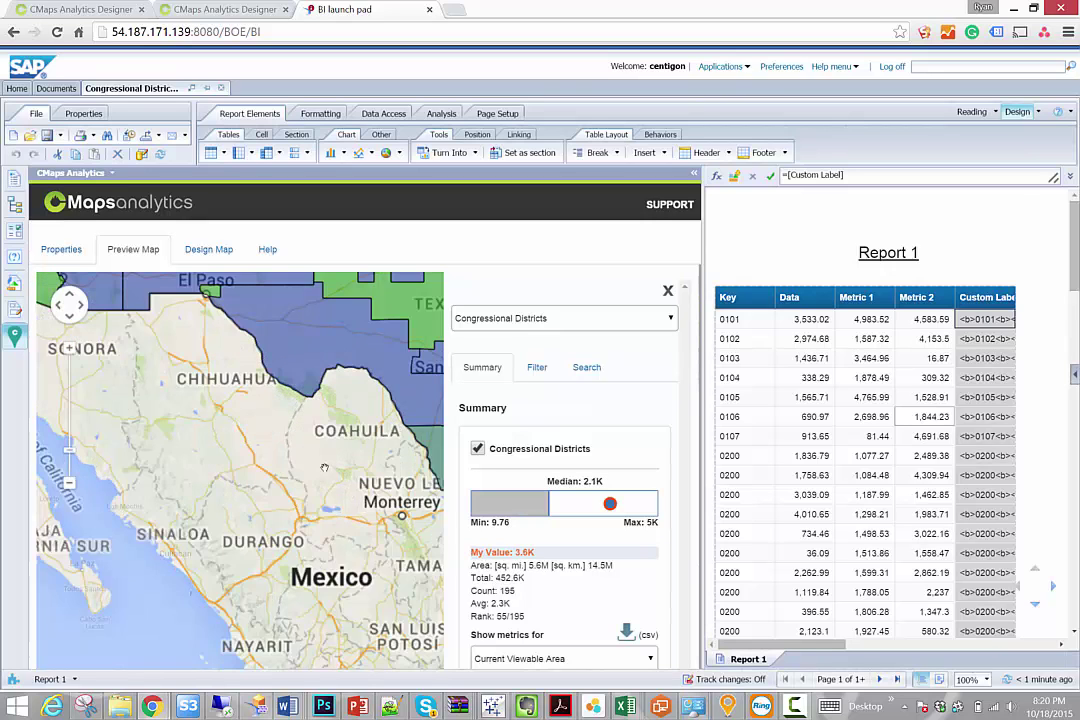
{"action": "left_click_drag", "start_coordinate": [307, 471], "coordinate": [172, 557]}
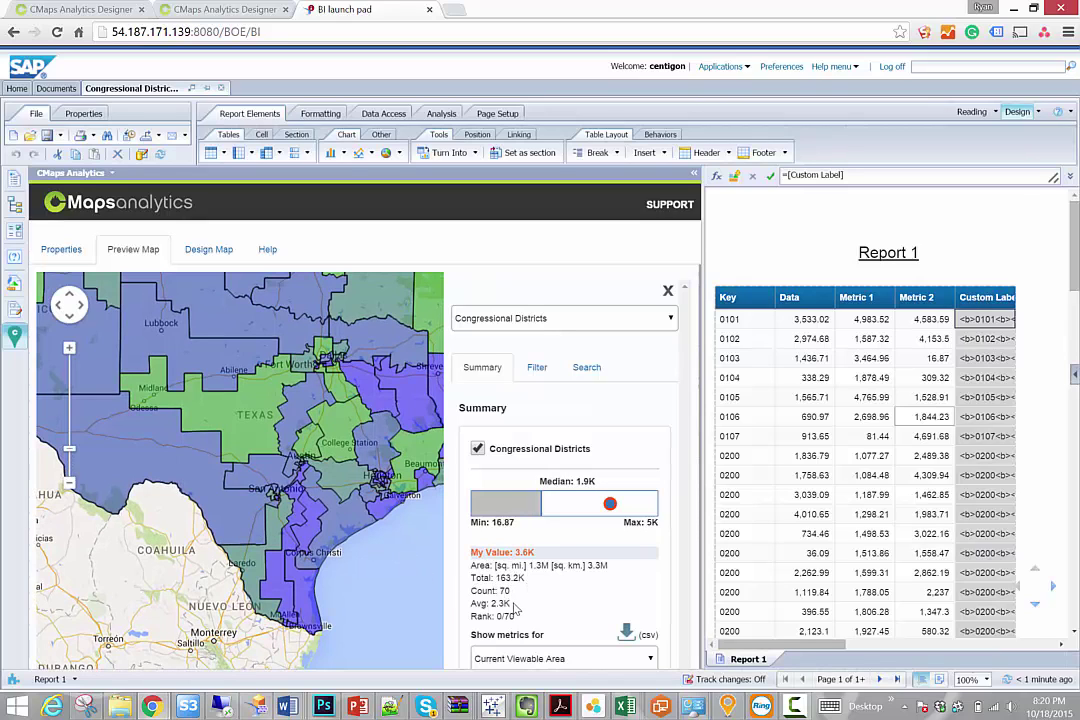
{"action": "left_click", "coordinate": [258, 425]}
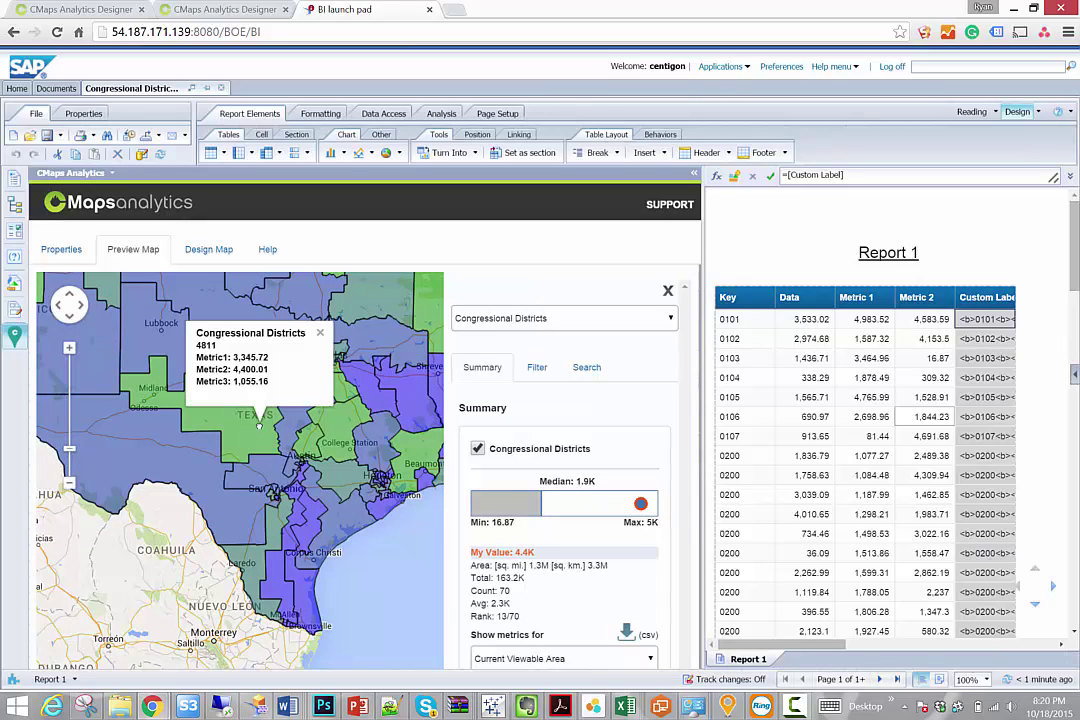
{"action": "left_click", "coordinate": [160, 336]}
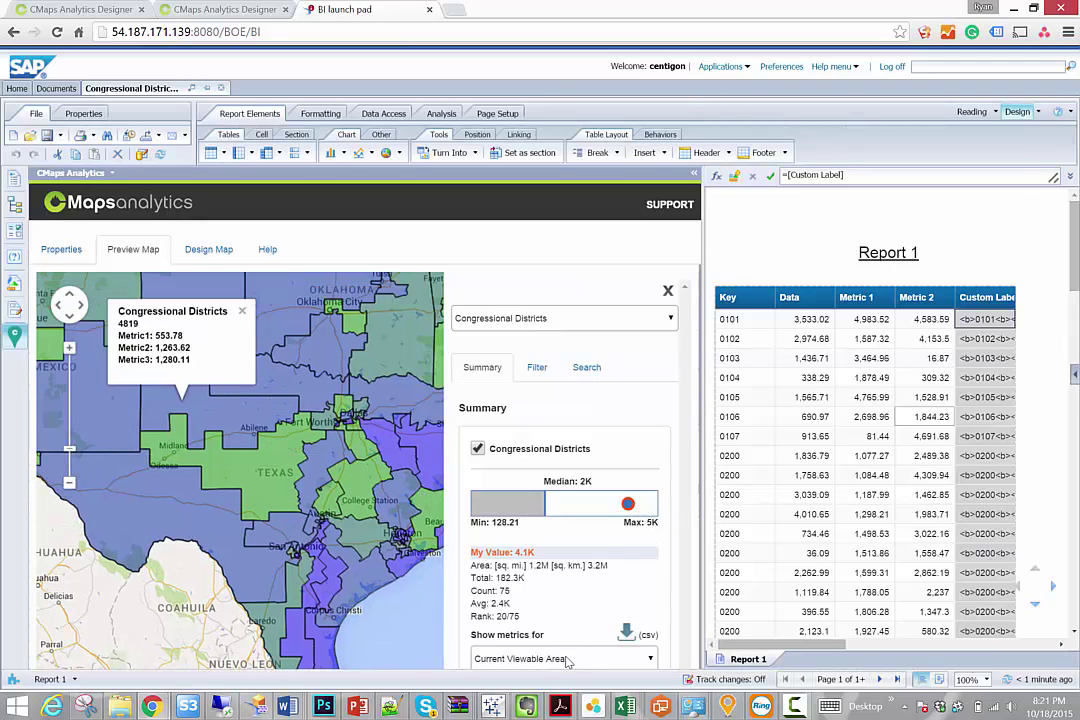
Show Entire Layer metrics for district 4825, then revert the summary to Current Viewable Area.
{"action": "left_click", "coordinate": [566, 659]}
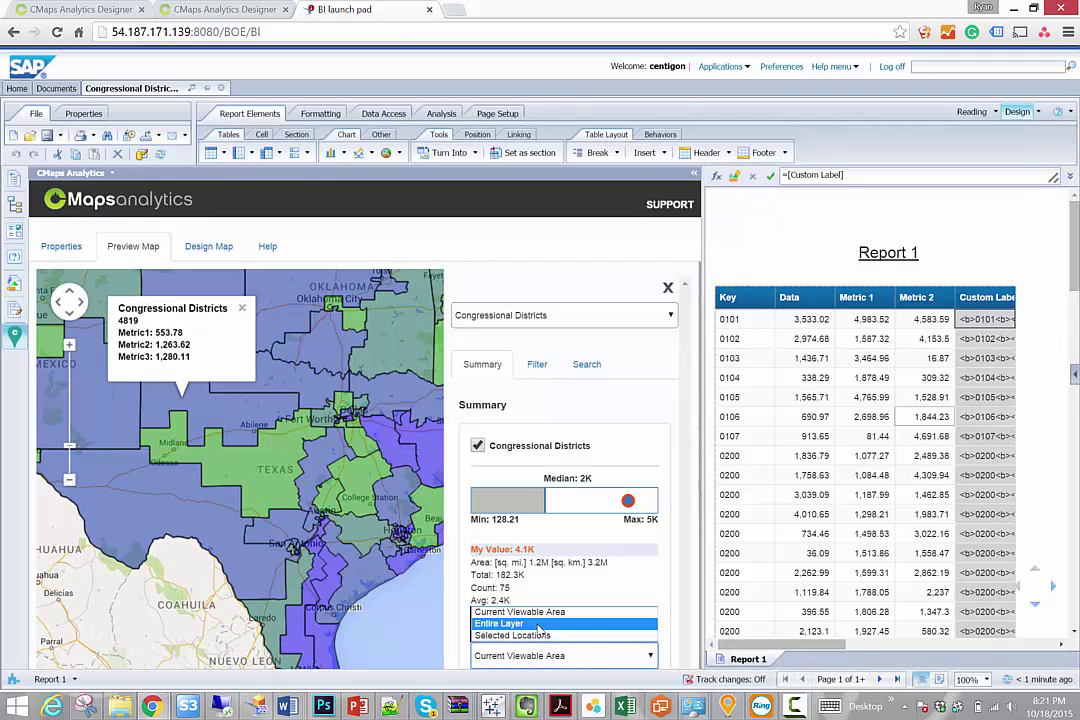
{"action": "left_click", "coordinate": [539, 624]}
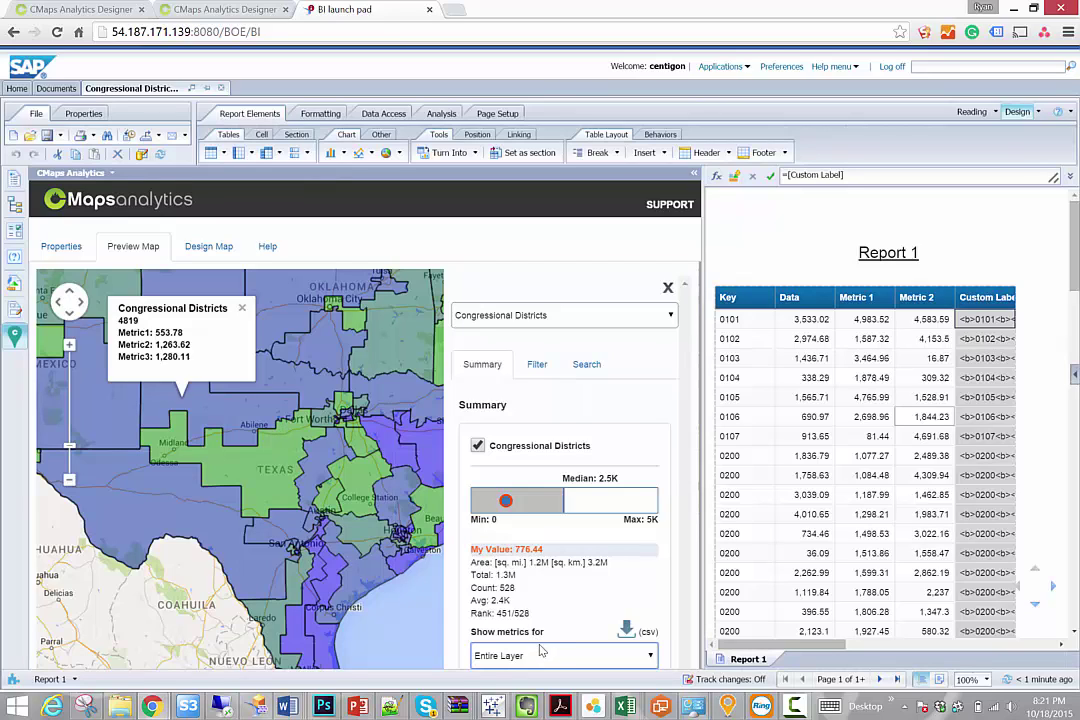
{"action": "left_click", "coordinate": [374, 484]}
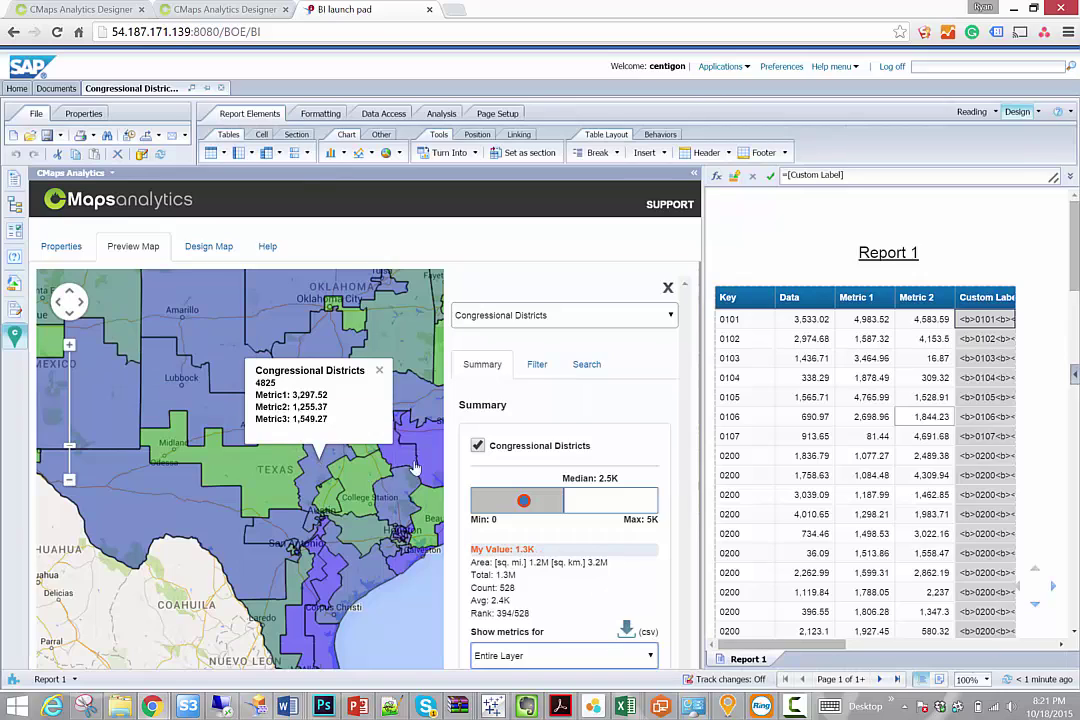
{"action": "left_click", "coordinate": [560, 655]}
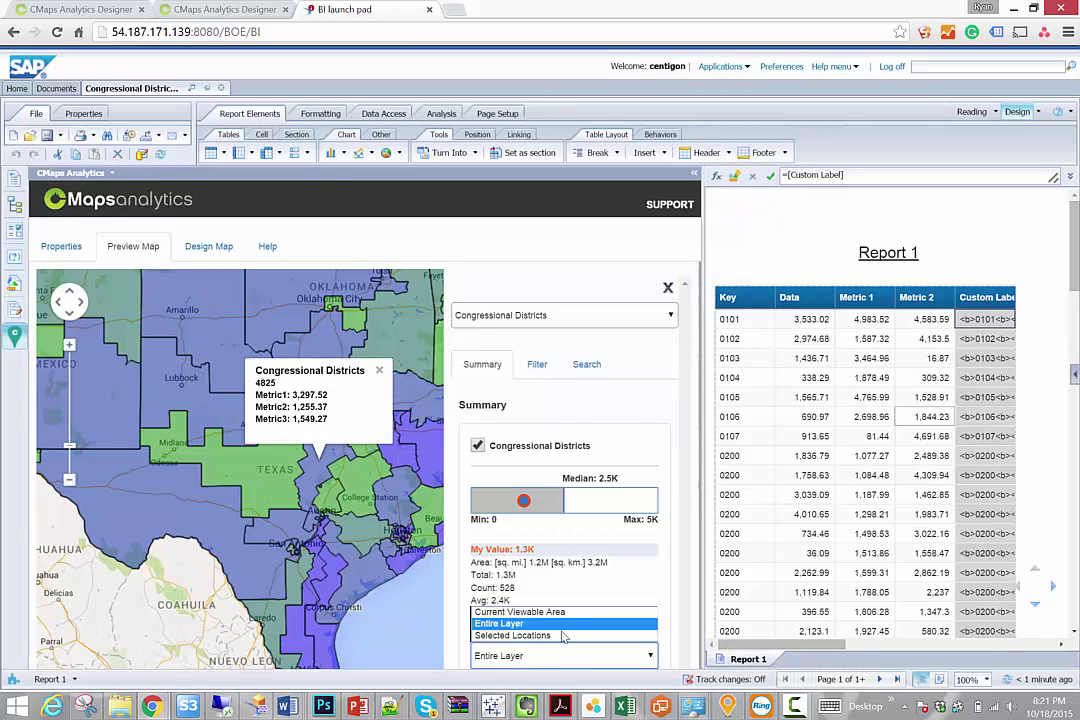
{"action": "left_click", "coordinate": [554, 613]}
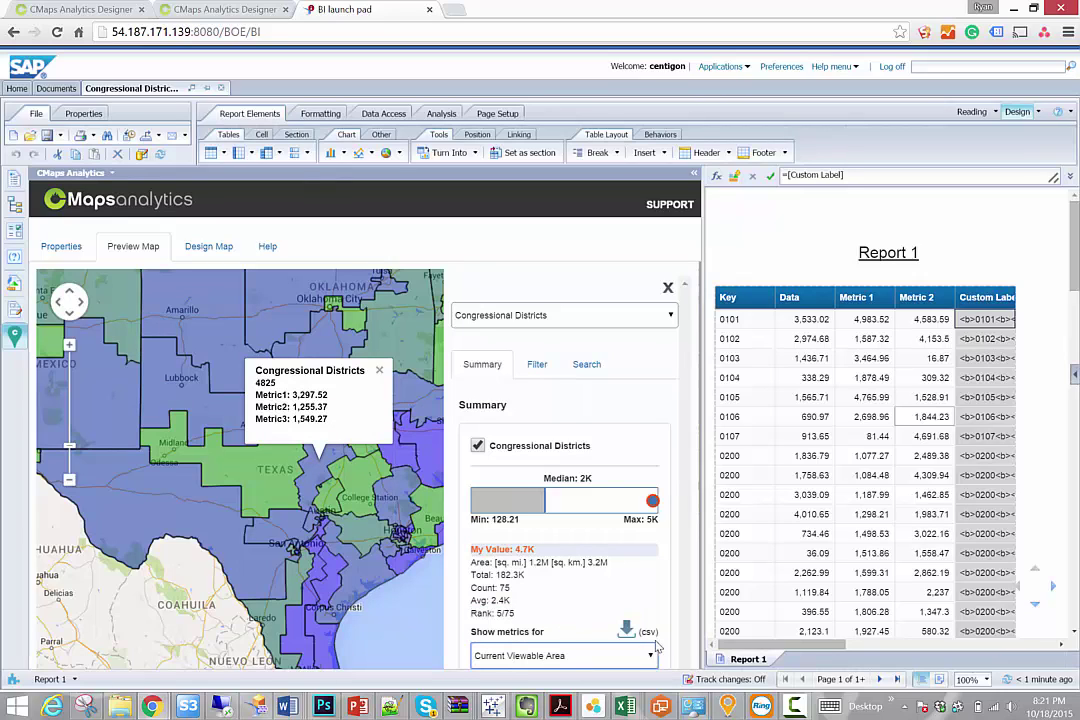